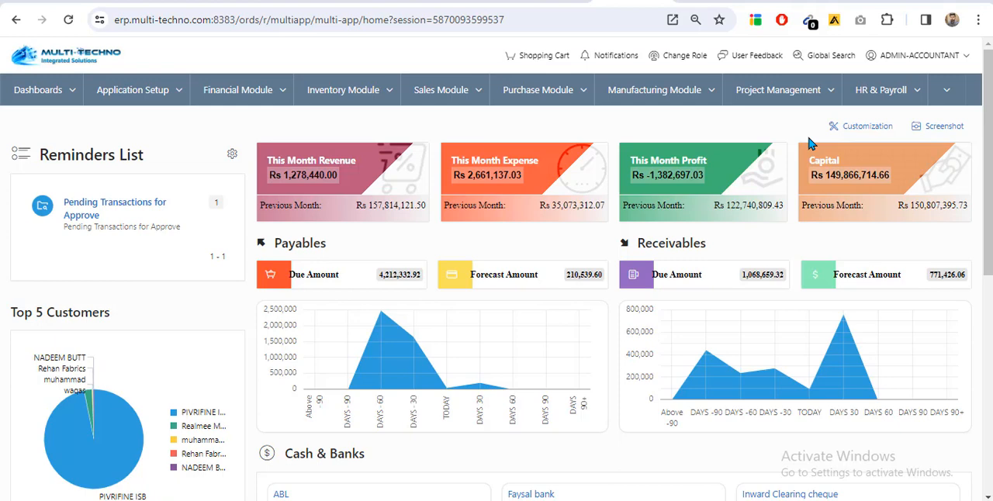
scroll(339, 132, down, 2)
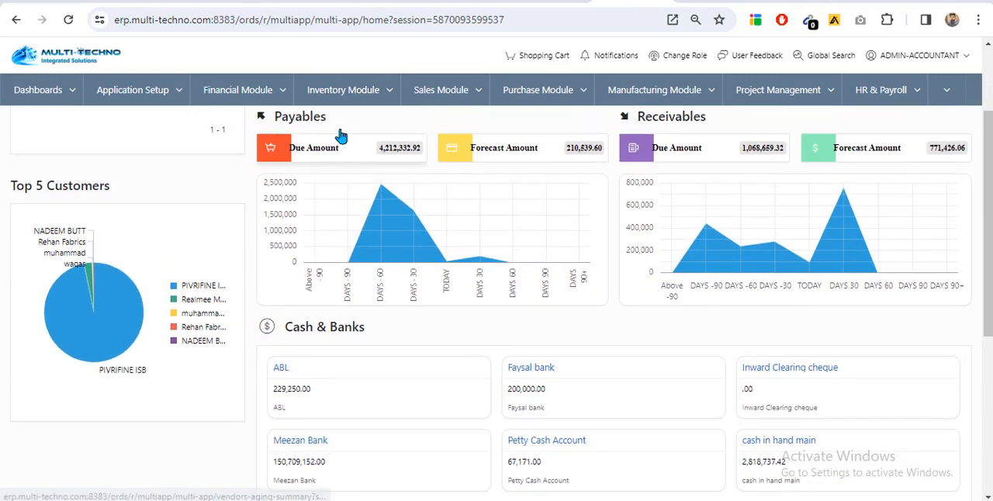
scroll(885, 117, up, 2)
click(924, 87)
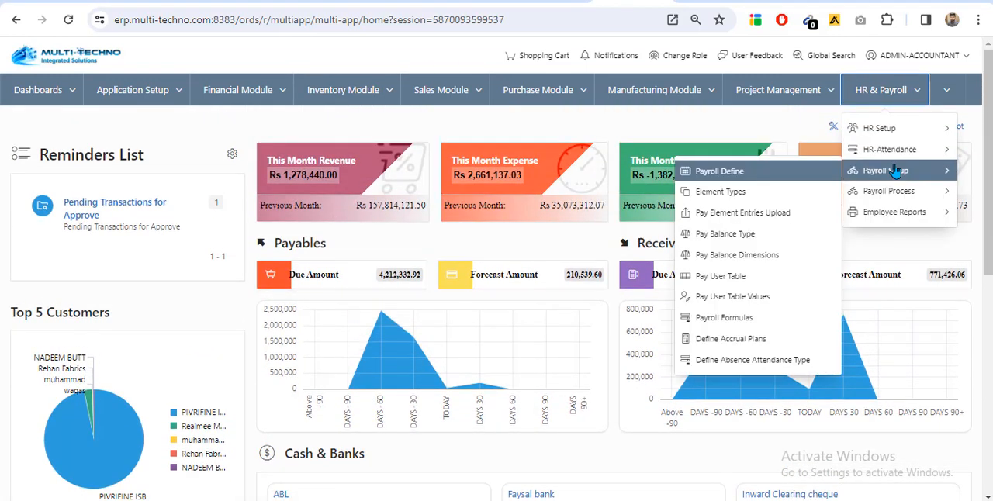
click(887, 169)
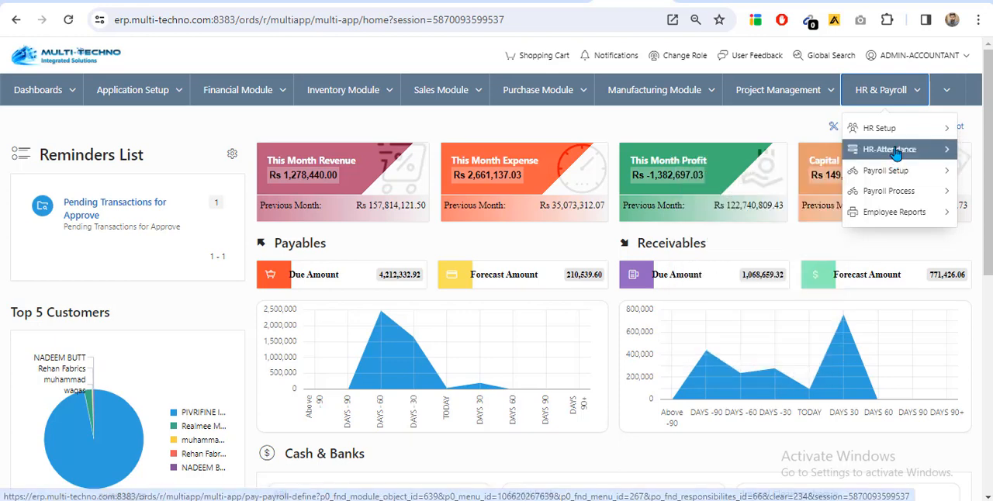
mouse_move(887, 149)
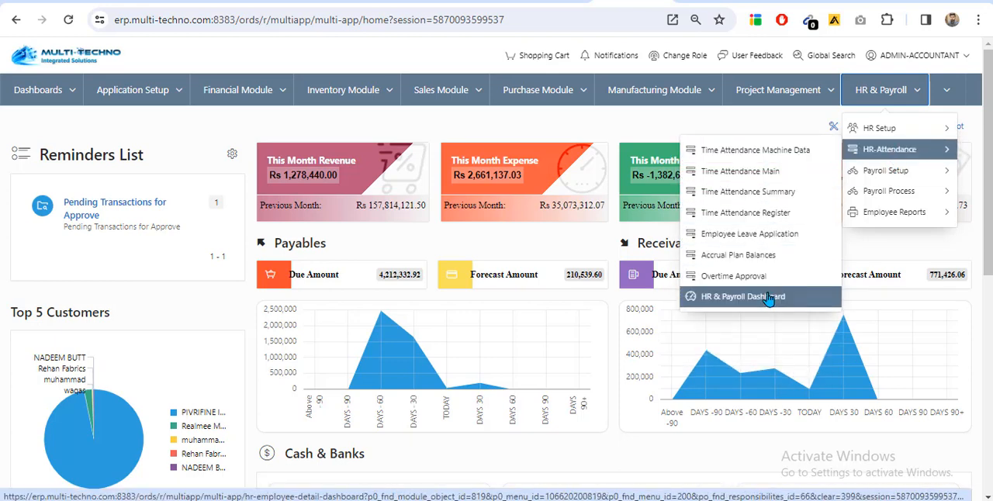
mouse_move(889, 172)
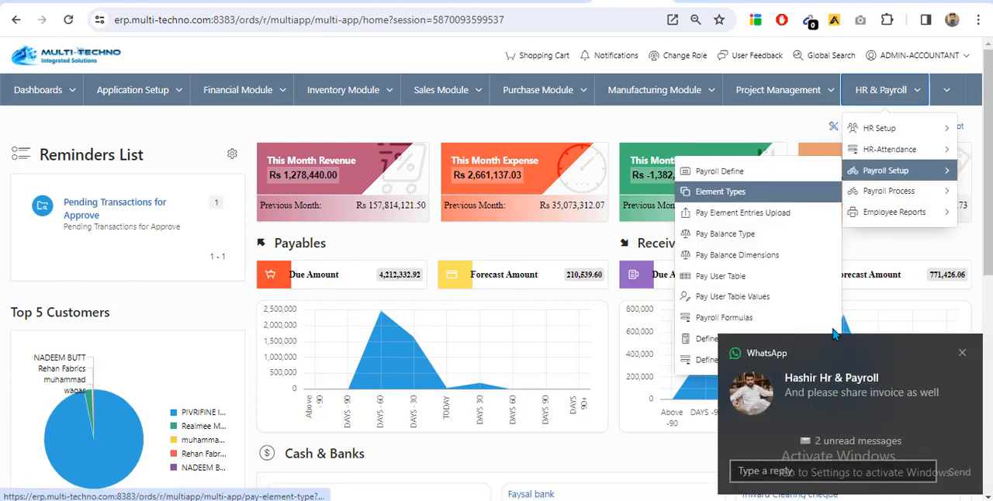
click(960, 353)
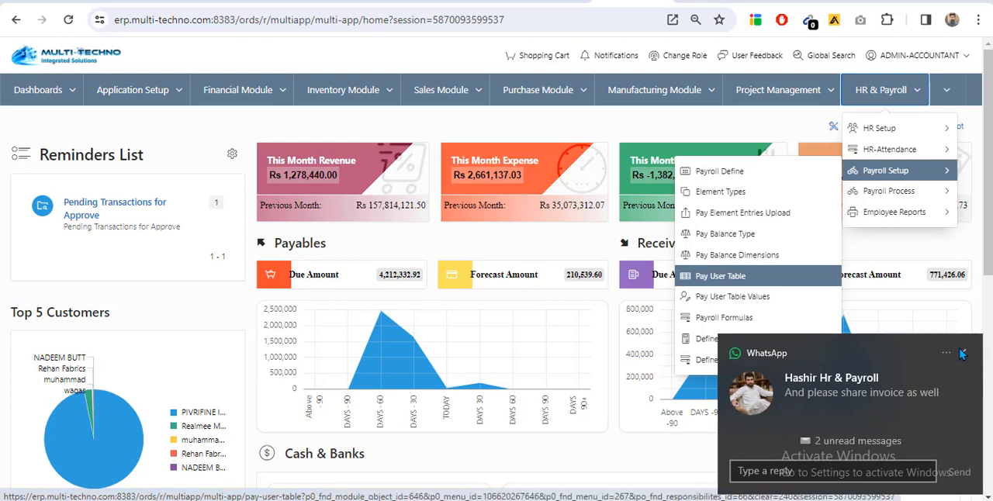
click(281, 91)
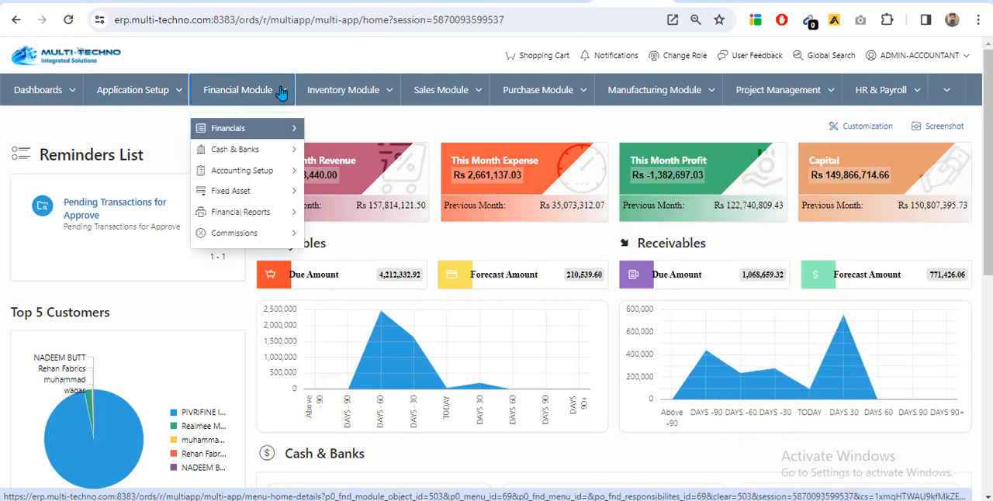
mouse_move(277, 170)
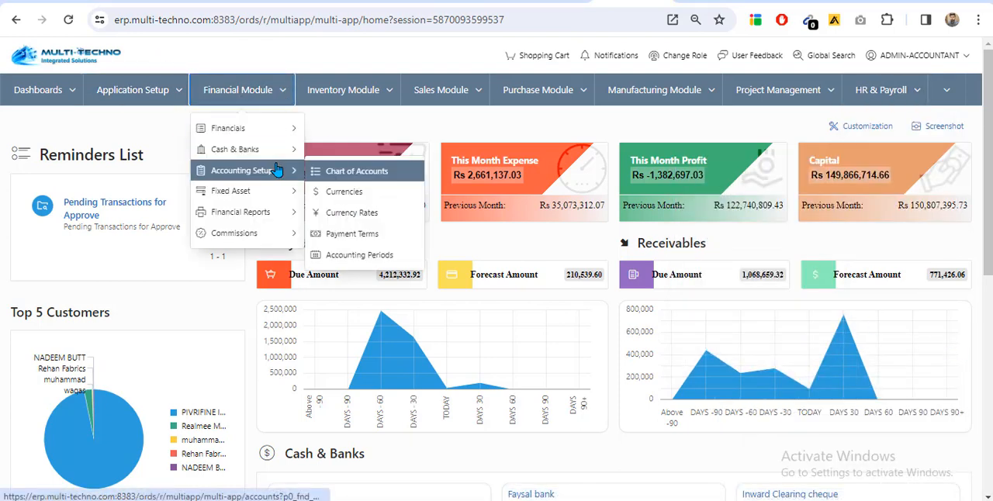
click(888, 92)
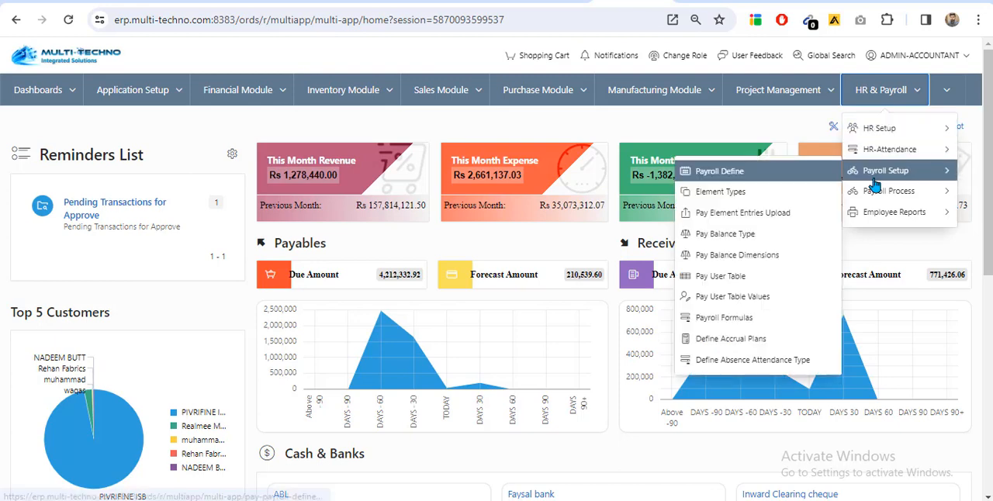
Open Employee Advances from the financial module's Cash & Banks section and start a new advance record
click(264, 90)
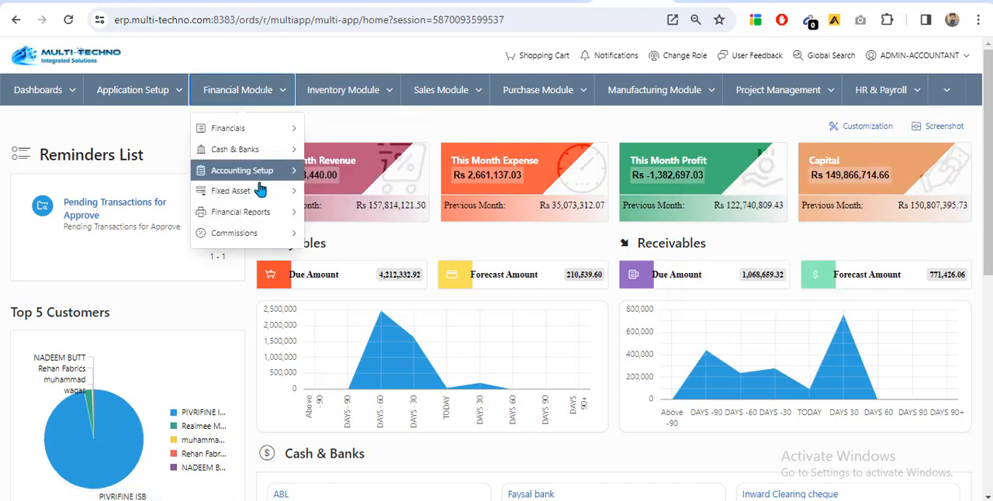
mouse_move(268, 159)
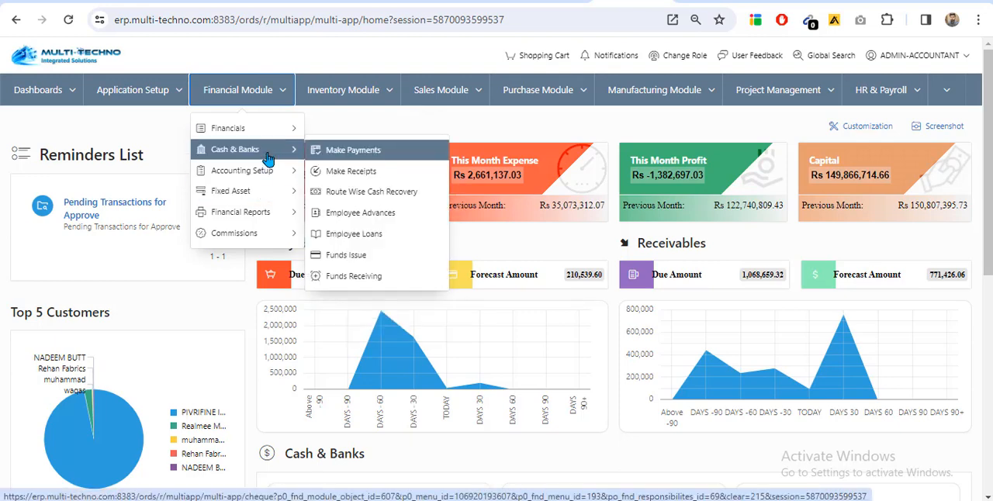
click(396, 216)
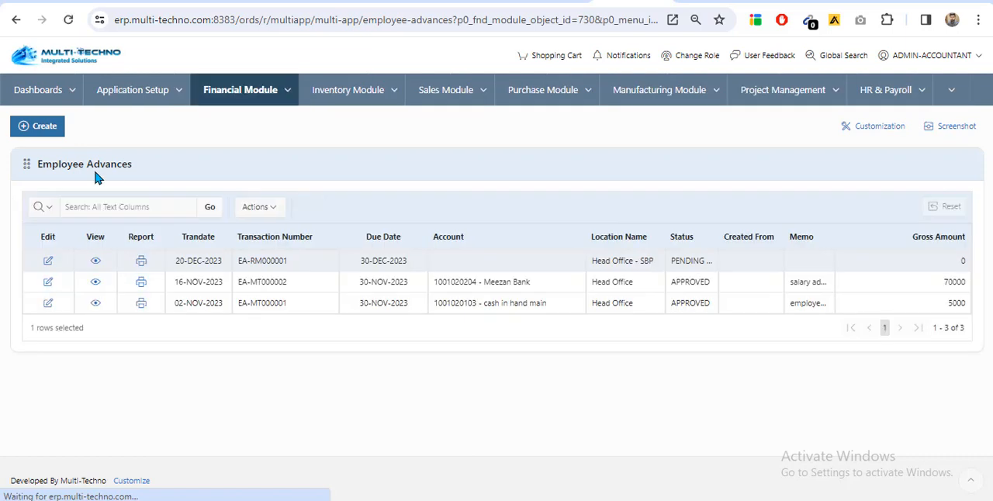
click(39, 128)
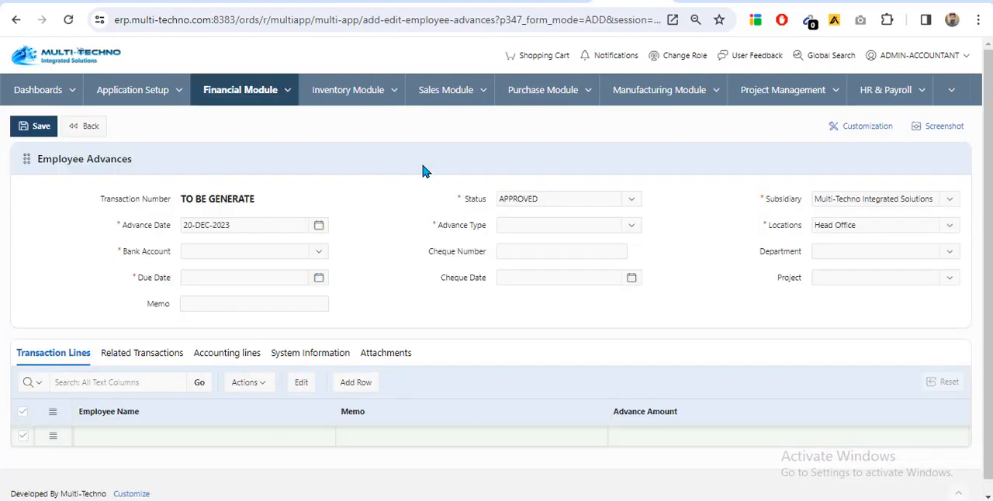
Set the advance's bank account to cash in hand main and its due date to 31-DEC-2023
scroll(396, 194, down, 1)
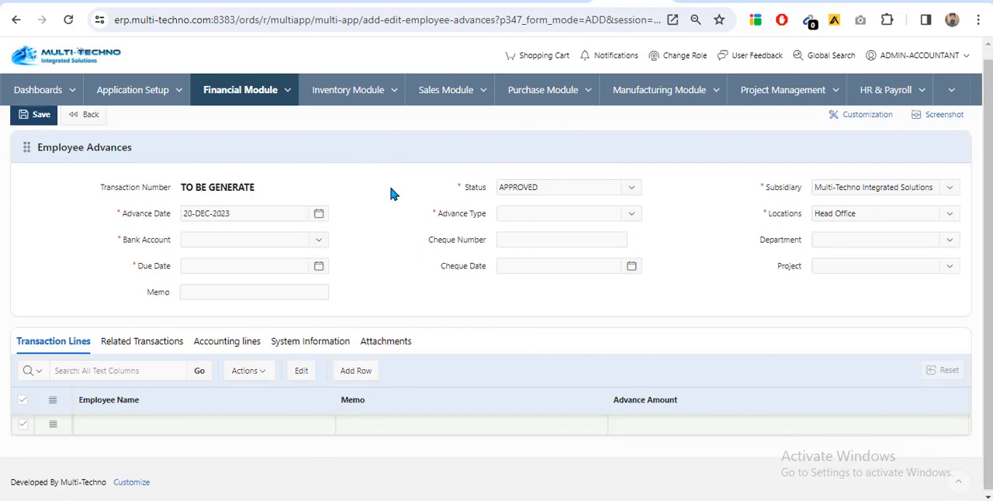
click(267, 233)
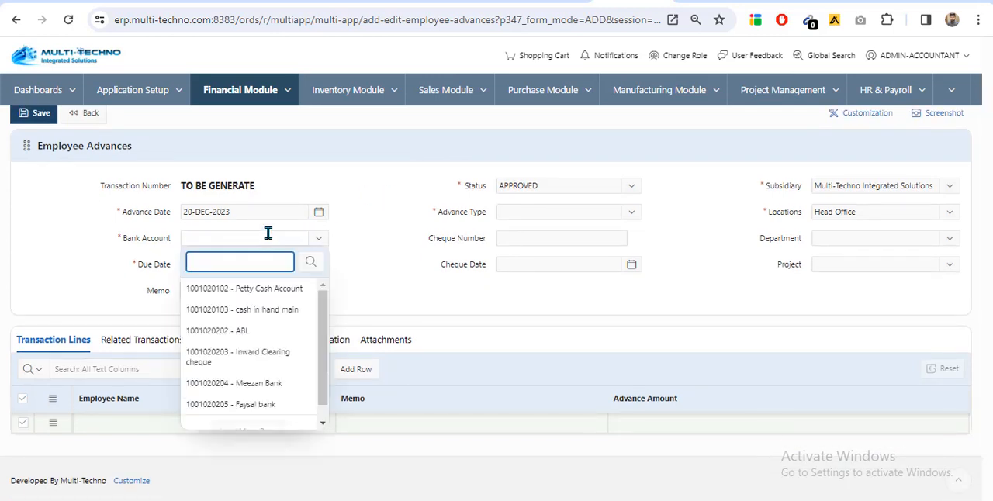
click(272, 307)
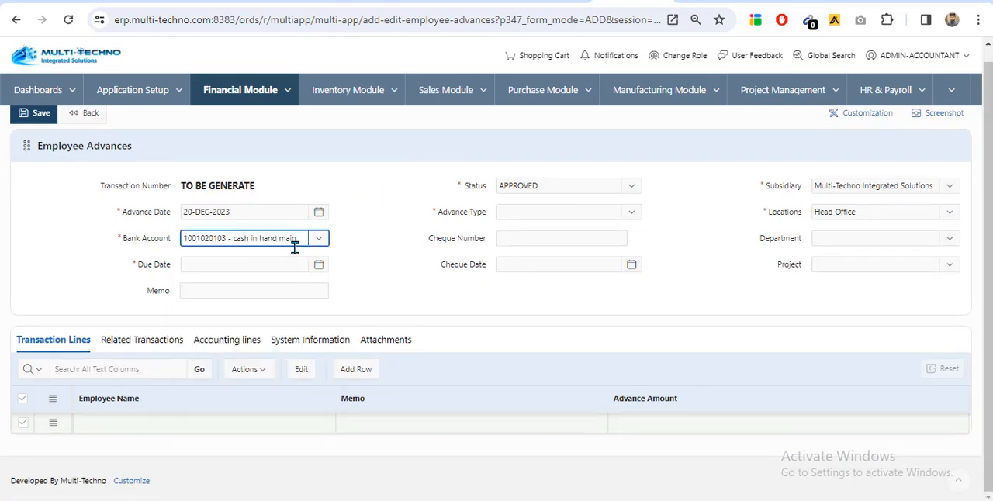
click(245, 264)
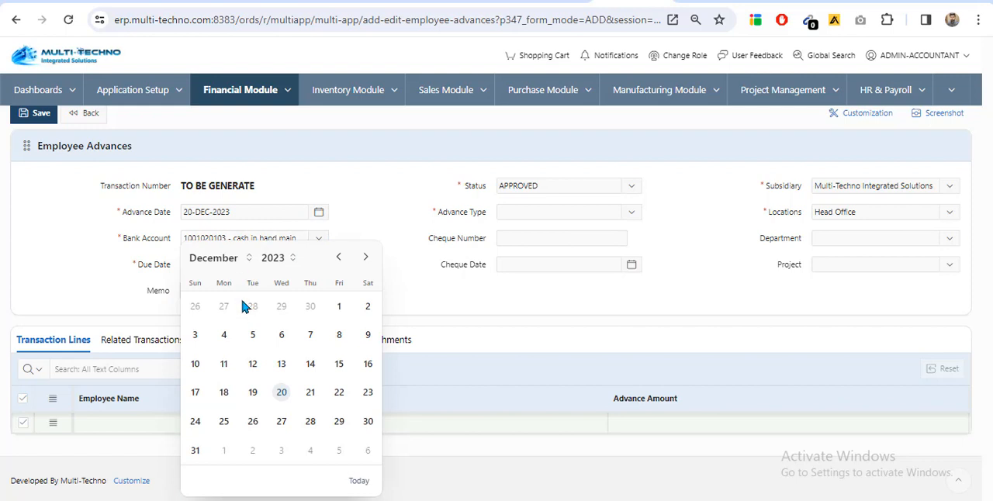
click(195, 450)
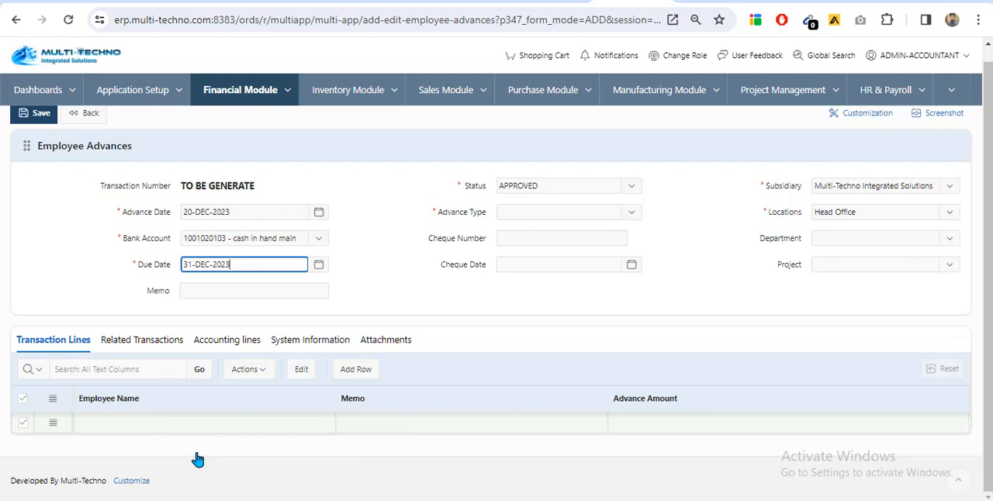
Set the advance type to Salary Advance and the department to ACCOUNTS
click(525, 212)
click(547, 266)
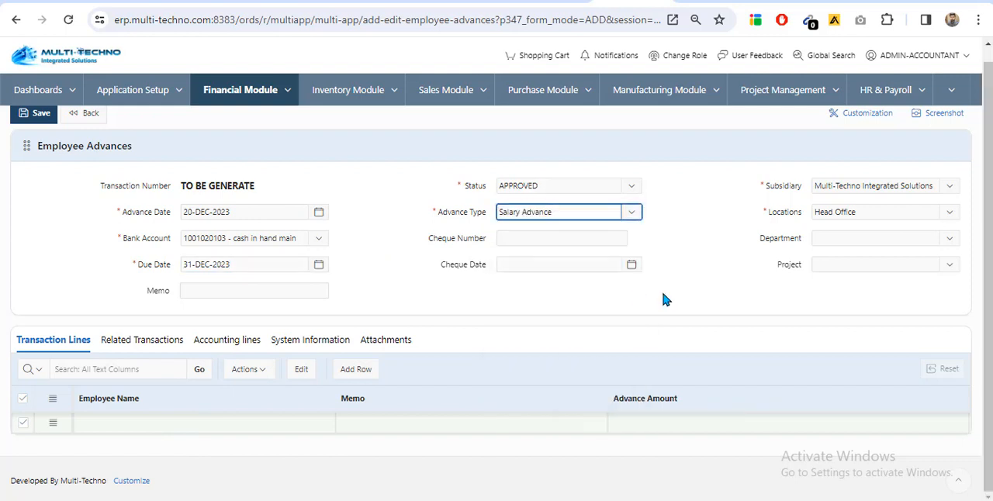
click(843, 236)
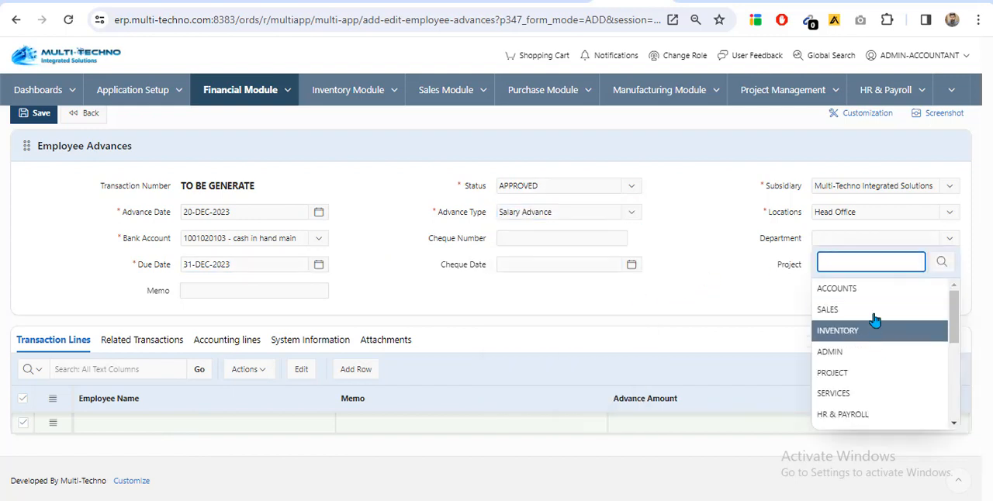
click(855, 289)
click(552, 238)
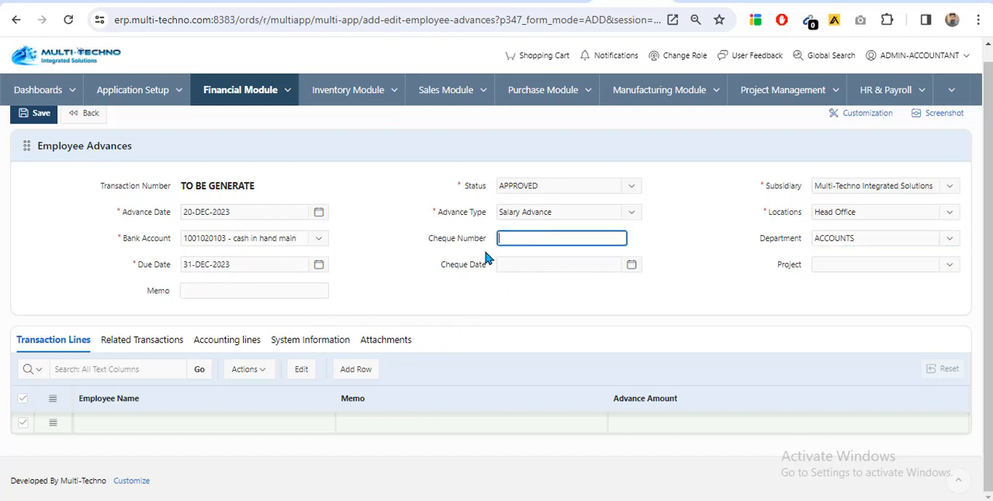
Fill the first transaction line with the first listed employee and an advance amount of 2000
click(205, 425)
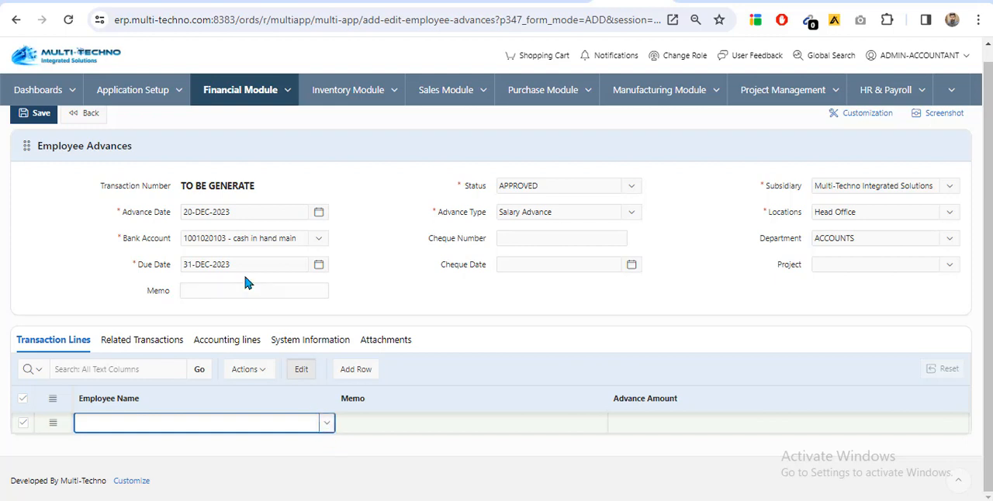
click(327, 423)
click(395, 309)
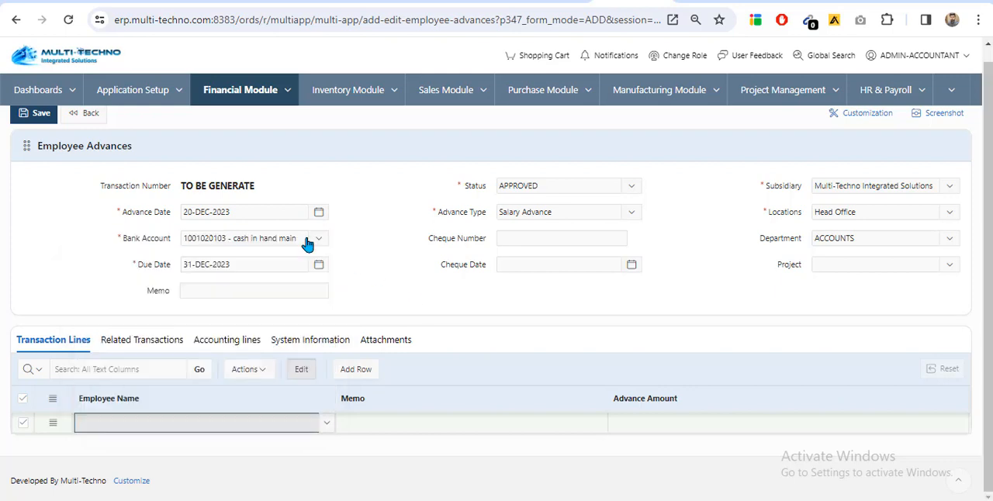
click(326, 425)
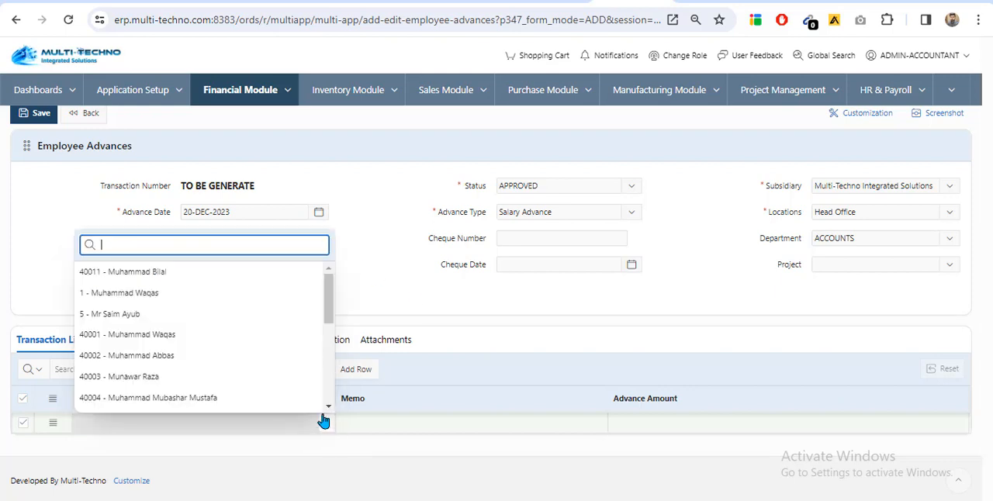
click(219, 272)
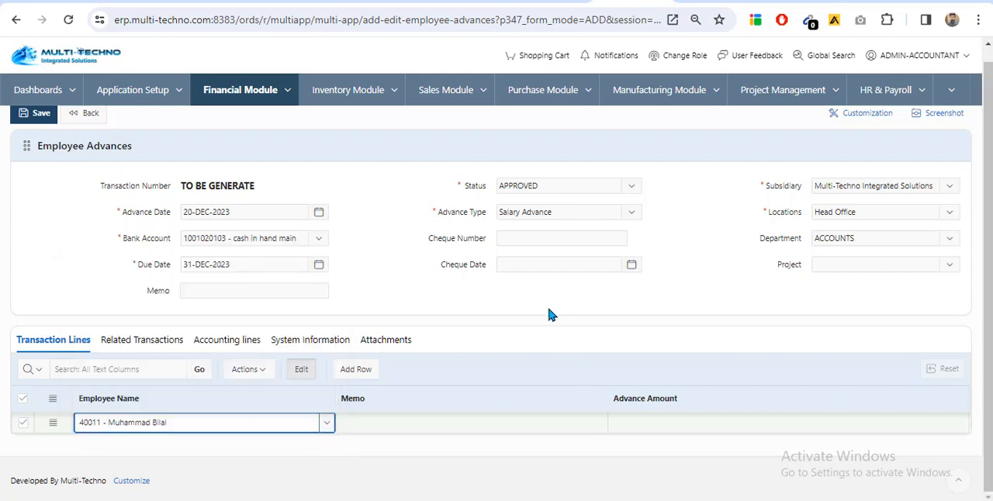
key(Tab)
key(Tab)
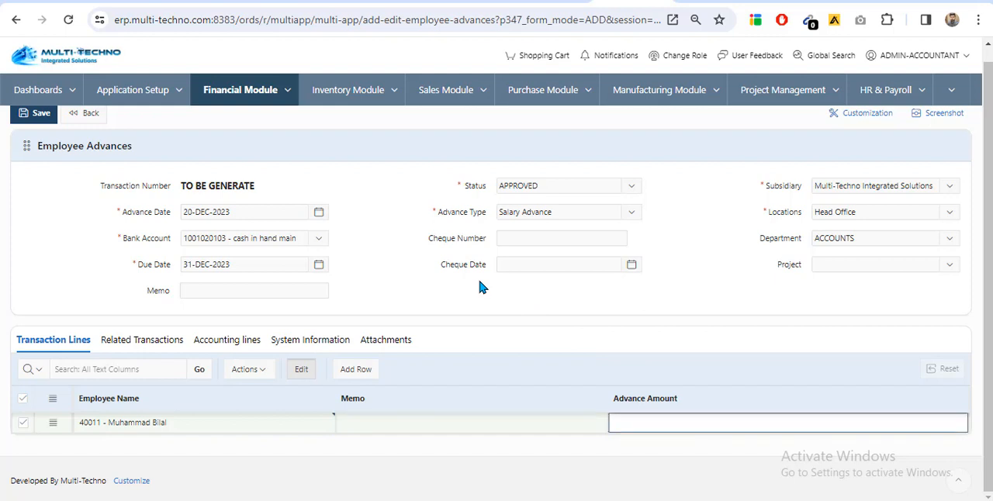
text(2000)
Add a second transaction line for a different employee with an advance amount of 5000
click(355, 369)
click(327, 447)
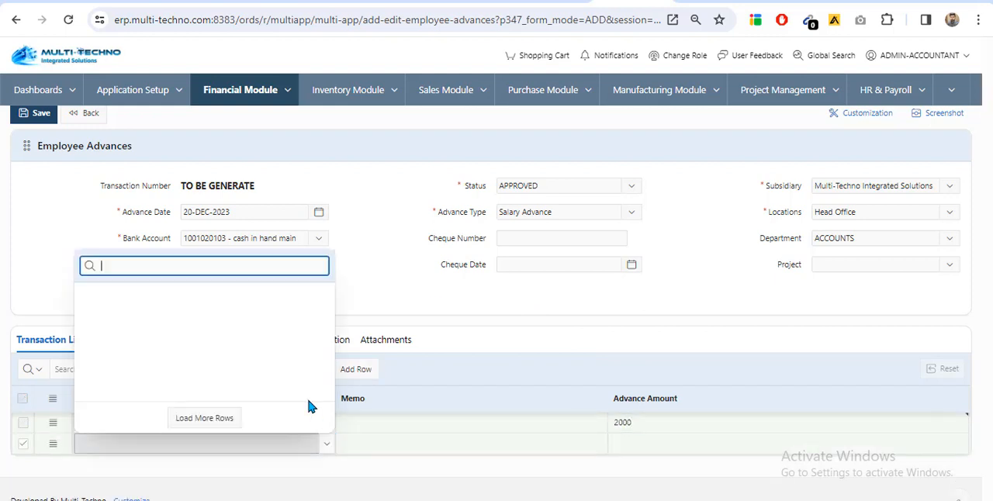
scroll(225, 365, down, 5)
click(244, 330)
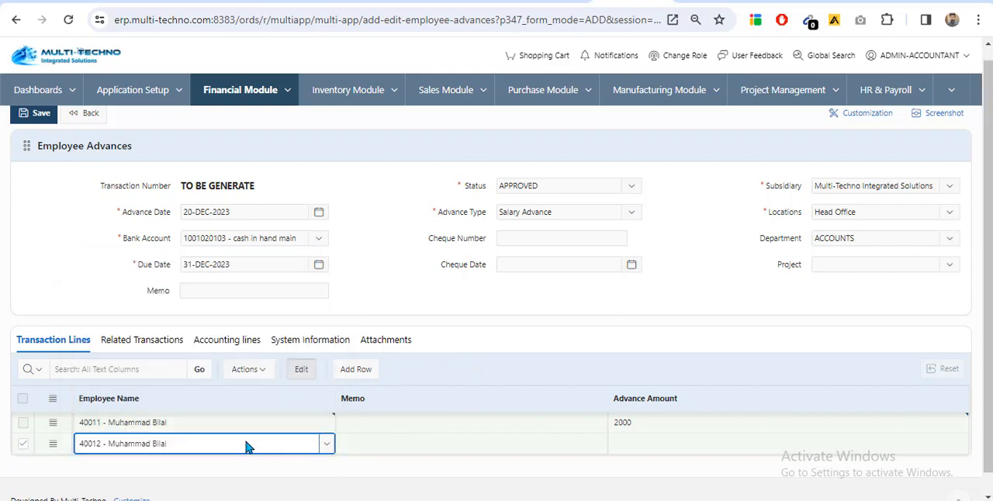
click(326, 444)
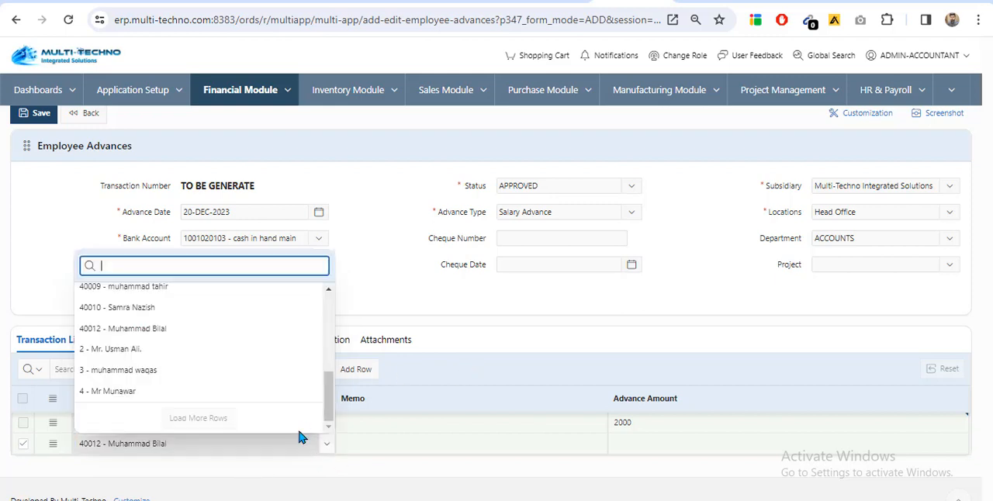
click(215, 308)
key(Tab)
key(Tab)
text(5000)
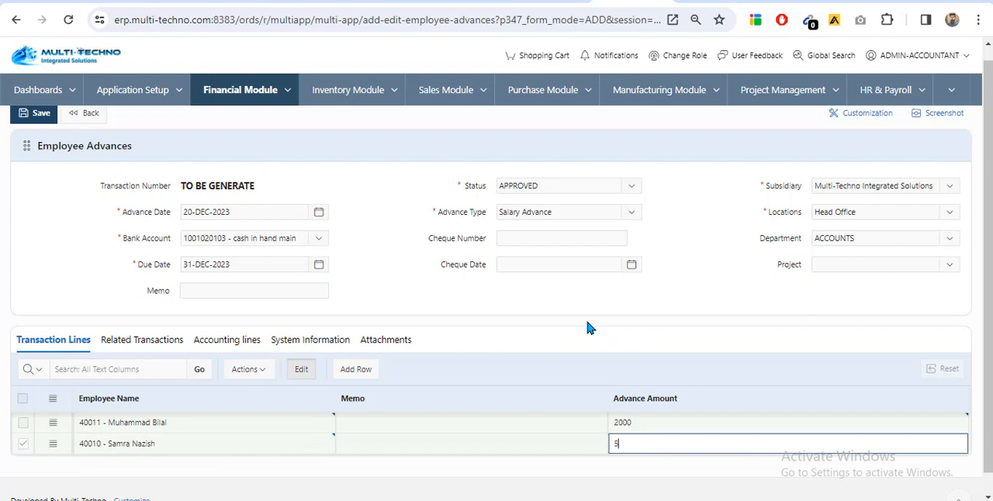
Add a third transaction line for another employee with an advance amount of 12000
click(348, 372)
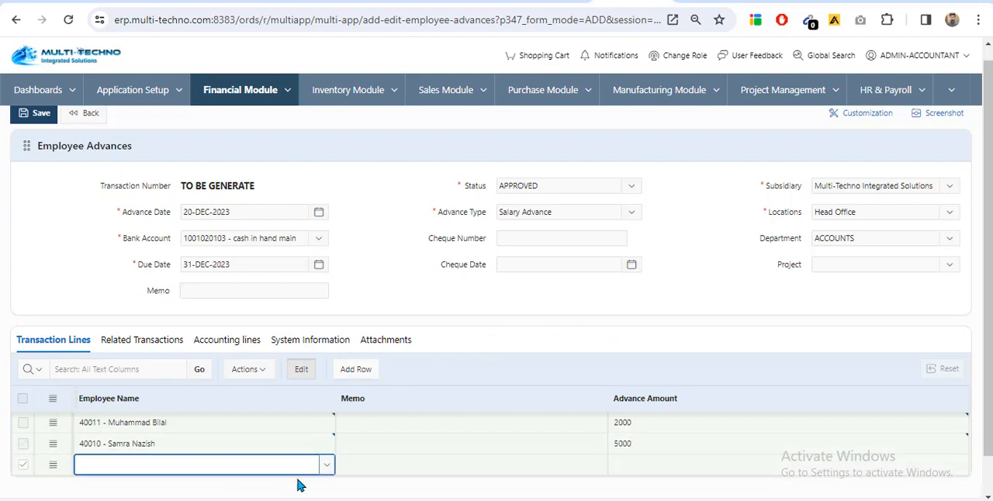
click(326, 467)
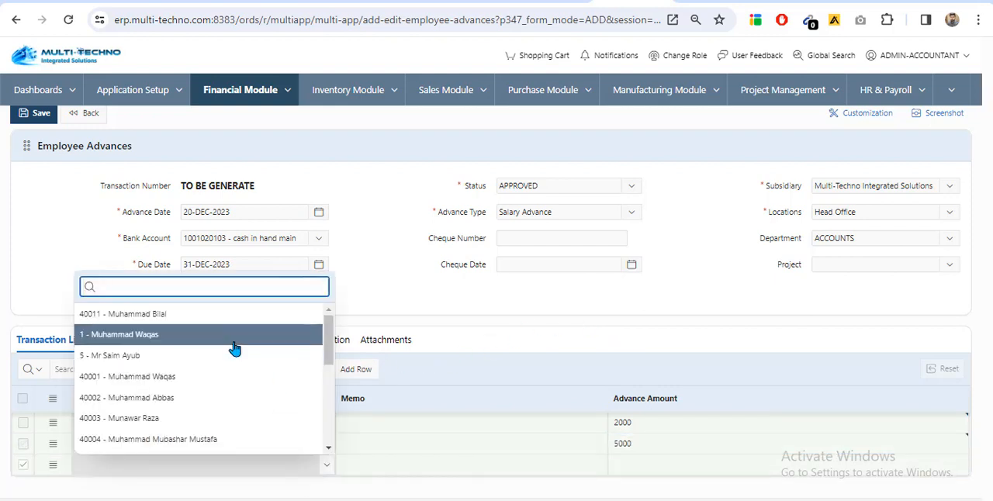
click(211, 399)
click(678, 450)
click(628, 465)
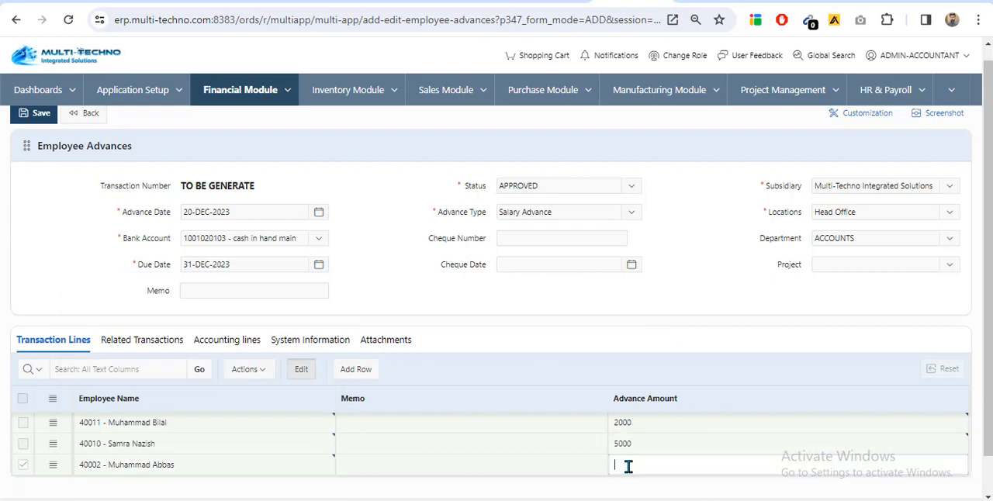
text(12000)
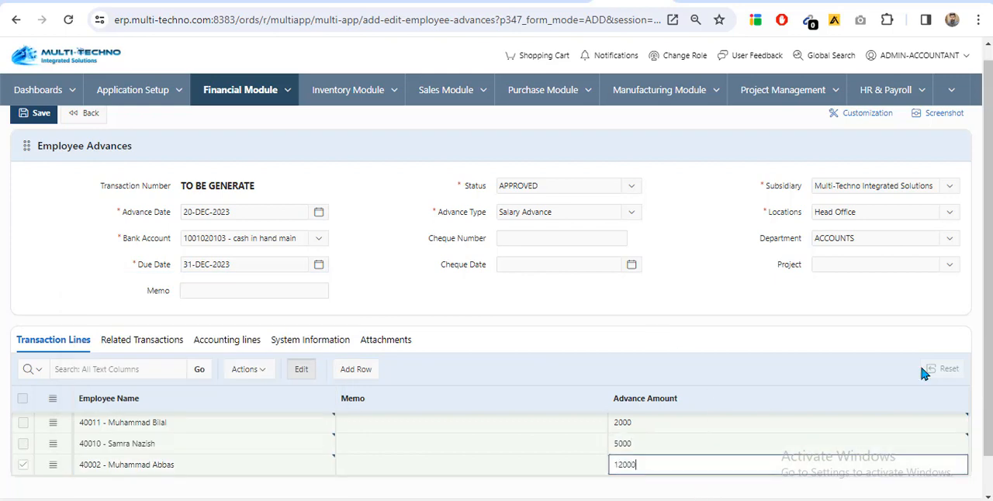
Add a fourth transaction line for the seventh listed employee with an advance amount of 3000
scroll(414, 314, down, 1)
click(358, 326)
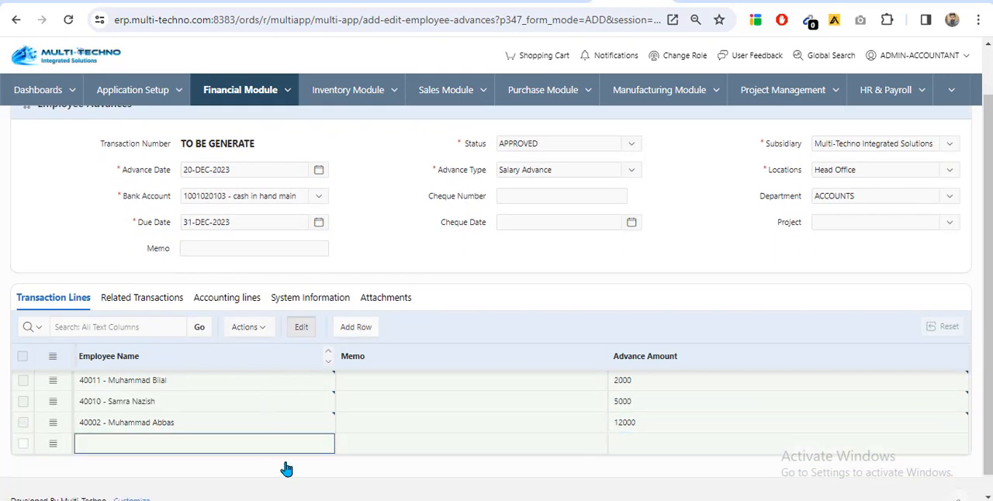
click(326, 444)
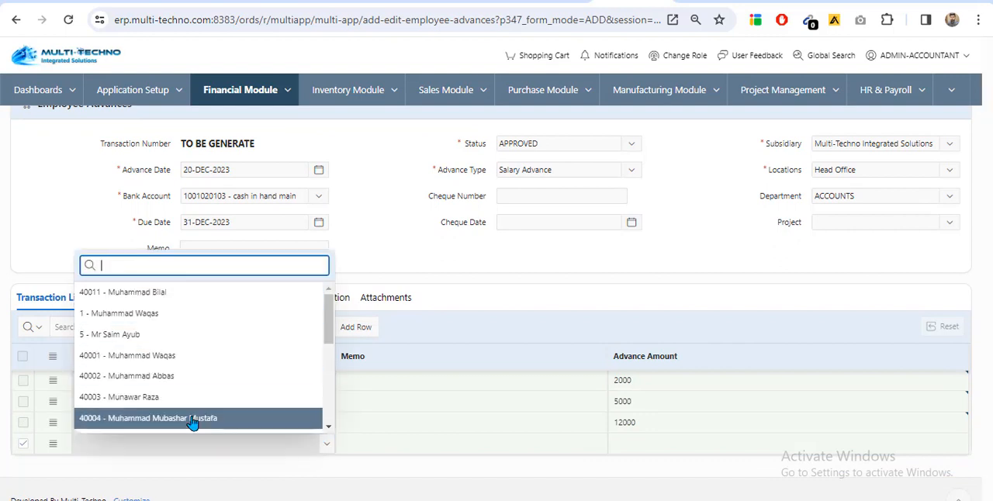
click(195, 419)
click(659, 442)
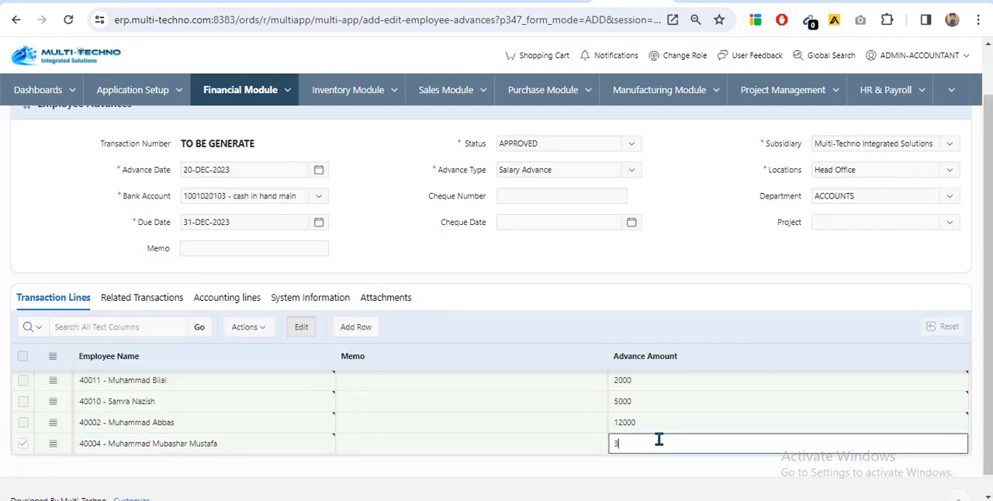
text(3000)
Enter the memo "Employee advance against salary of DEC" on all four transaction lines
click(416, 378)
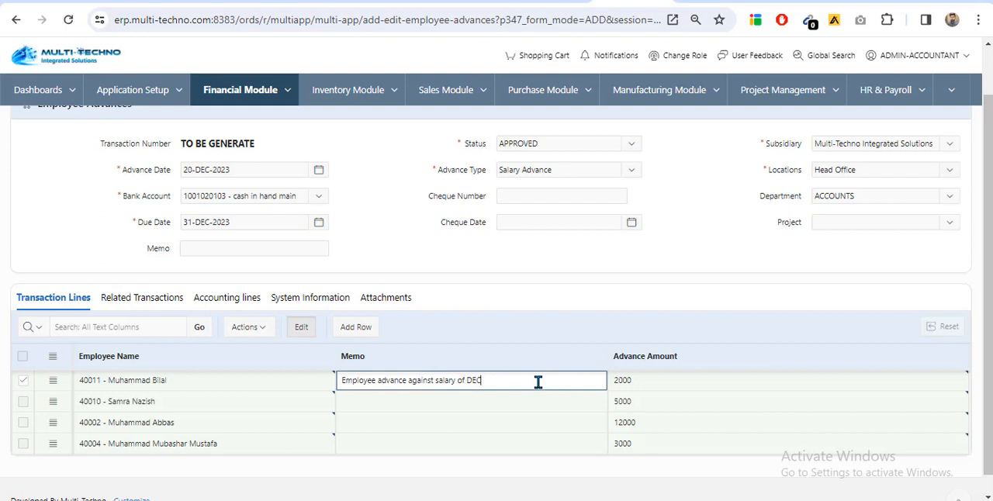
drag(538, 382, 257, 377)
key(ctrl+c)
click(392, 400)
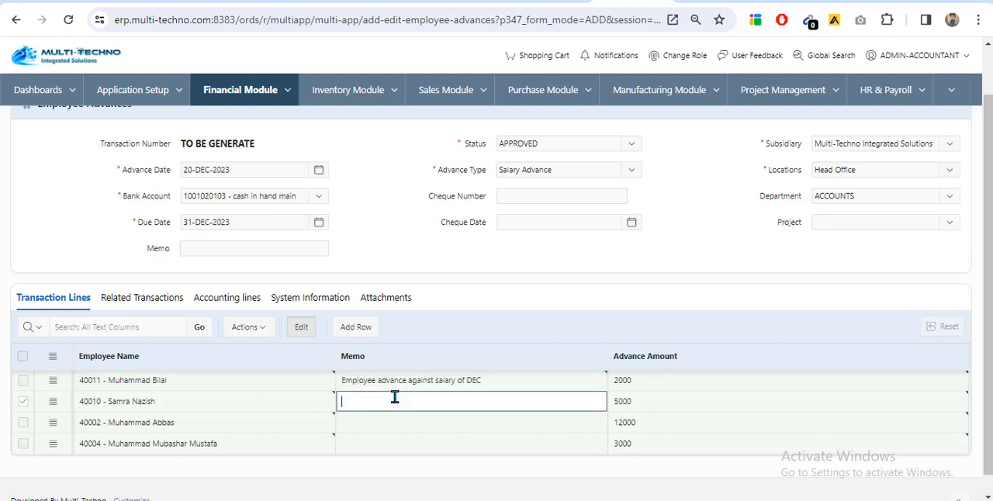
key(ctrl+v)
key(Return)
key(ctrl+v)
key(Return)
key(ctrl+v)
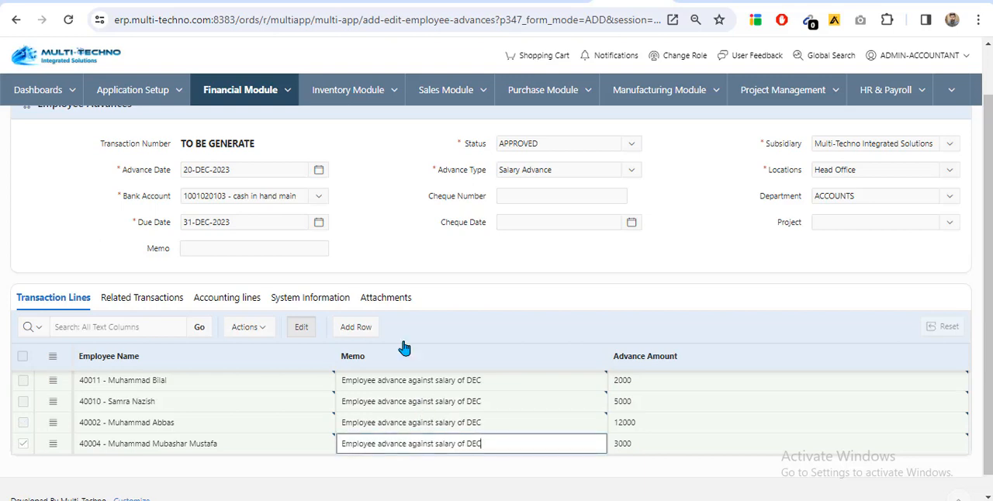
Set the header memo to "Employee advance against salary of DEC" and save the advance record
scroll(75, 233, up, 2)
click(212, 304)
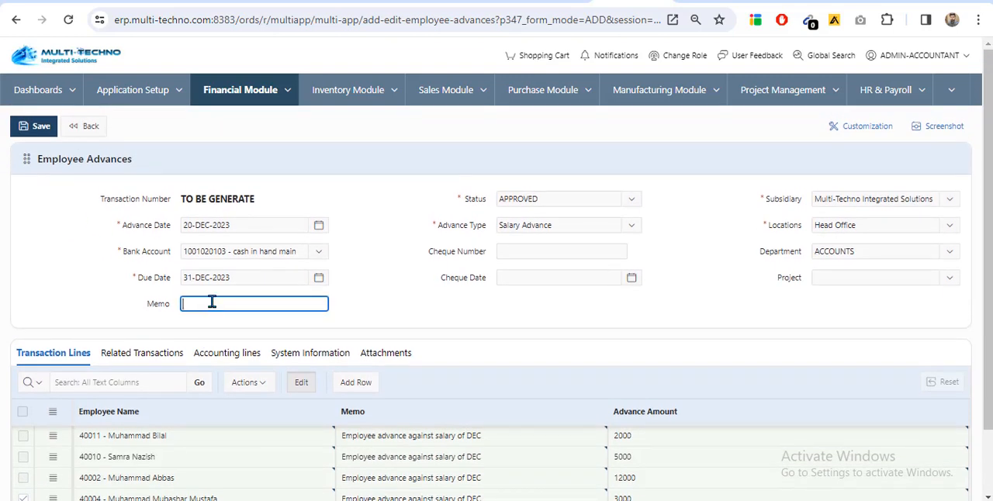
key(ctrl+v)
click(35, 125)
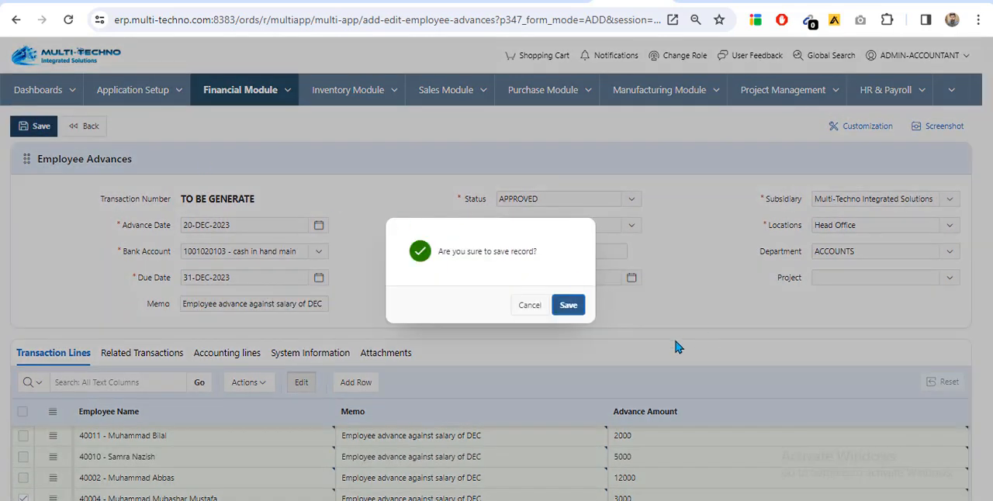
click(573, 306)
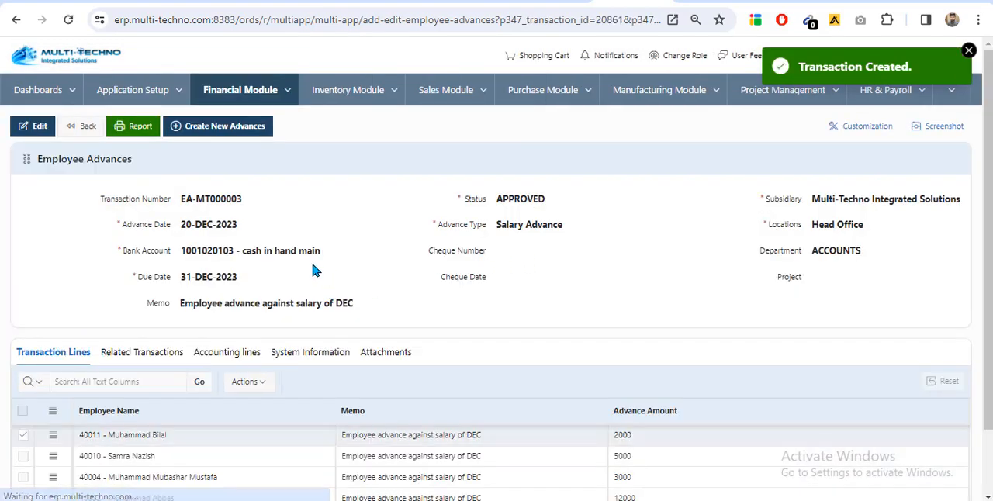
Open the saved advance's Employee Advances report, download it as a PDF and close the report
scroll(312, 264, down, 1)
scroll(310, 264, up, 1)
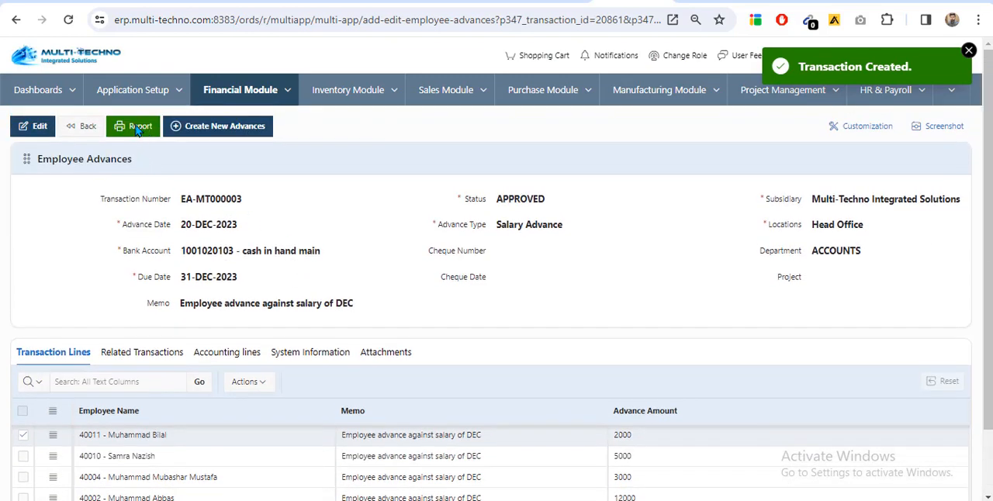
click(139, 130)
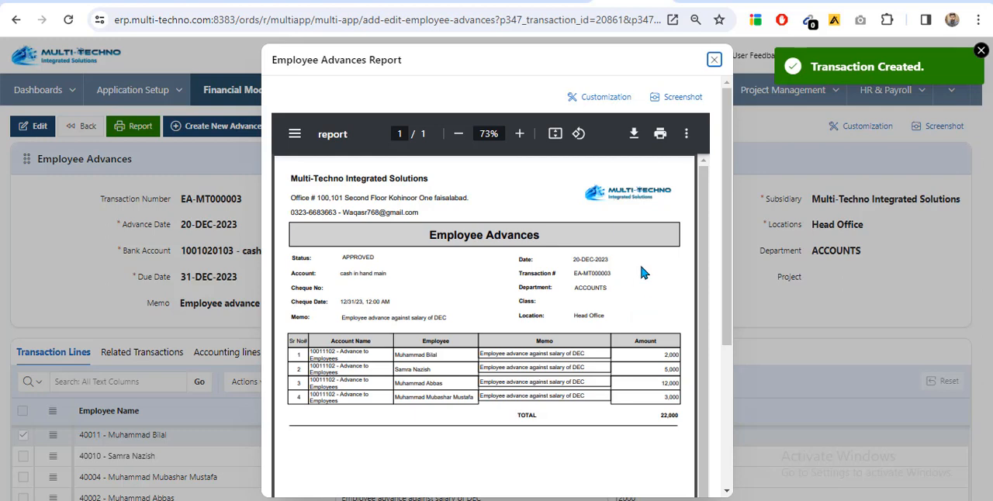
click(634, 135)
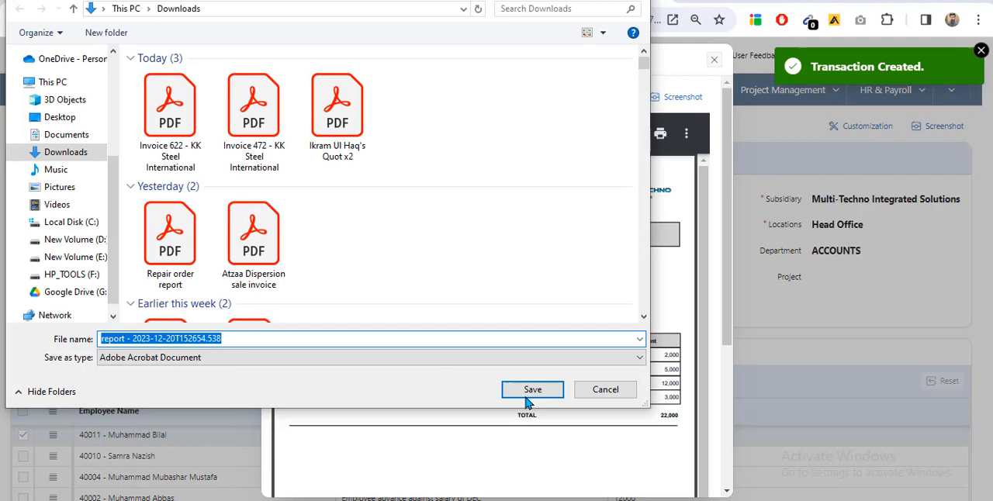
click(532, 391)
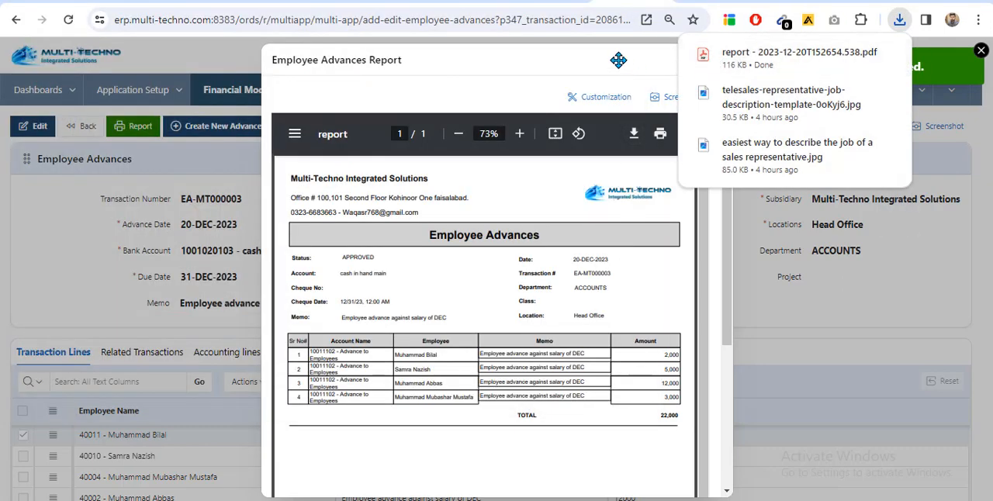
click(714, 60)
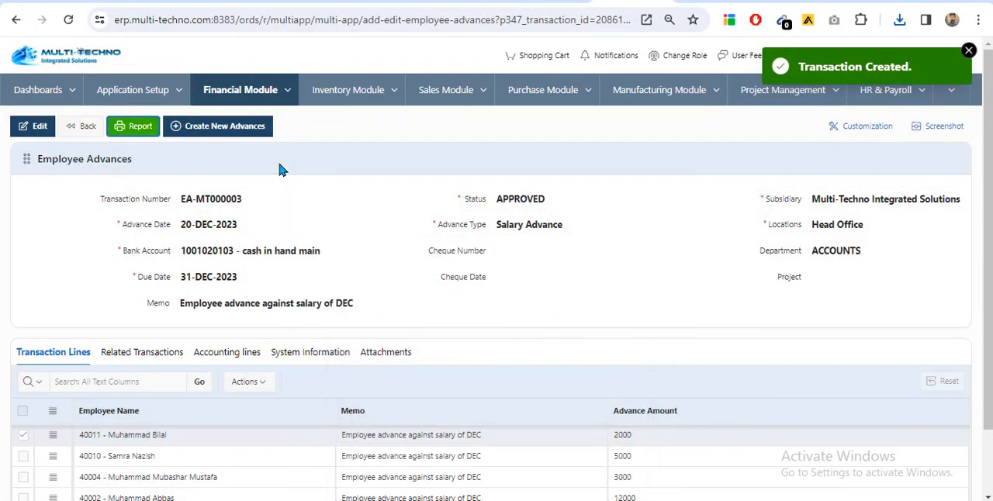
Review the saved advance's related transactions and accounting lines, and return to the Employee Advances list
scroll(261, 326, down, 1)
click(162, 277)
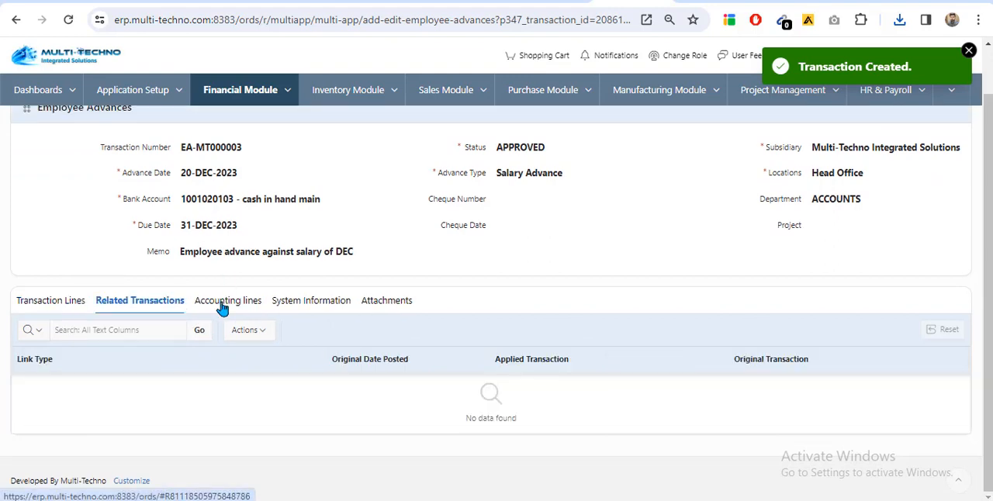
click(231, 301)
scroll(233, 326, down, 1)
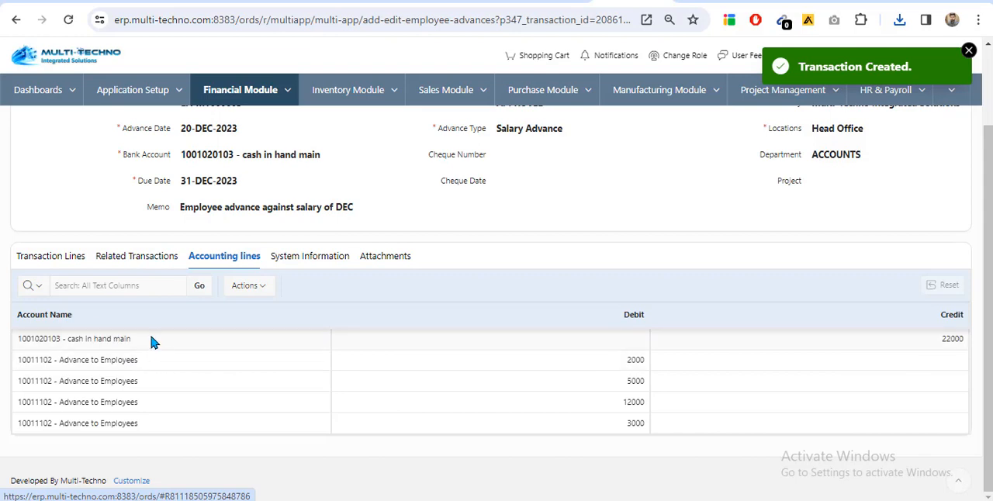
scroll(139, 329, up, 2)
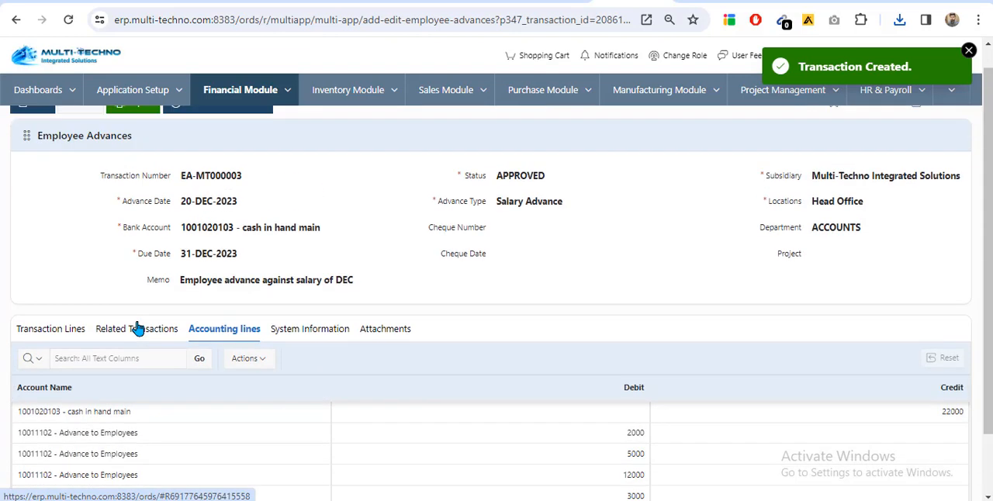
scroll(71, 165, up, 1)
click(86, 132)
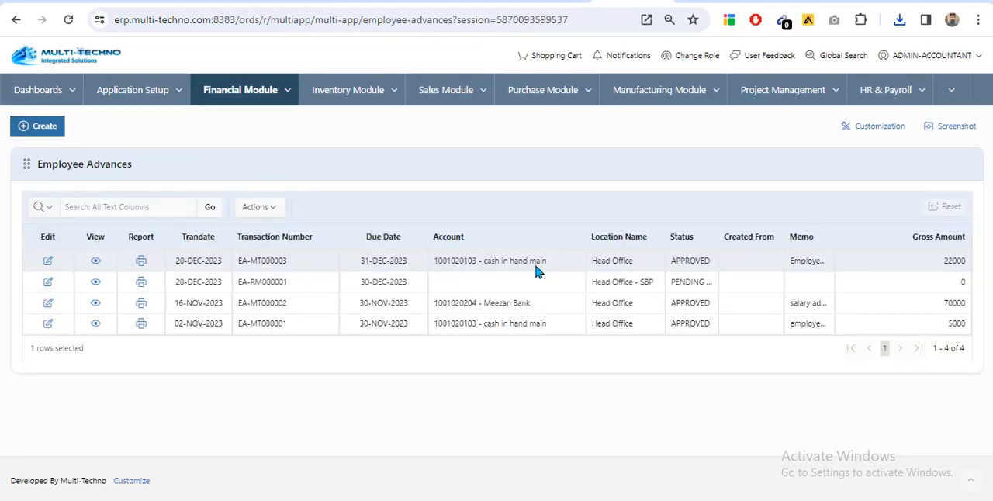
Go to Employee Loans in the Financial Module's Cash & Banks section and start a new loan transaction
click(287, 91)
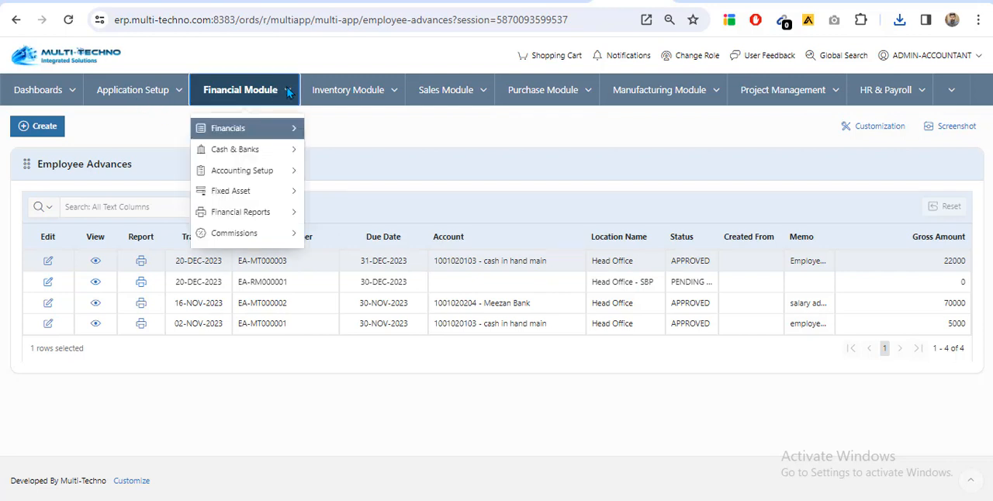
mouse_move(272, 149)
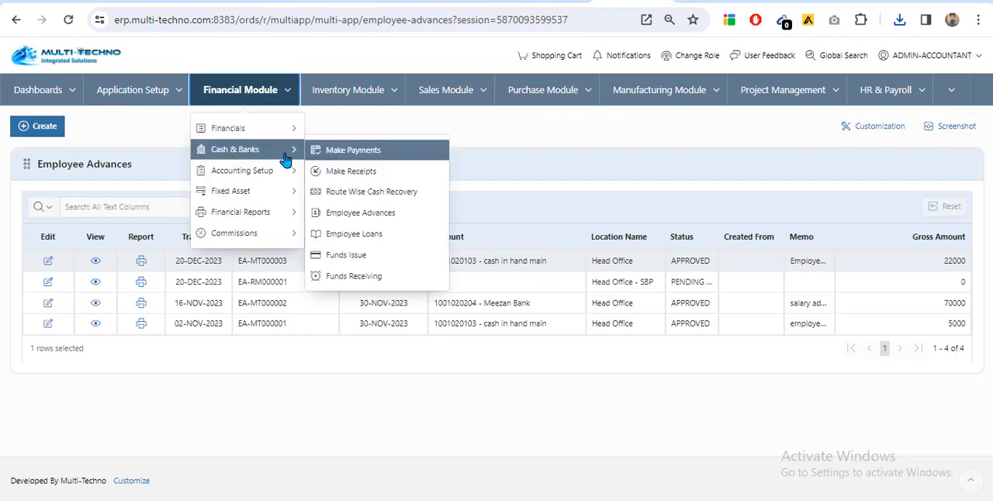
click(361, 241)
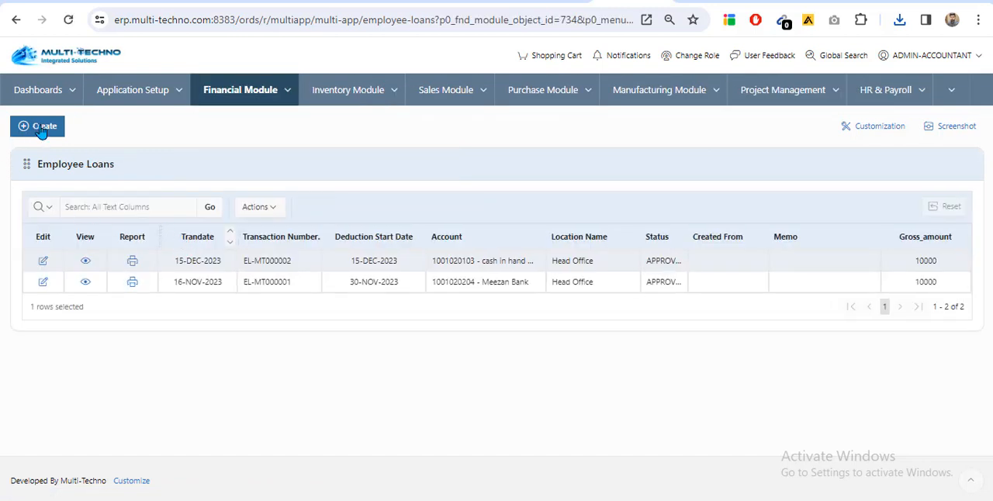
click(41, 128)
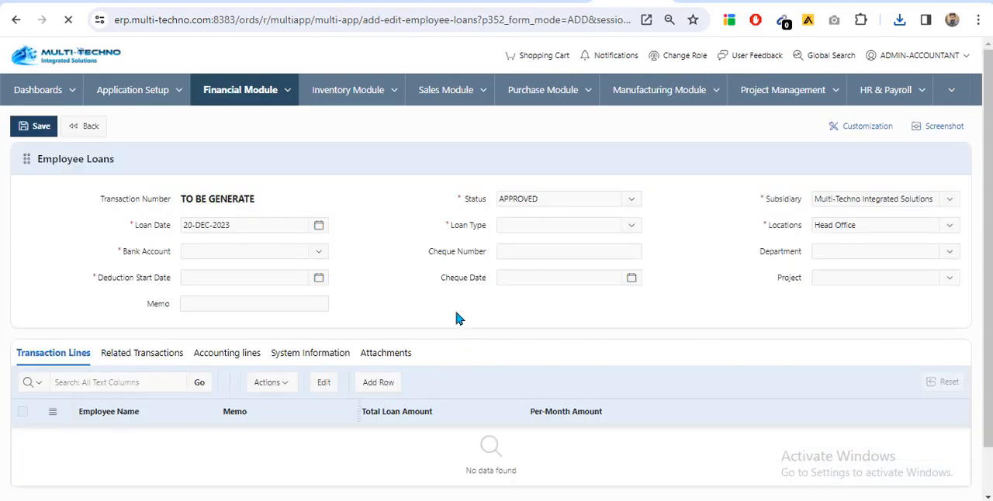
Set the loan's bank account to cash in hand main and the deduction start date to 31-DEC-2023
scroll(444, 287, down, 1)
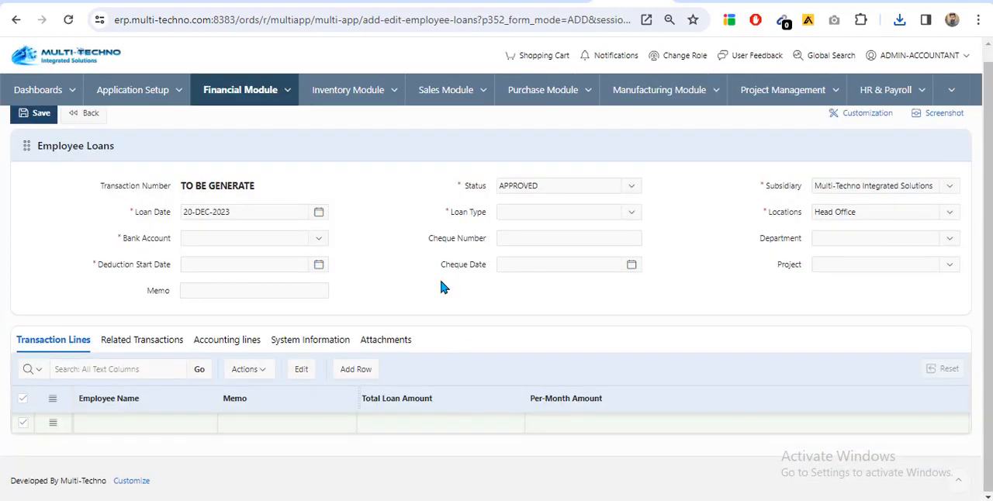
click(246, 237)
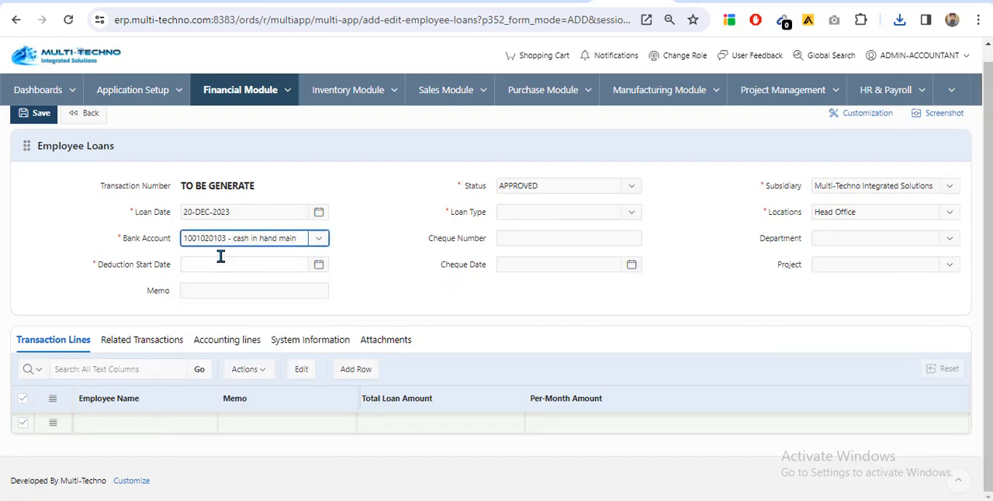
click(221, 264)
click(194, 452)
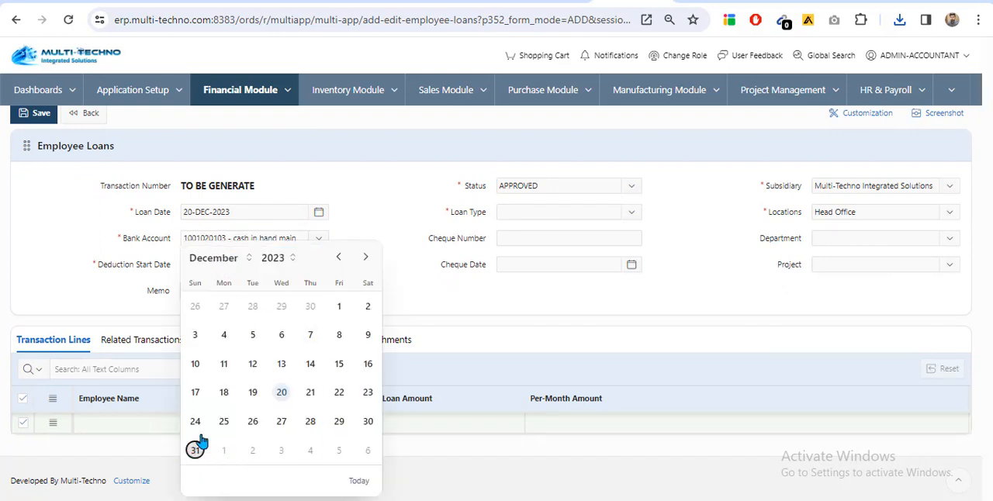
Set the loan type to Salary Loan and the department to ACCOUNTS
click(521, 211)
click(546, 265)
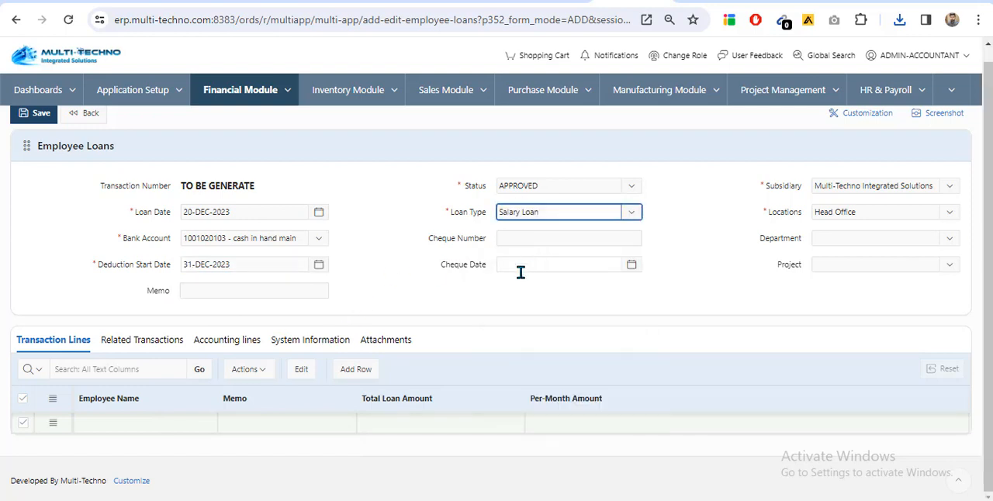
click(865, 241)
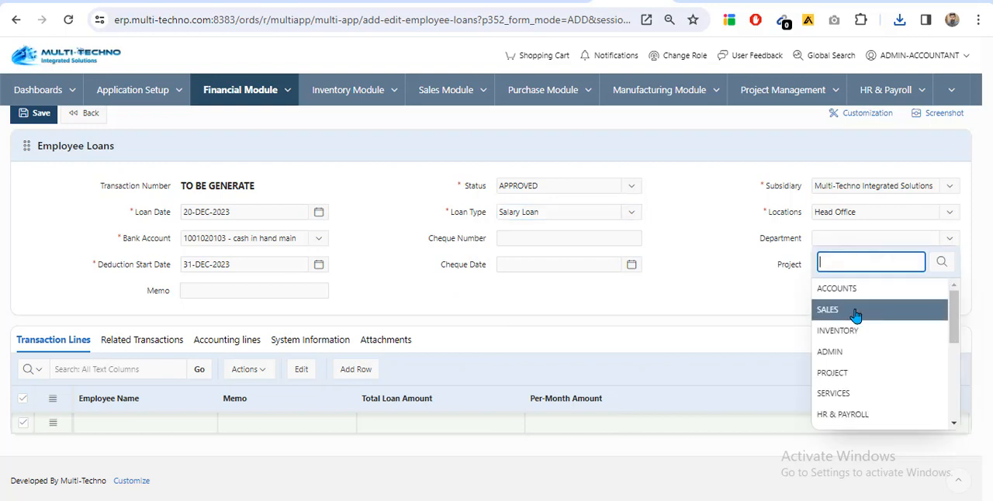
click(862, 287)
Fill the first loan line with the first listed employee, a total loan amount of 10000 and a per-month amount of 2000
click(144, 424)
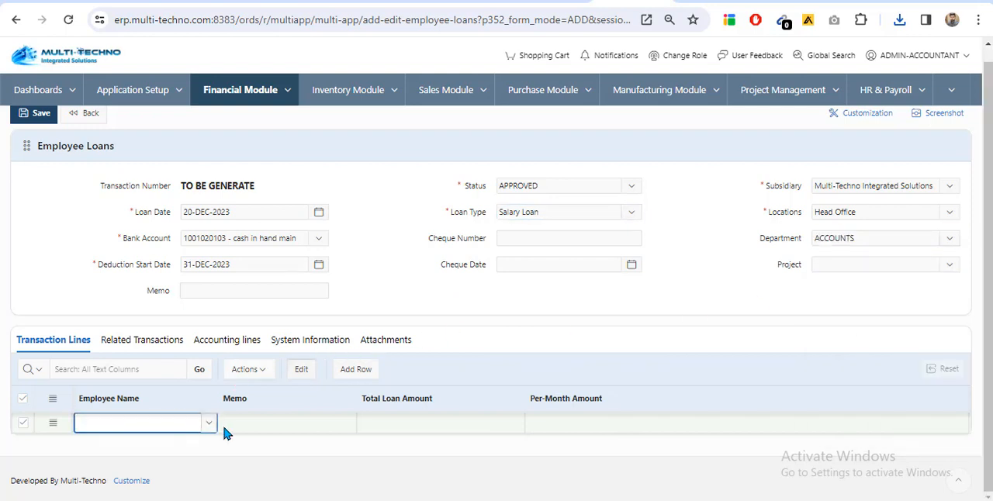
click(209, 424)
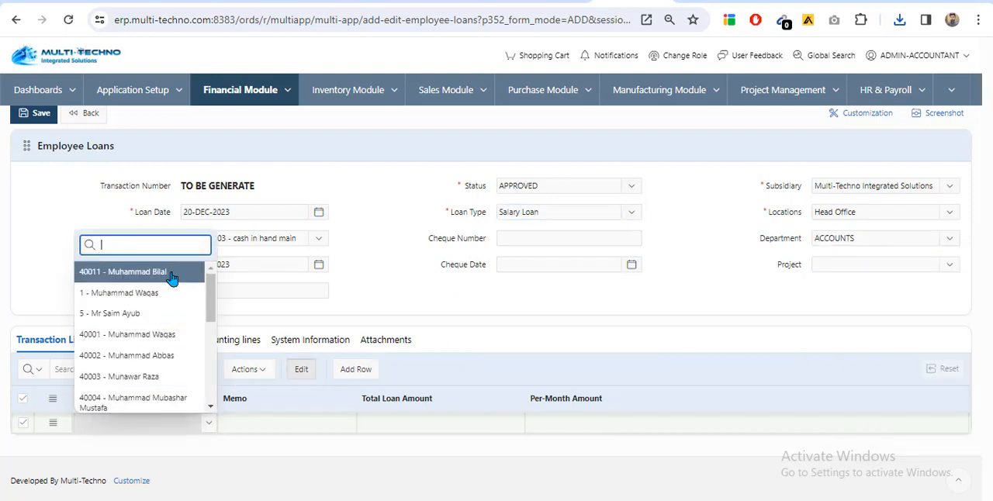
click(172, 273)
key(Tab)
key(Tab)
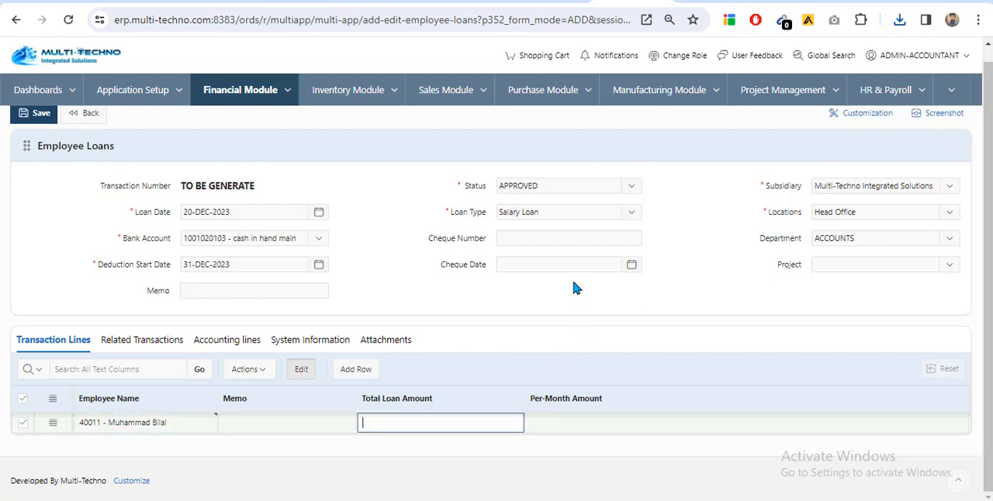
text(10000)
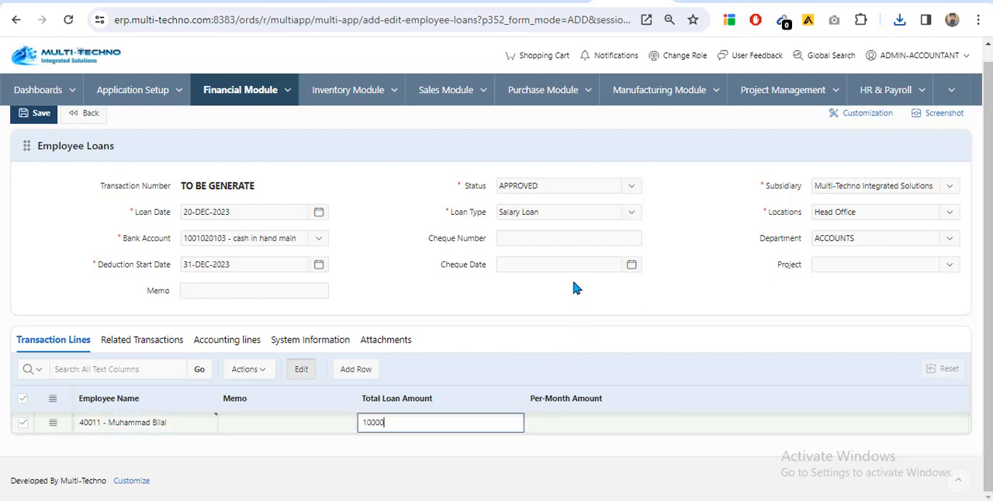
key(Tab)
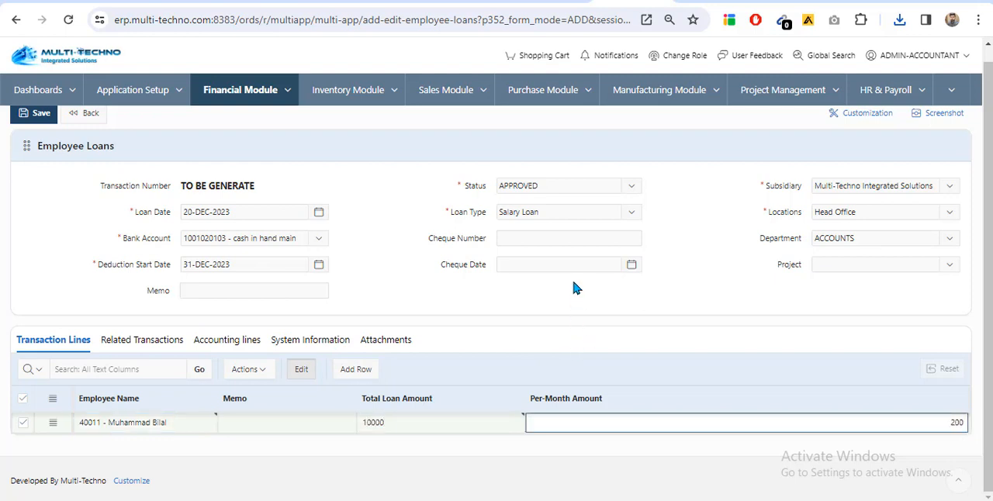
text(2000)
Add a second loan line for the fifth listed employee with a total loan amount of 20000 and a per-month amount of 4000
click(358, 370)
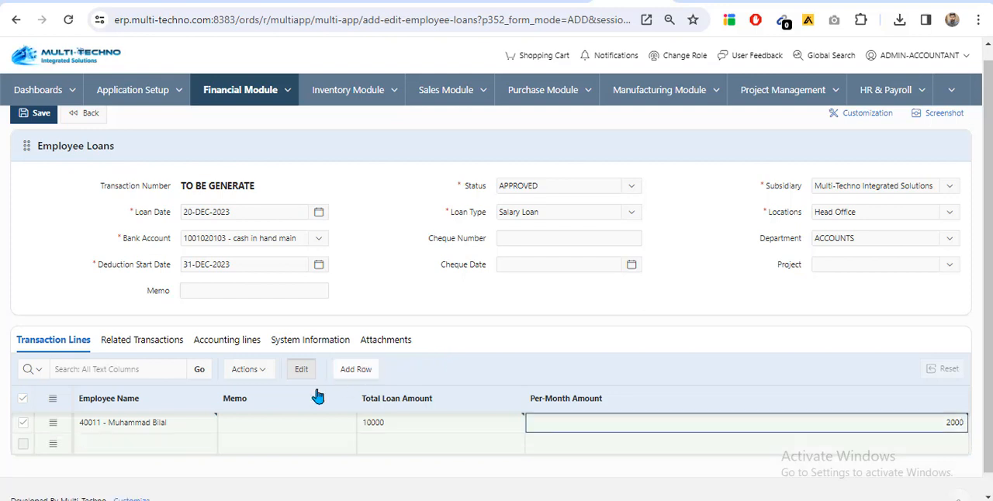
click(207, 448)
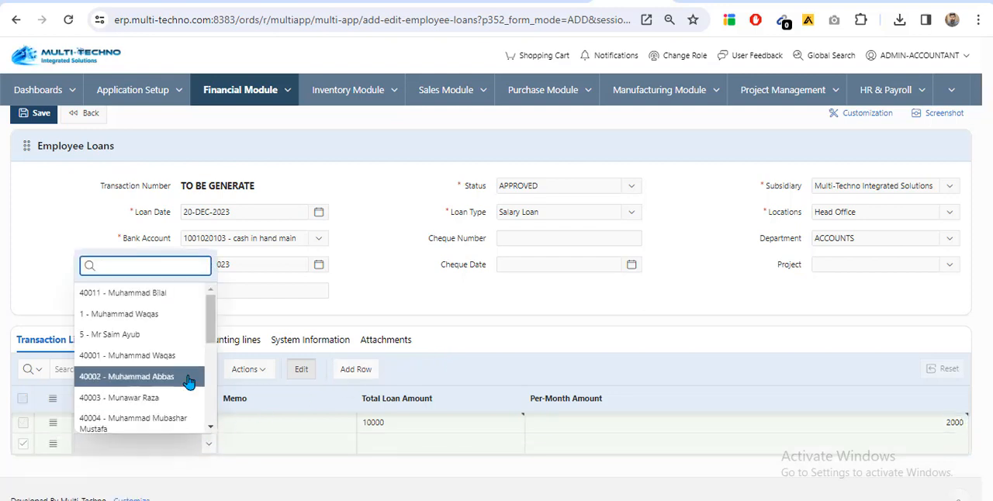
click(188, 380)
key(Tab)
key(Tab)
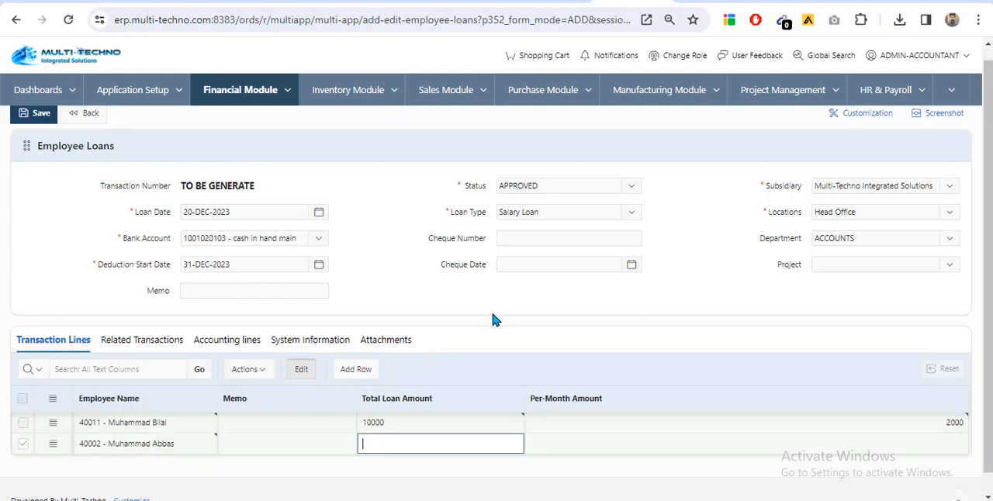
text(20000)
key(Tab)
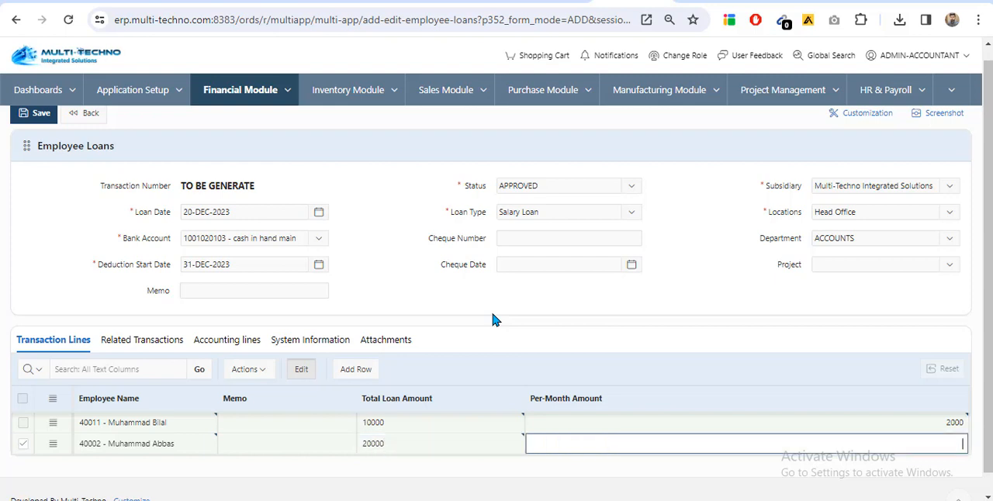
text(4000)
key(Tab)
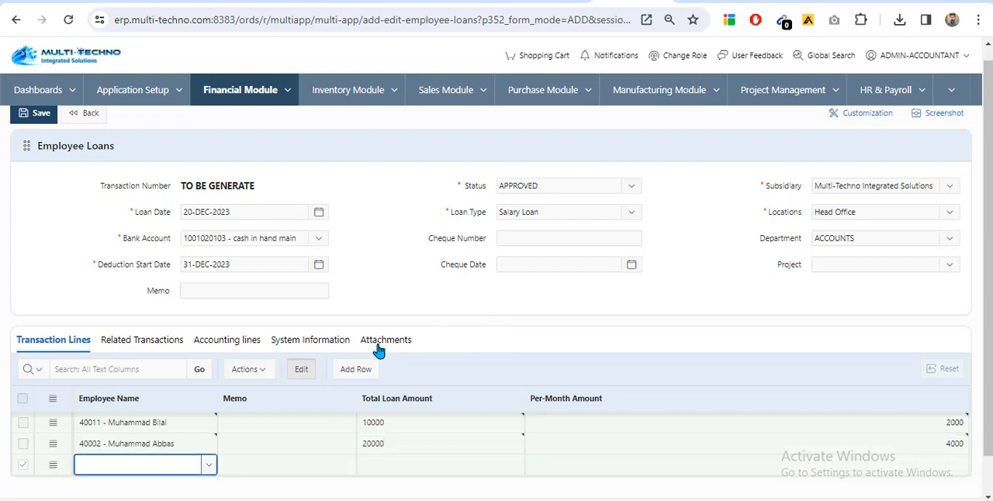
Fill the third loan line with the fourth employee from the list's end, a total loan amount of 15000 and a per-month amount of 5000
click(213, 467)
scroll(194, 391, down, 5)
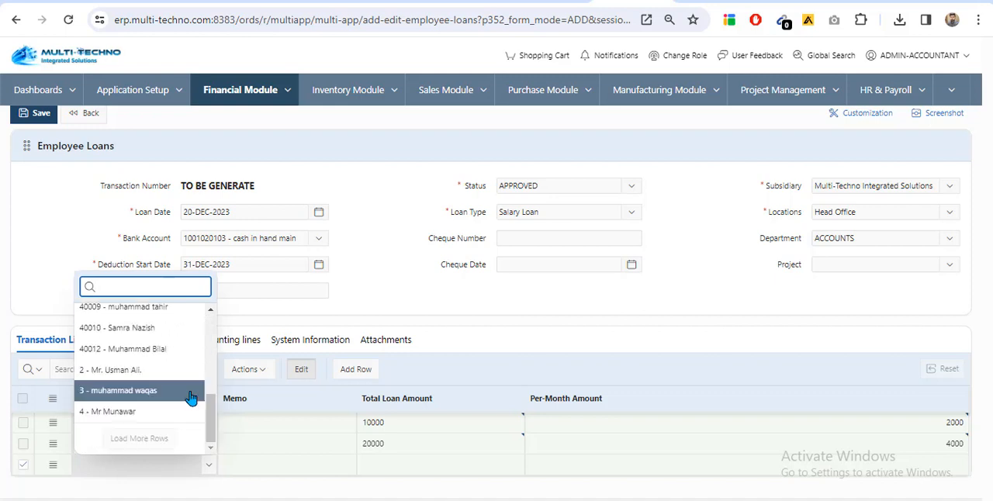
click(170, 362)
key(Tab)
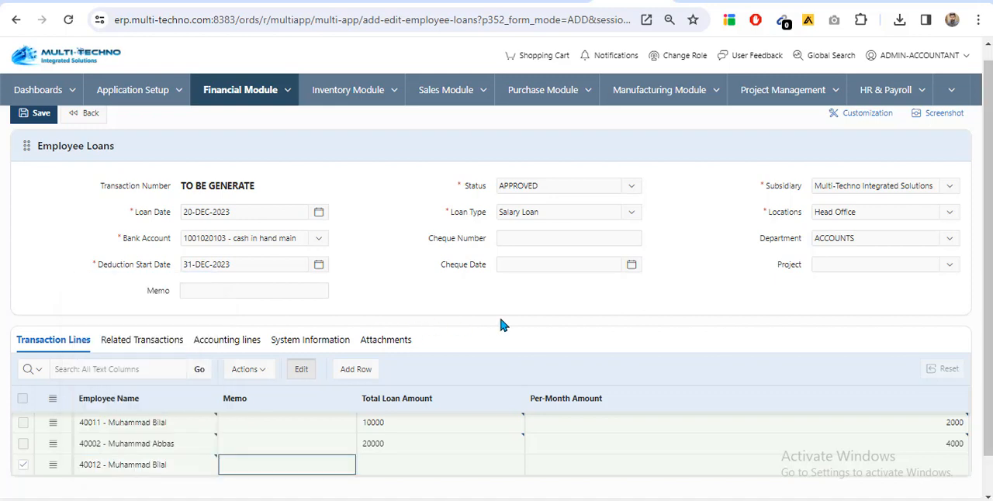
key(Tab)
text(15000)
key(Tab)
text(5000)
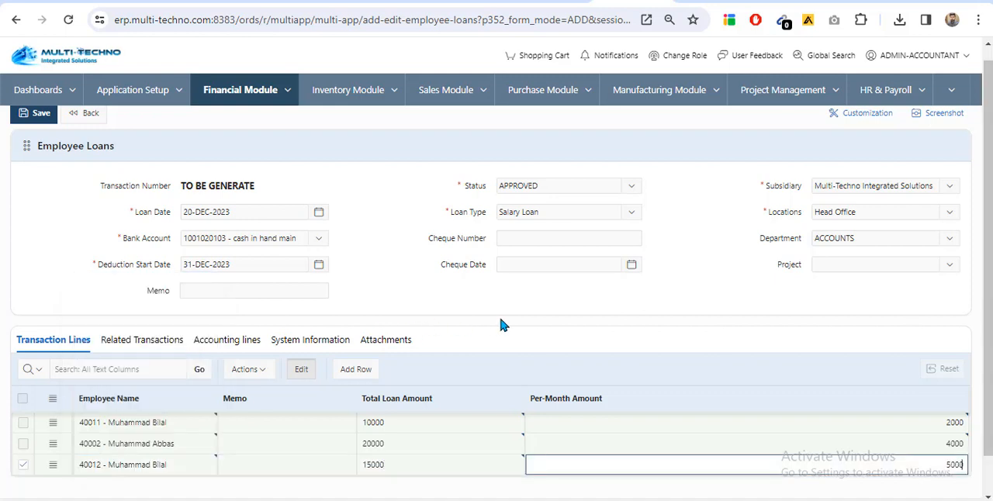
key(Tab)
Fill the fourth loan line with the fourth listed employee, a total loan amount of 12000 and a per-month amount of 2500
scroll(481, 395, down, 1)
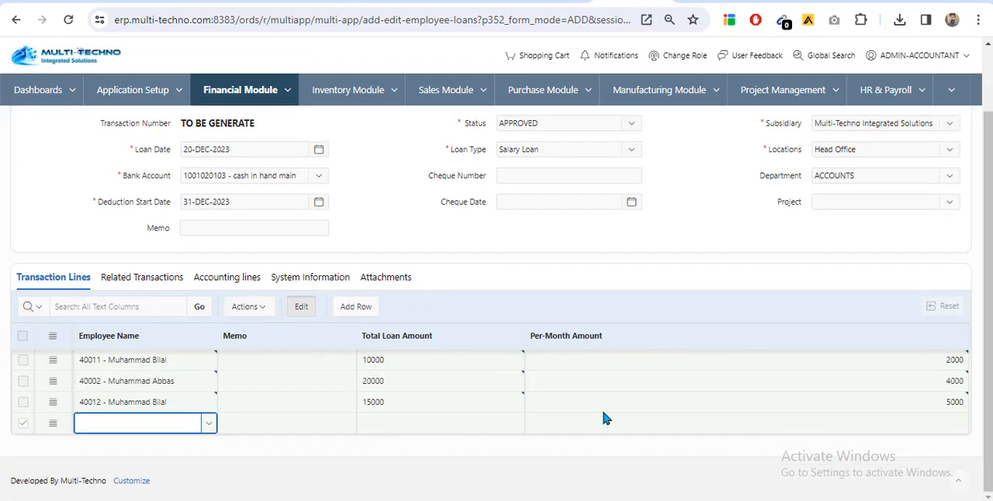
click(205, 423)
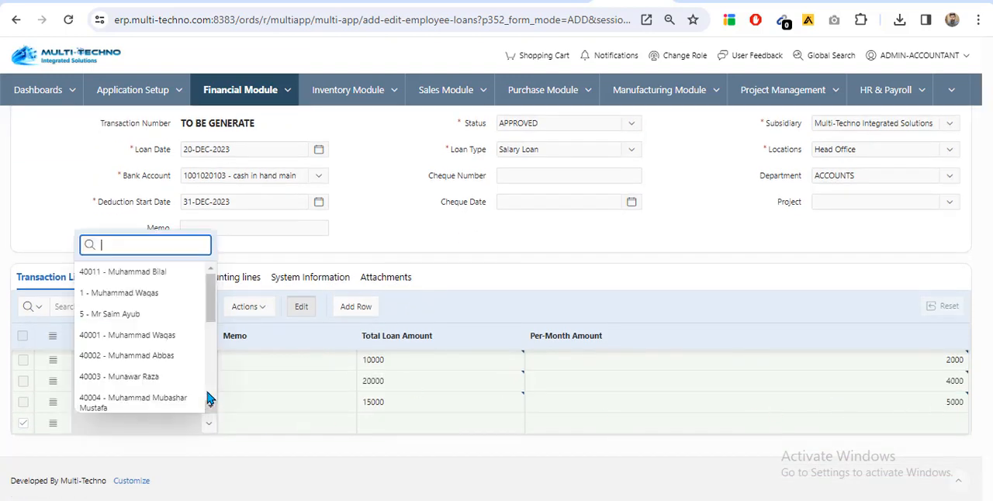
click(177, 345)
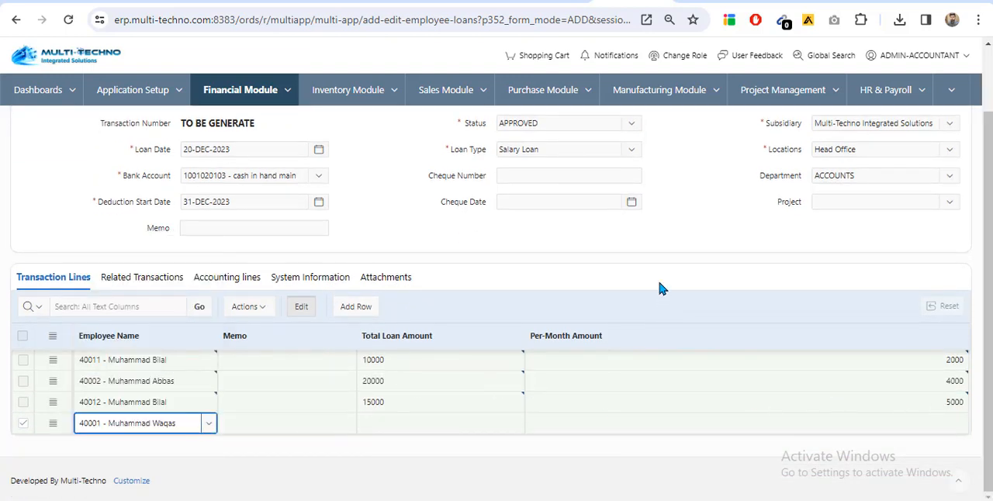
key(Tab)
key(Tab)
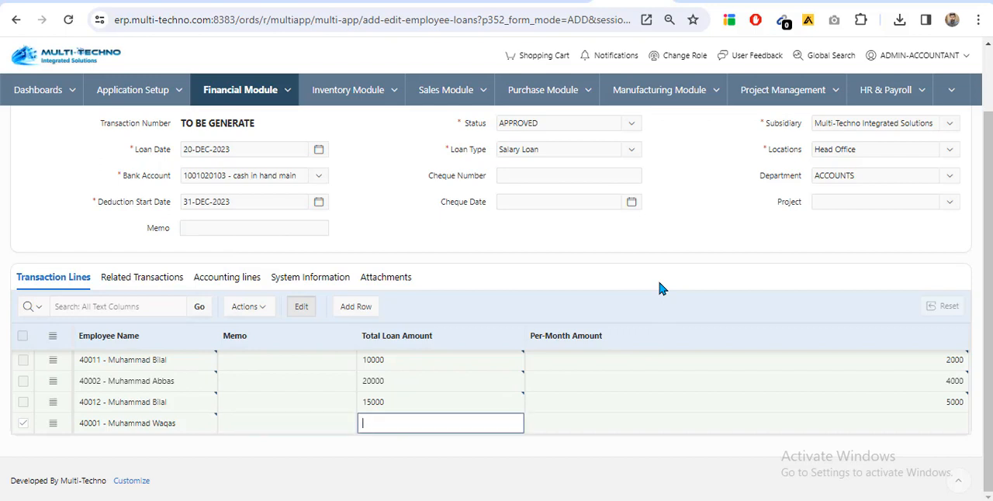
text(12000)
key(Tab)
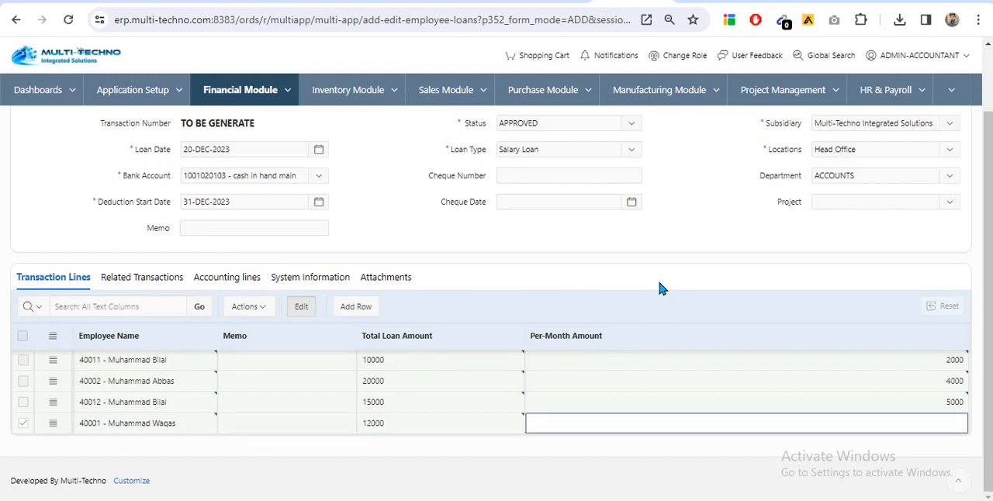
text(2500)
scroll(183, 271, up, 1)
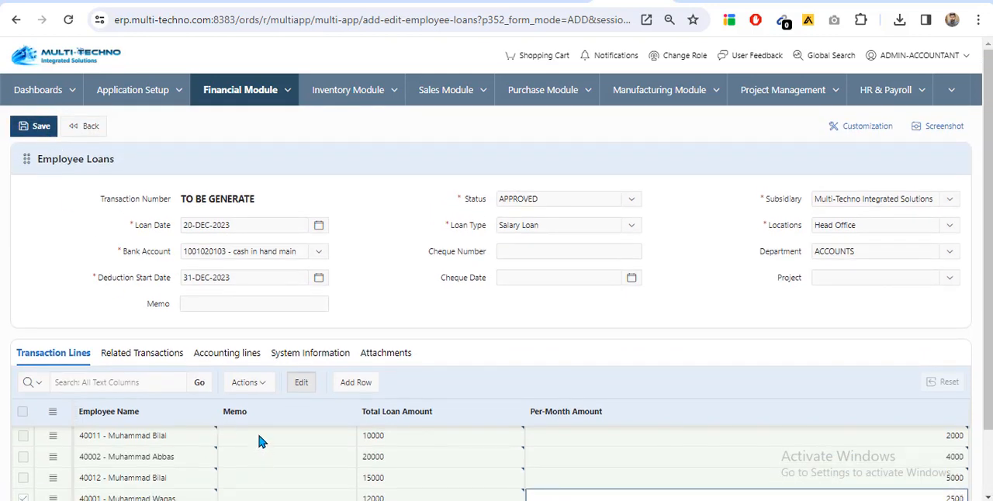
Enter the memo "Employee loan" on the first loan line and copy it to the transaction's header memo
click(293, 435)
scroll(470, 294, down, 2)
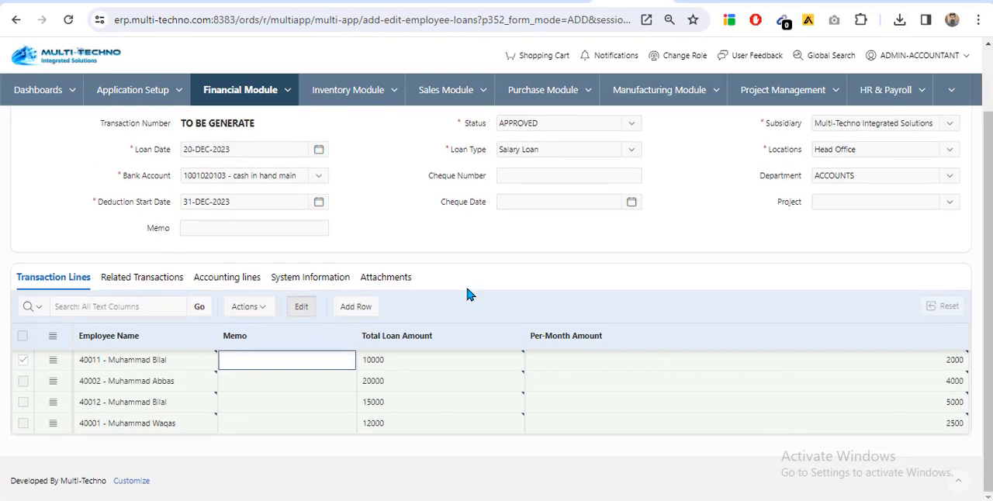
text(Employee loan)
drag(315, 359, 190, 346)
key(ctrl+c)
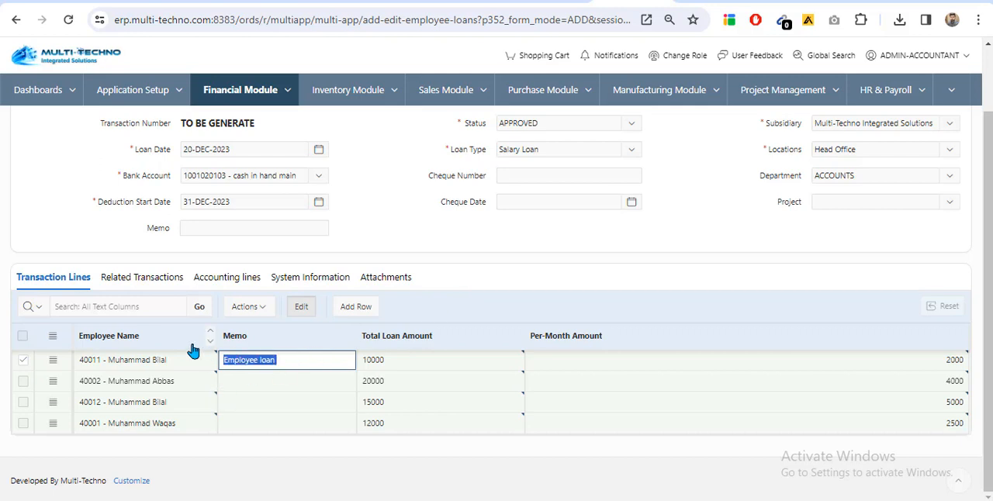
click(204, 226)
key(ctrl+v)
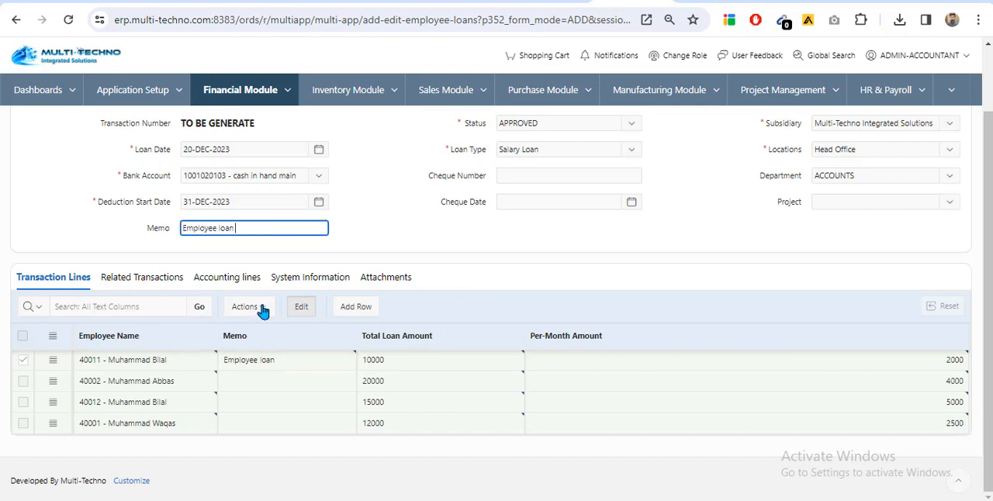
Paste the memo "Employee loan" into the remaining three loan lines
click(250, 381)
key(ctrl+v)
click(268, 402)
key(ctrl+v)
click(266, 423)
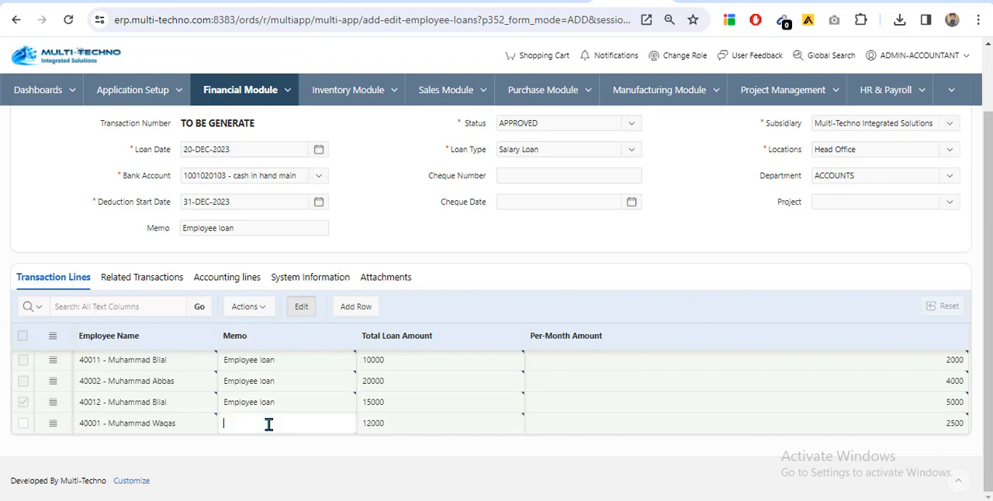
key(ctrl+v)
Save the employee loan transaction and confirm saving the record
scroll(42, 271, up, 2)
click(34, 126)
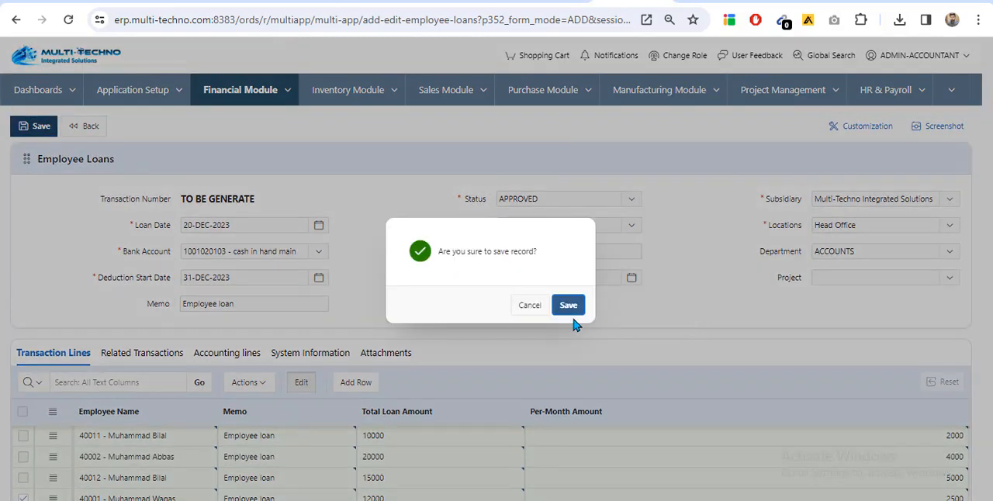
click(569, 306)
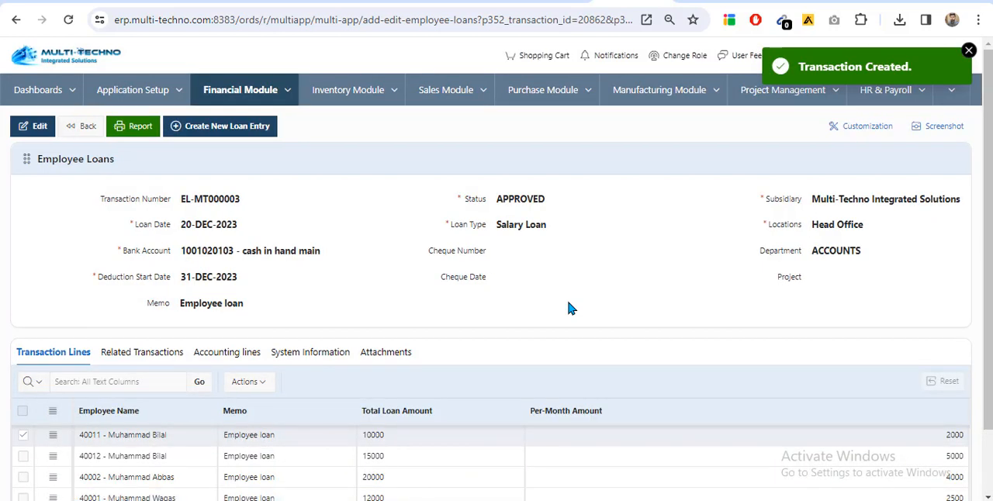
Review the saved loan's lines and its Employee Loan Report, then close the report
scroll(169, 129, down, 1)
scroll(174, 191, up, 1)
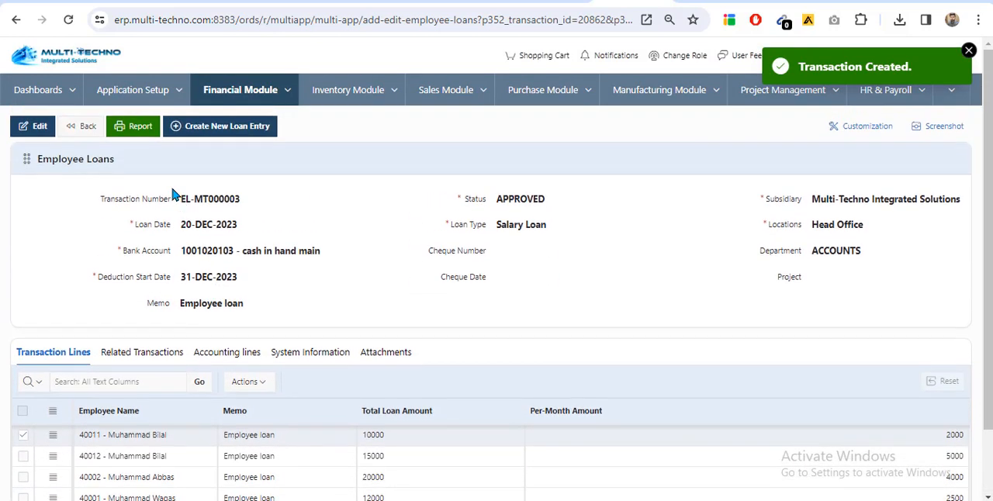
click(141, 128)
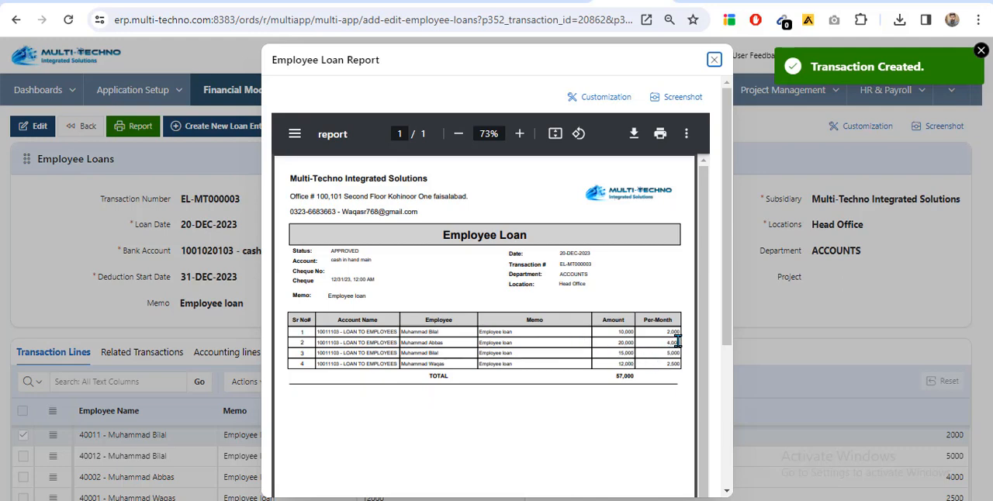
click(714, 59)
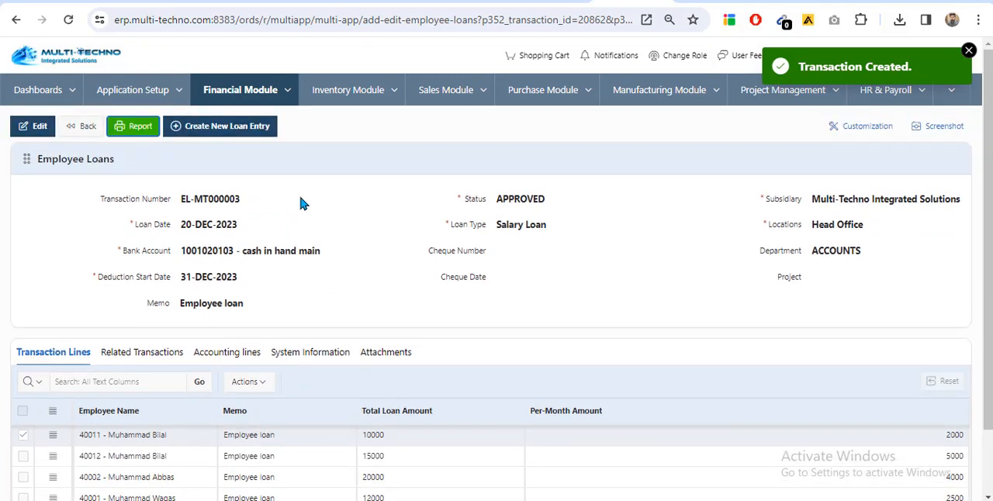
Check the debit and credit accounting lines of the saved loan and return to the Employee Loans list
click(227, 351)
scroll(246, 332, down, 2)
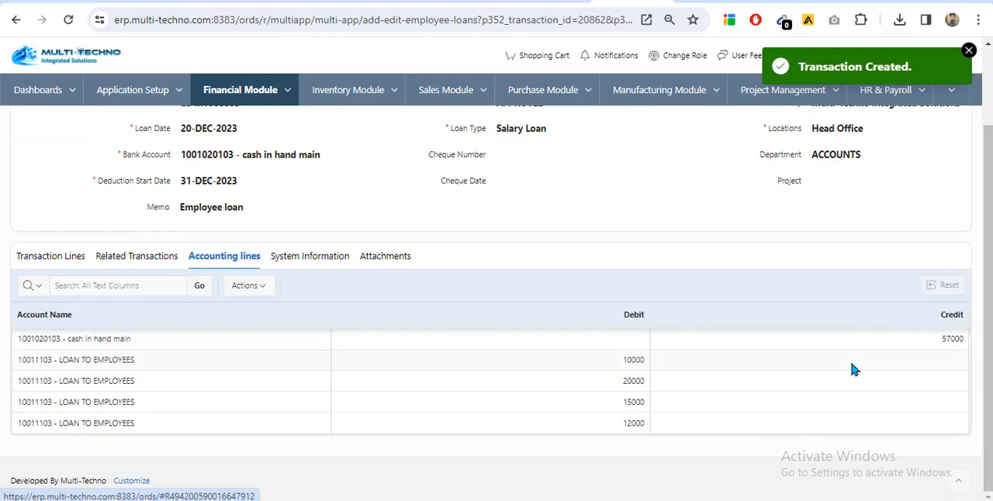
scroll(243, 335, up, 2)
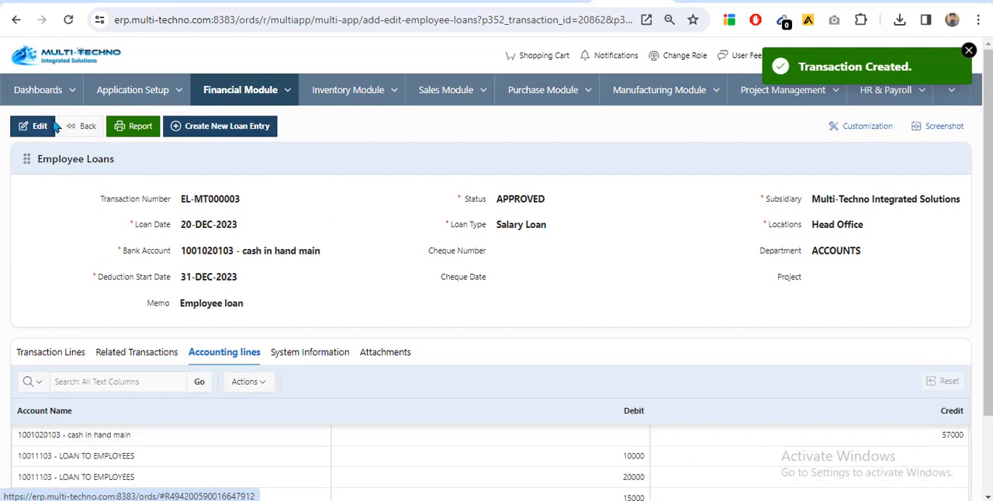
click(77, 126)
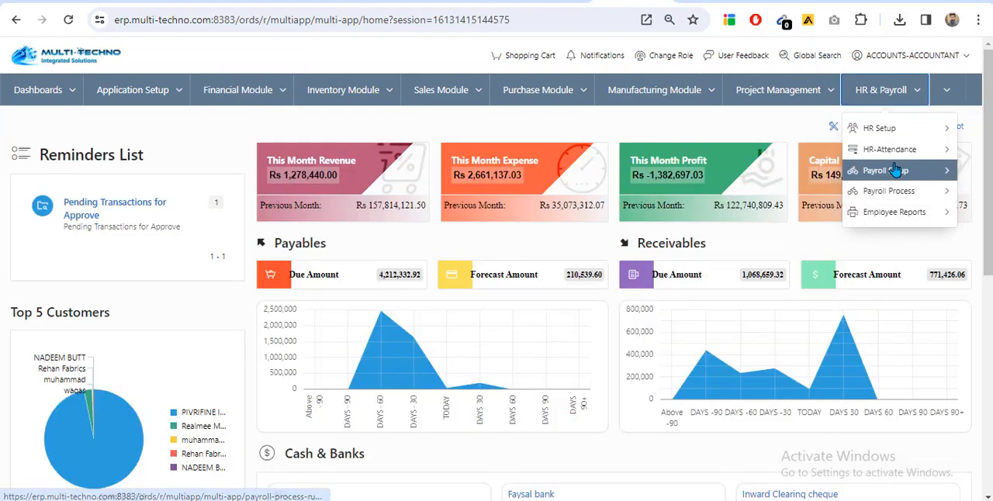
Go to Payroll Define in HR & Payroll's Payroll Setup and open Regular Monthly Payroll for editing, dismissing the chat notification
mouse_move(897, 170)
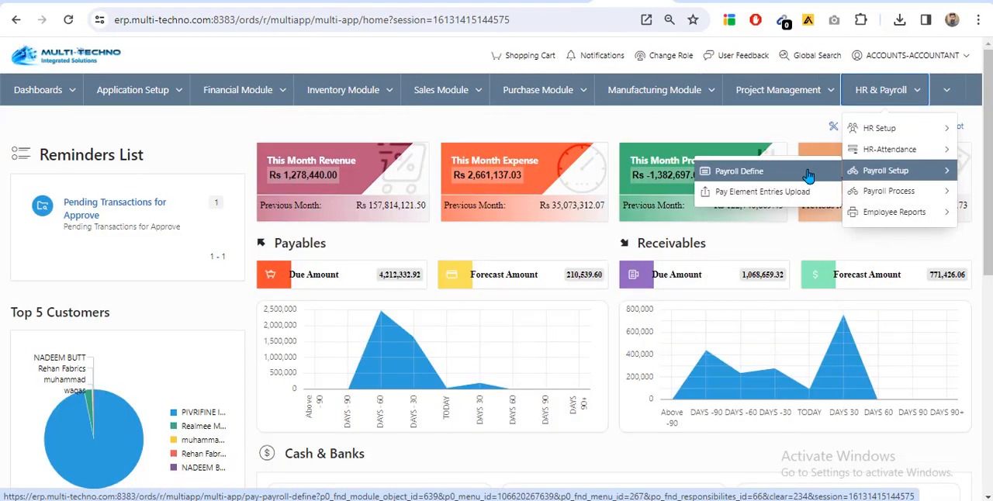
click(811, 175)
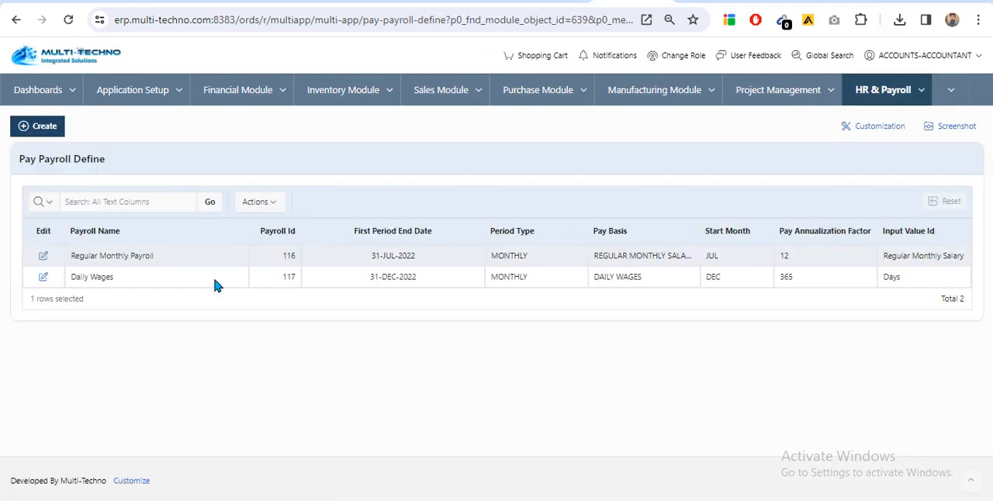
click(44, 257)
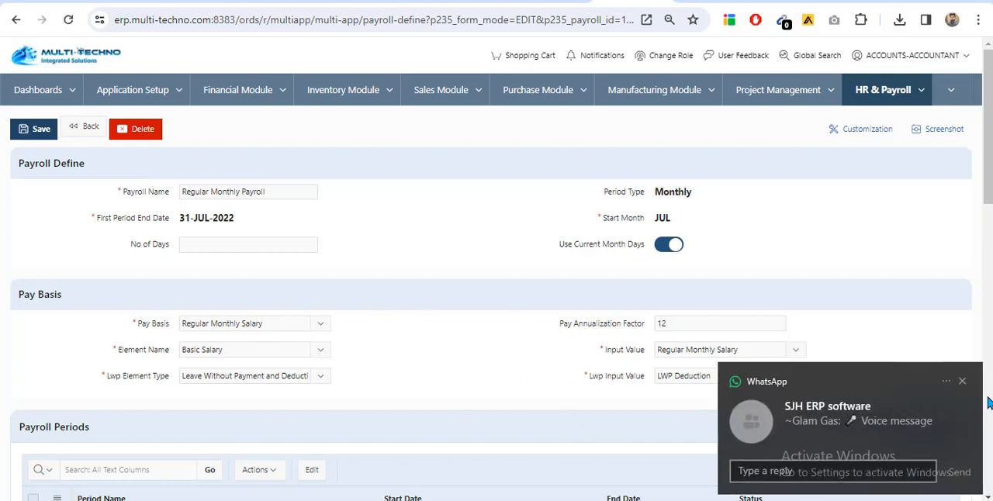
click(963, 381)
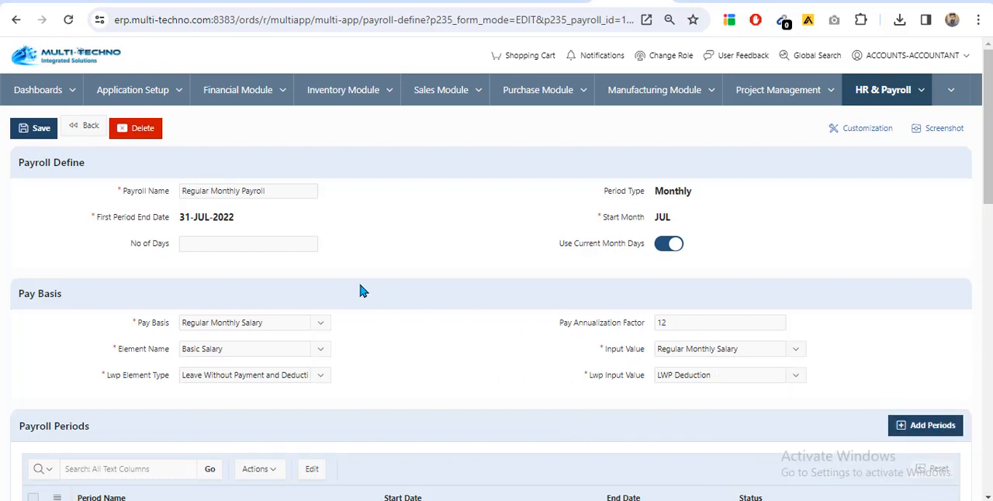
Enable the status of the 01 JAN 2024-31 JAN 2024 period in the payroll periods of Regular Monthly Payroll
scroll(358, 281, down, 2)
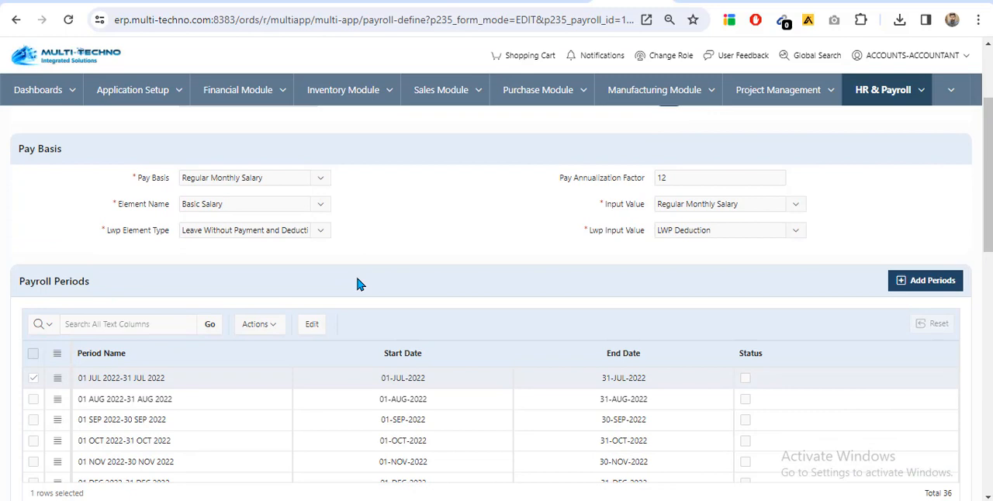
scroll(358, 284, up, 2)
scroll(310, 293, down, 1)
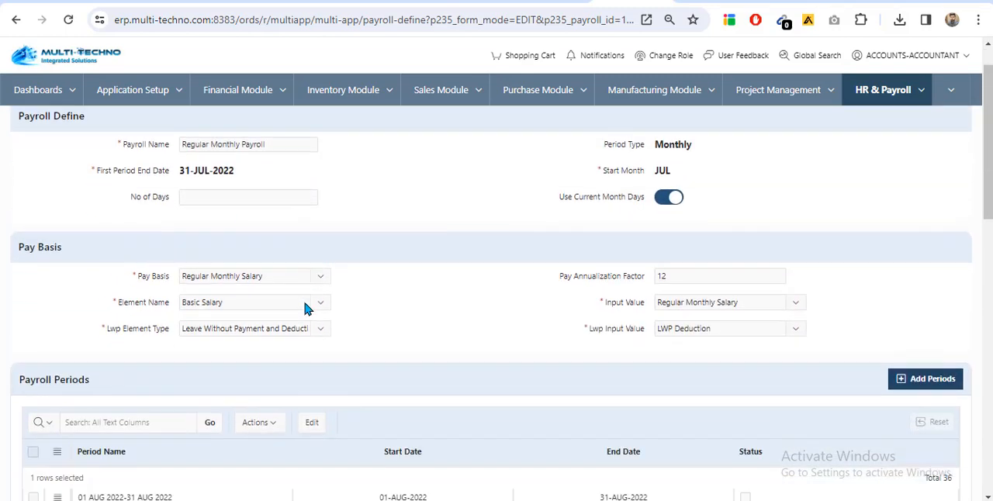
scroll(326, 287, up, 1)
scroll(361, 252, down, 3)
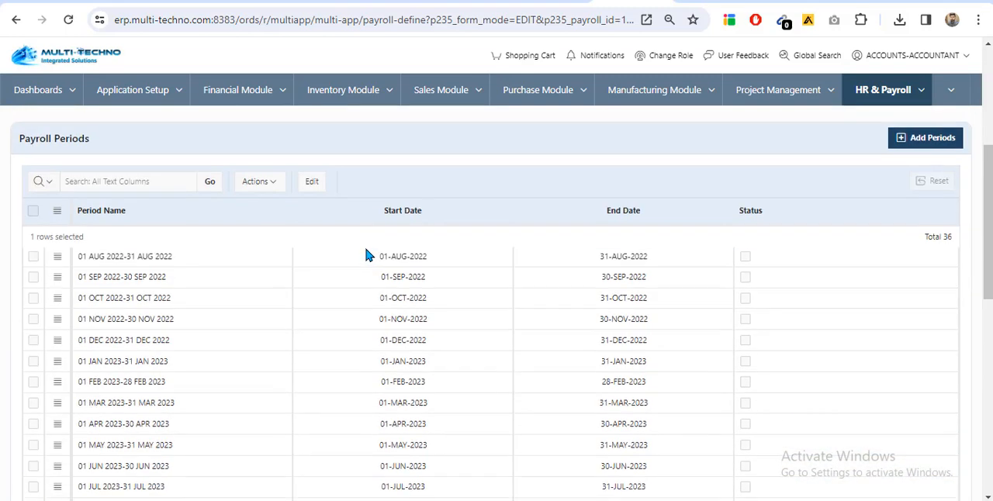
scroll(719, 256, down, 4)
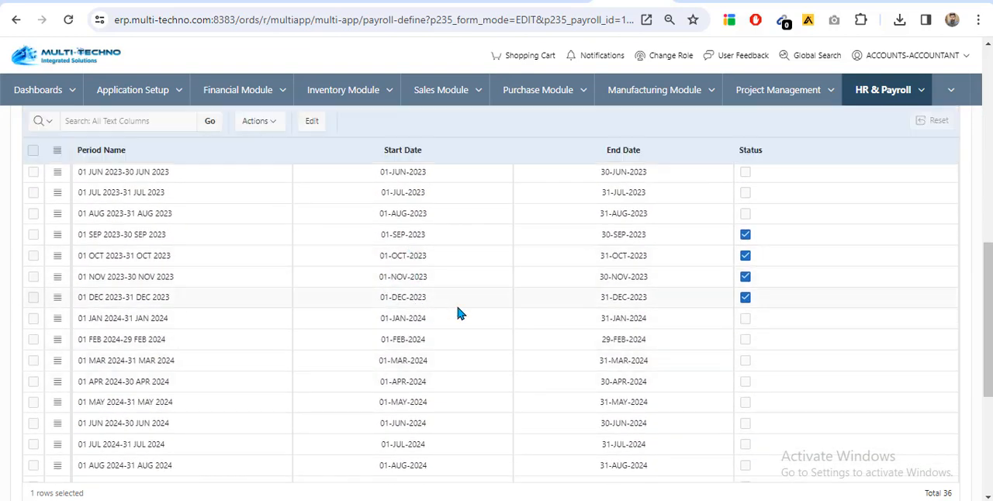
click(776, 323)
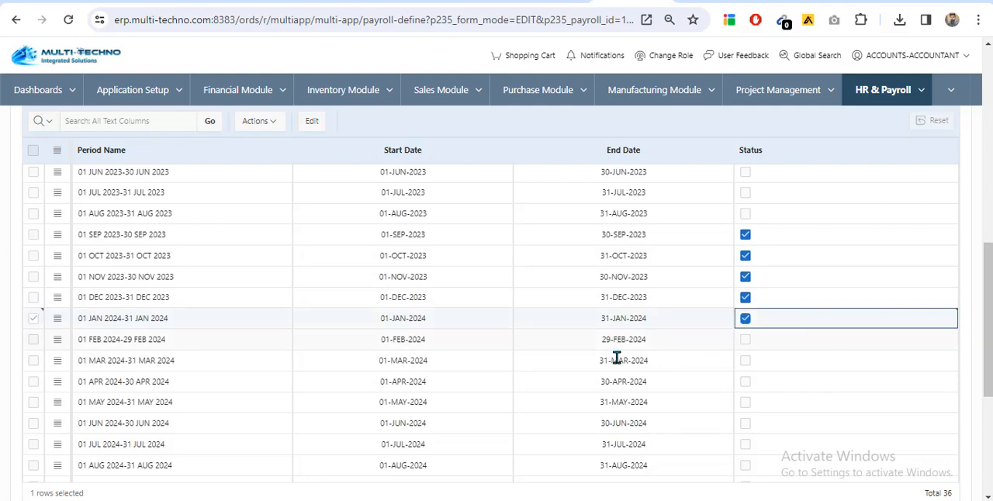
scroll(445, 336, up, 10)
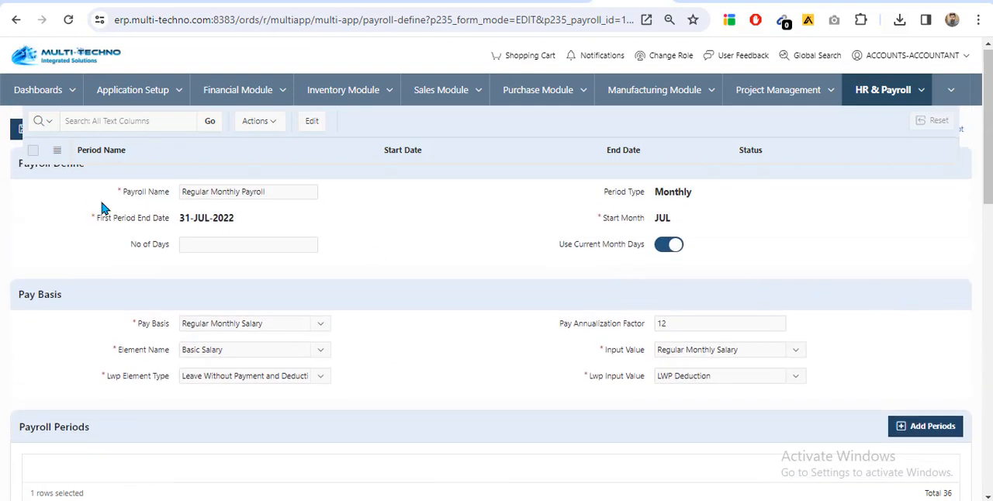
Save Regular Monthly Payroll and reopen it for a quick check before returning to the Pay Payroll Define list
click(31, 129)
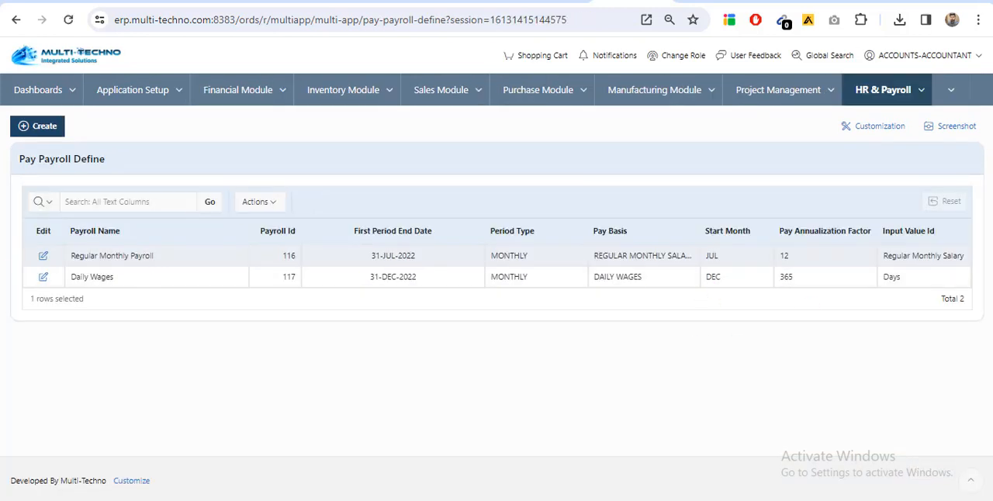
click(42, 259)
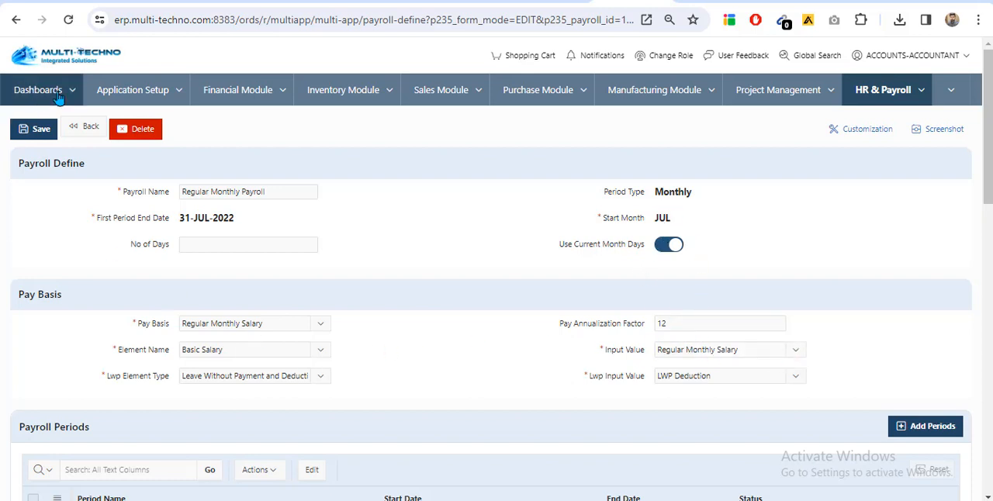
click(82, 129)
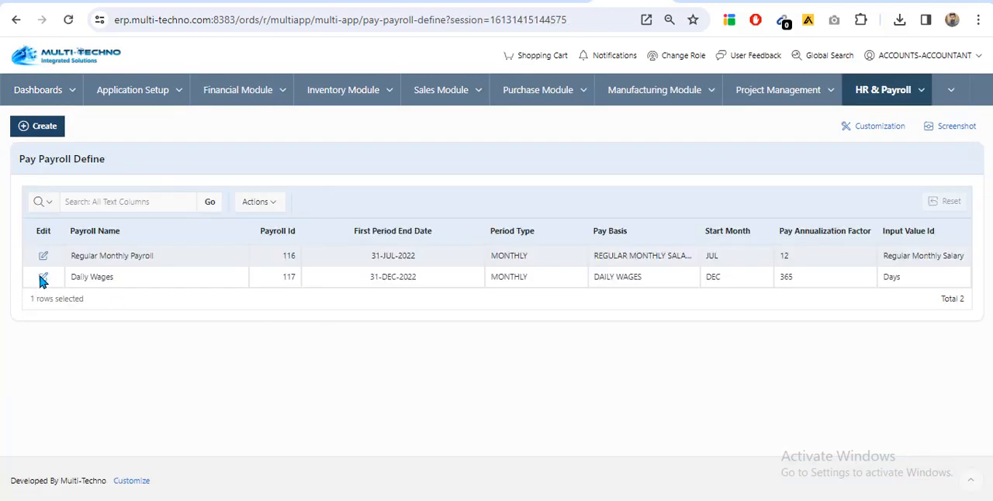
Open the Daily Wages payroll for editing, set its Lwp Element Type to Basic Salary and view the Lwp Input Value choices
click(42, 278)
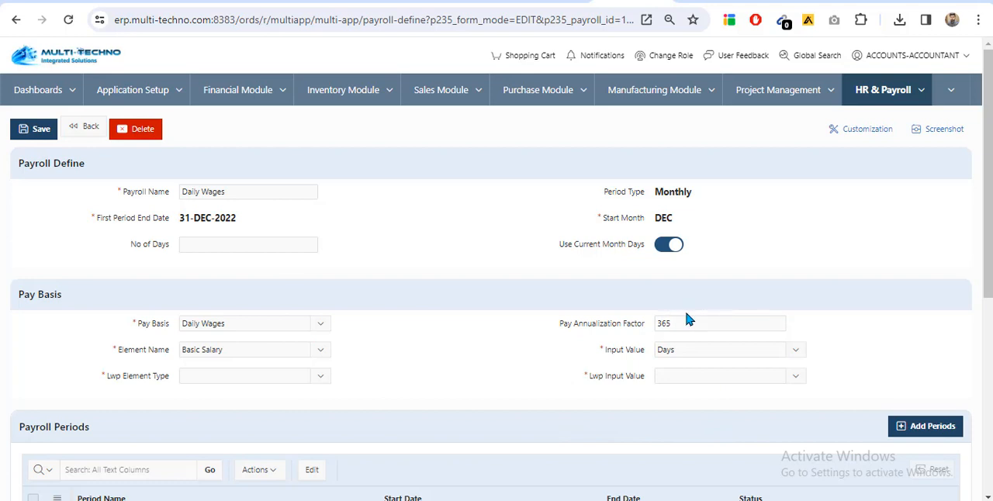
scroll(554, 321, down, 2)
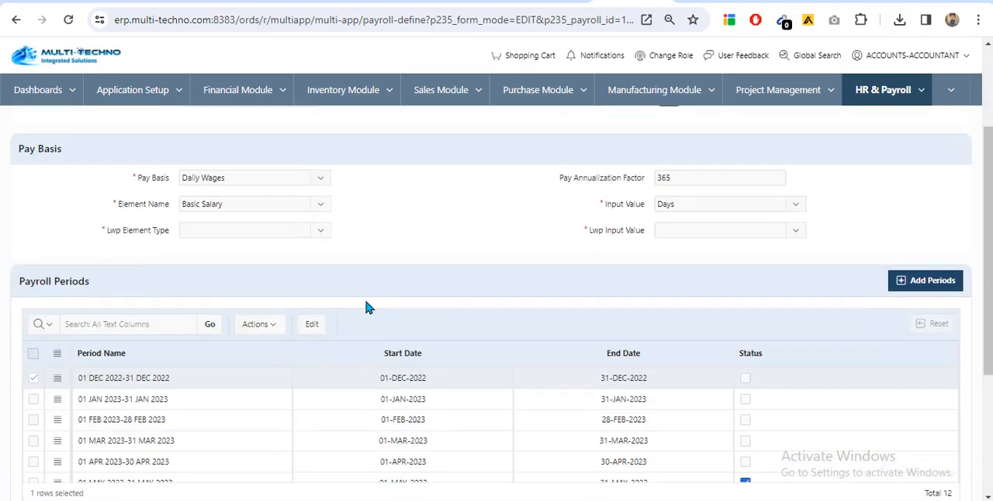
click(208, 230)
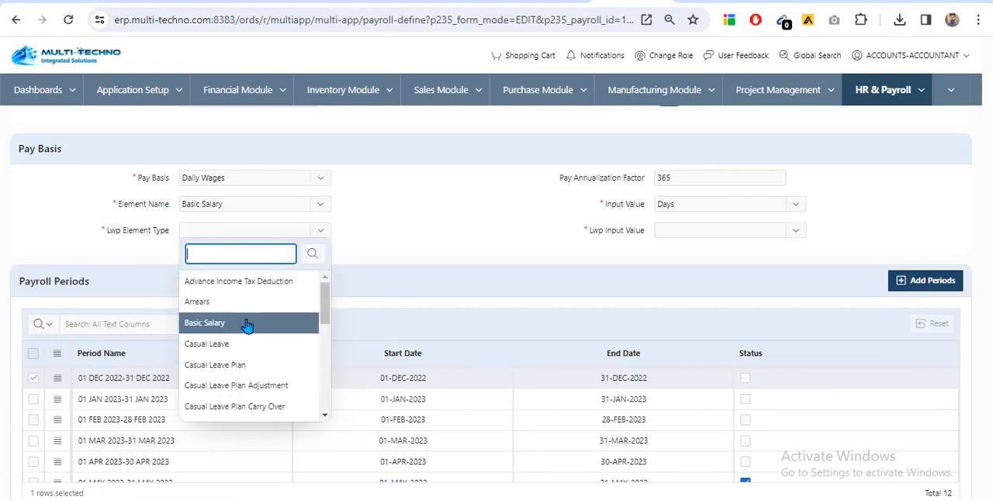
click(264, 318)
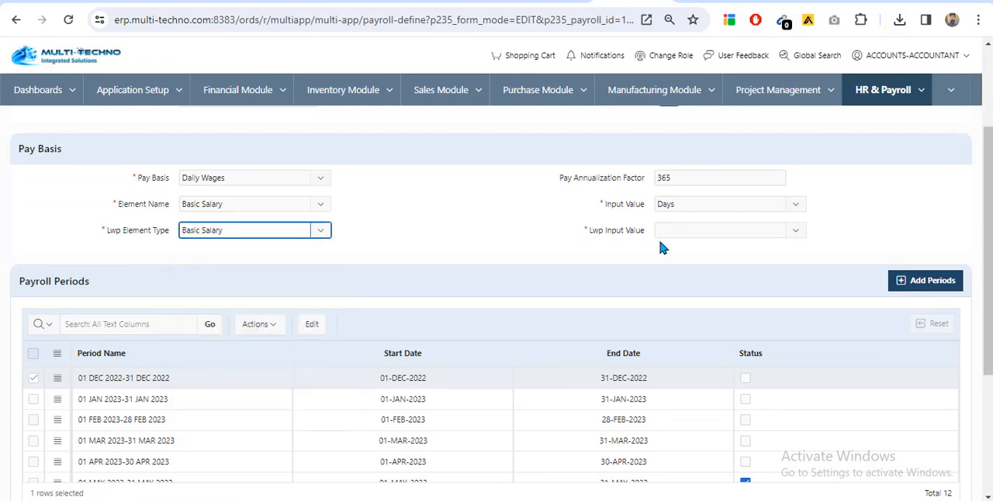
click(709, 224)
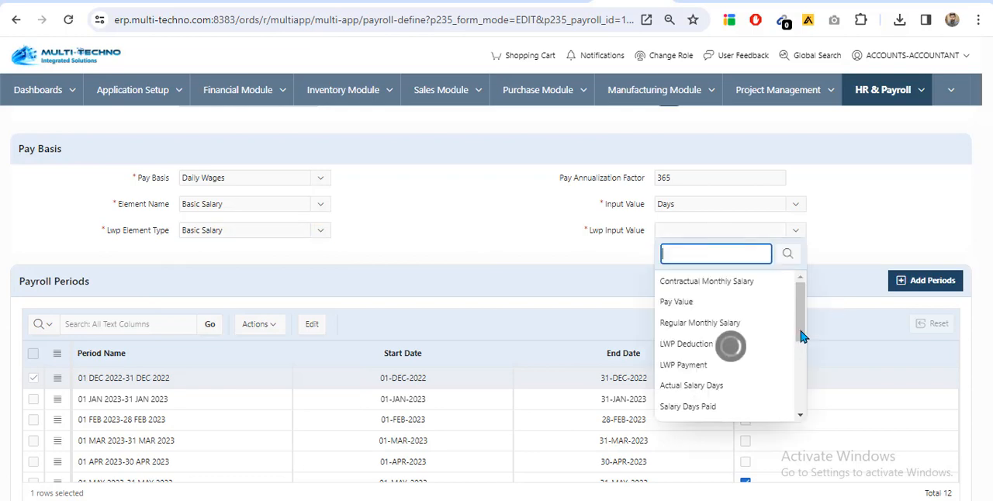
click(447, 232)
Add further payroll periods to the Daily Wages payroll and look over the extended period list
scroll(583, 363, down, 3)
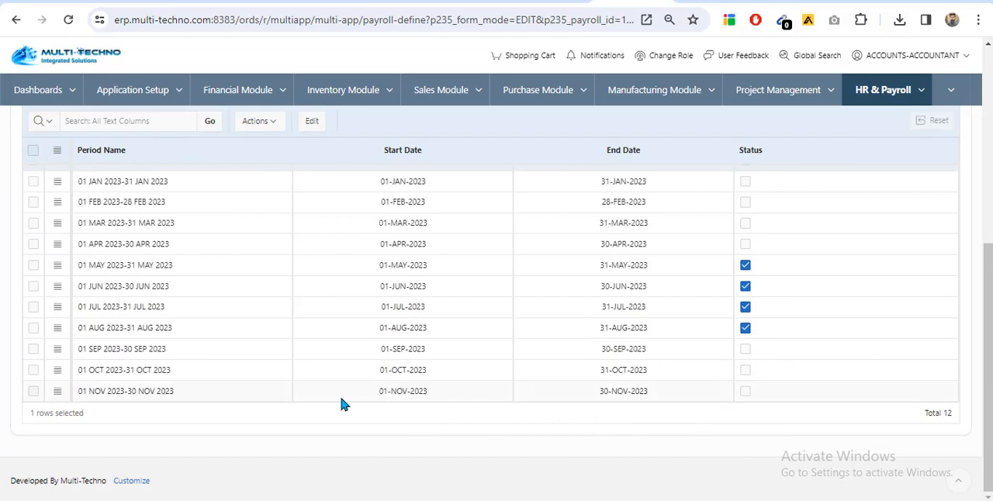
scroll(303, 384, up, 5)
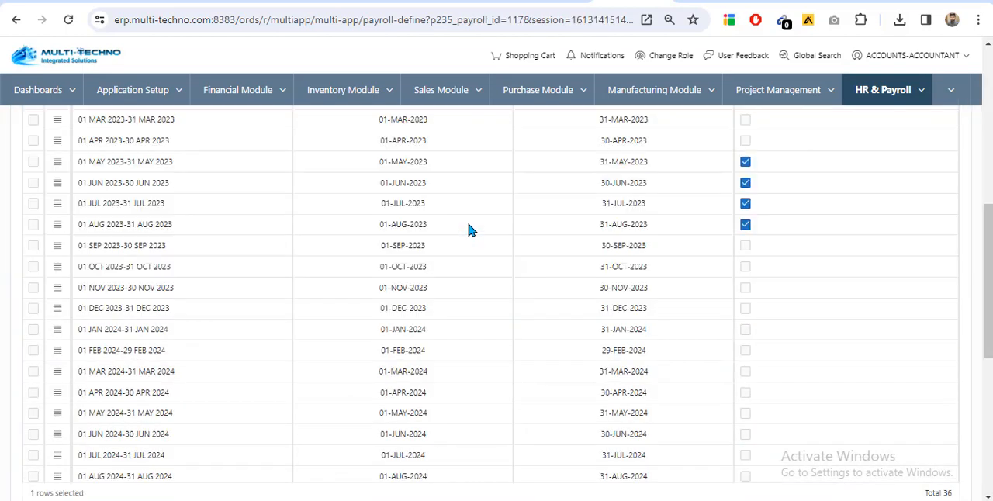
scroll(468, 226, down, 3)
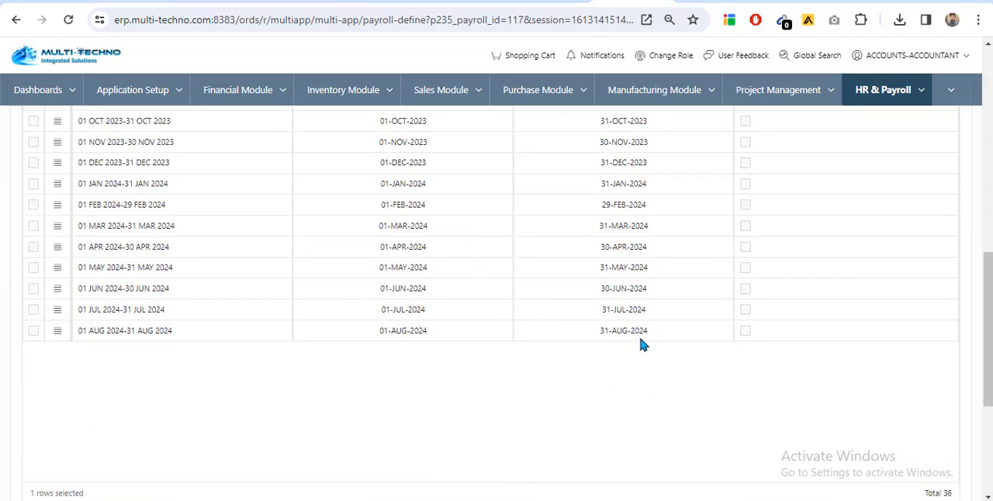
scroll(666, 416, up, 3)
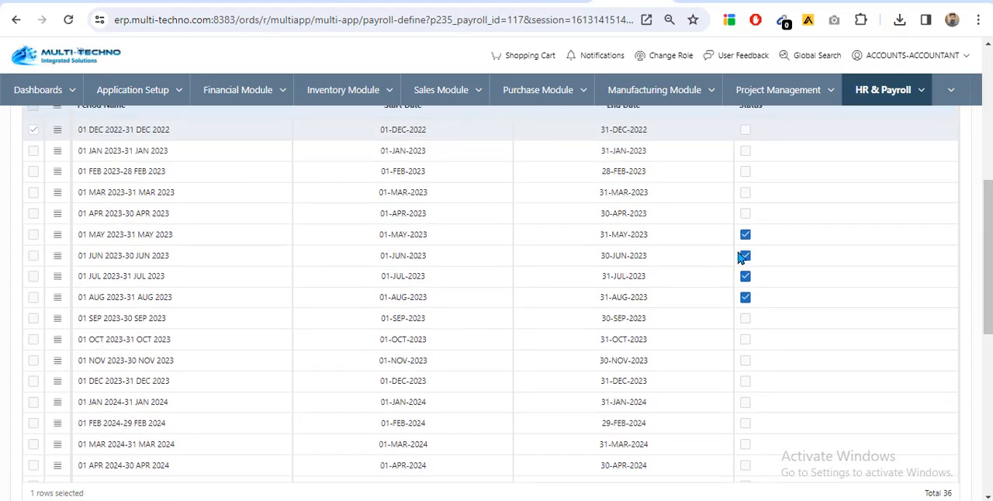
Disable the status of the May, June, July and August 2023 periods of the Daily Wages payroll
click(745, 234)
click(746, 235)
click(745, 255)
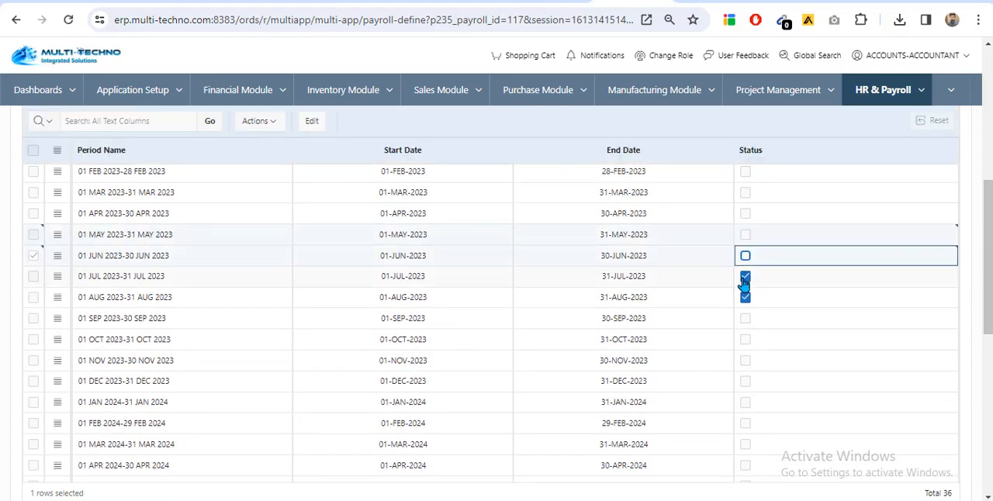
click(745, 276)
click(745, 299)
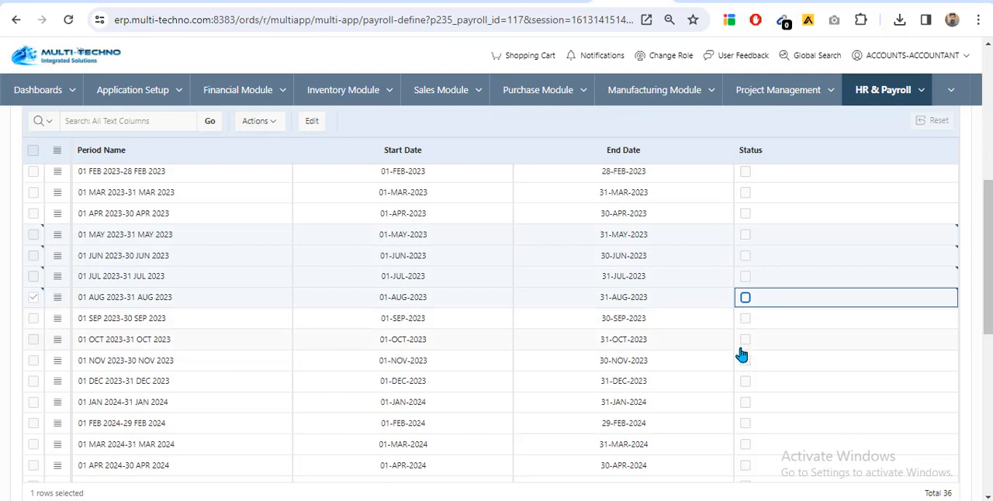
Look through the fields of a blank payroll definition form and return to the Pay Payroll Define list without entering anything
click(672, 321)
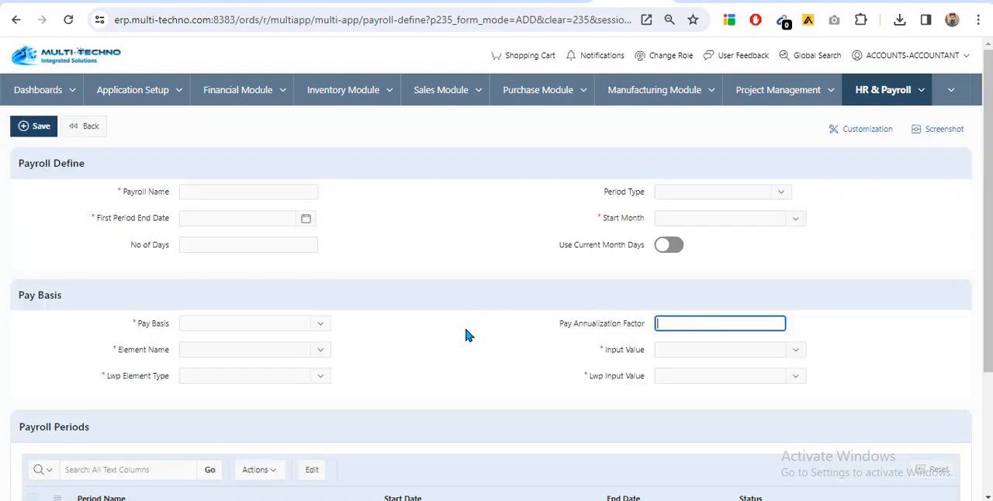
click(291, 324)
click(477, 259)
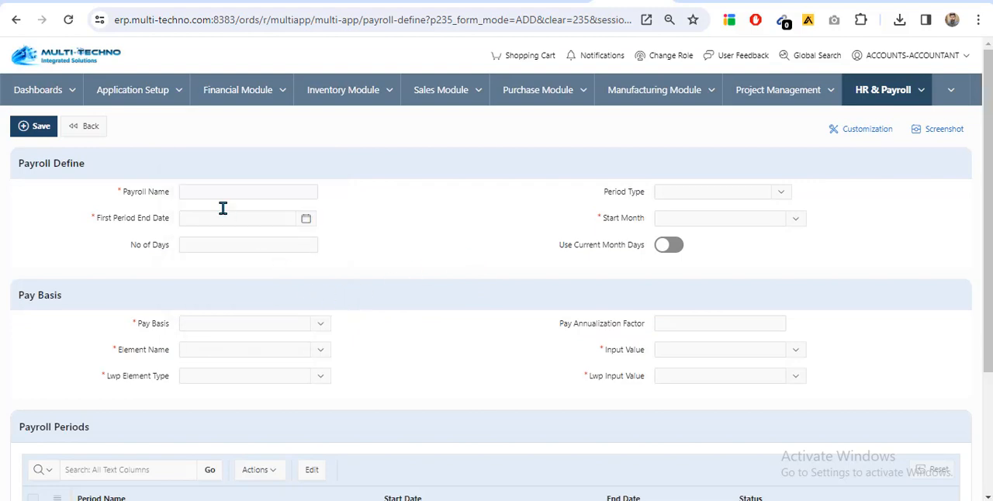
scroll(272, 430, down, 2)
scroll(365, 344, up, 2)
click(84, 127)
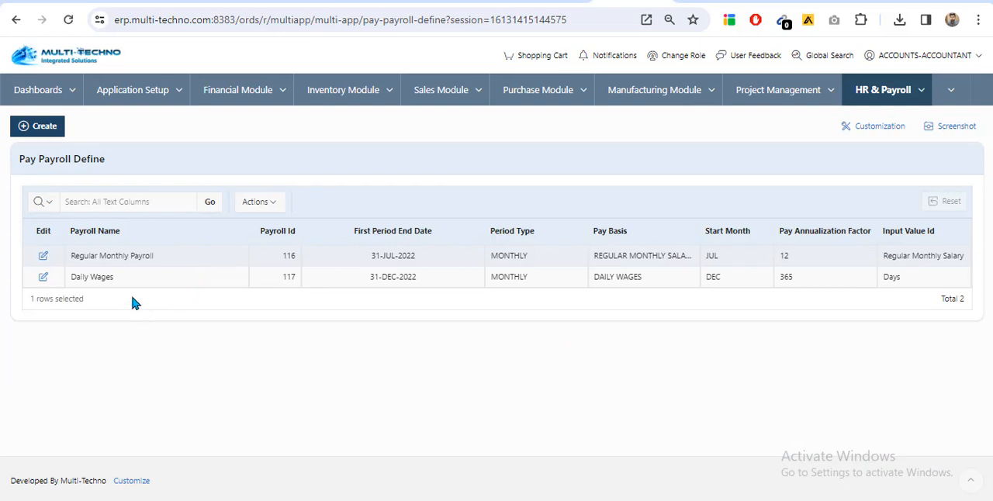
Go to Pay Element Entries Upload in HR & Payroll's Payroll Setup and view the file selection dialog, cancelling it without choosing a file
click(922, 93)
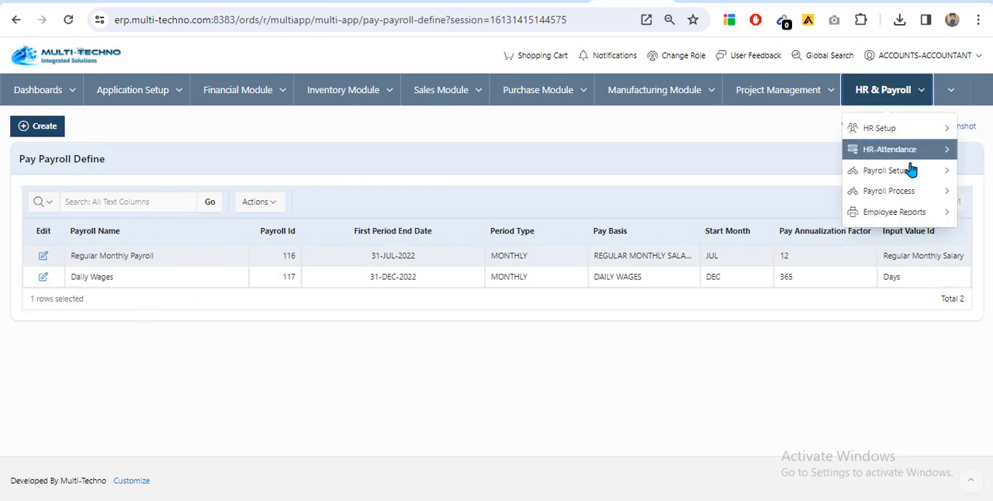
mouse_move(906, 171)
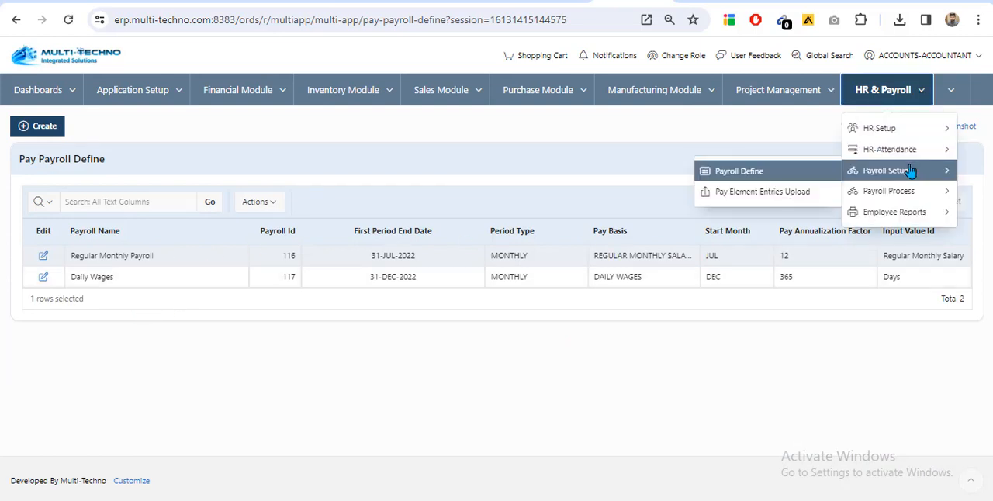
click(745, 194)
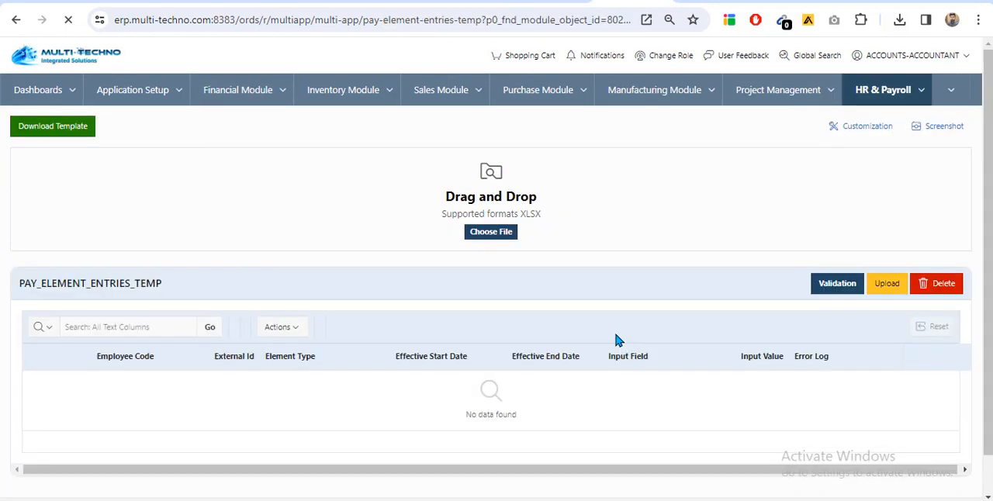
scroll(25, 118, down, 1)
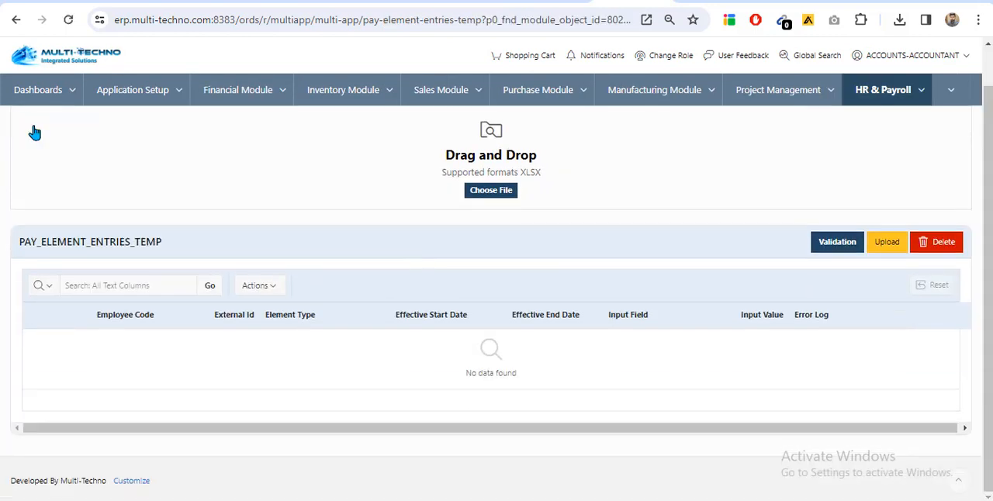
click(142, 222)
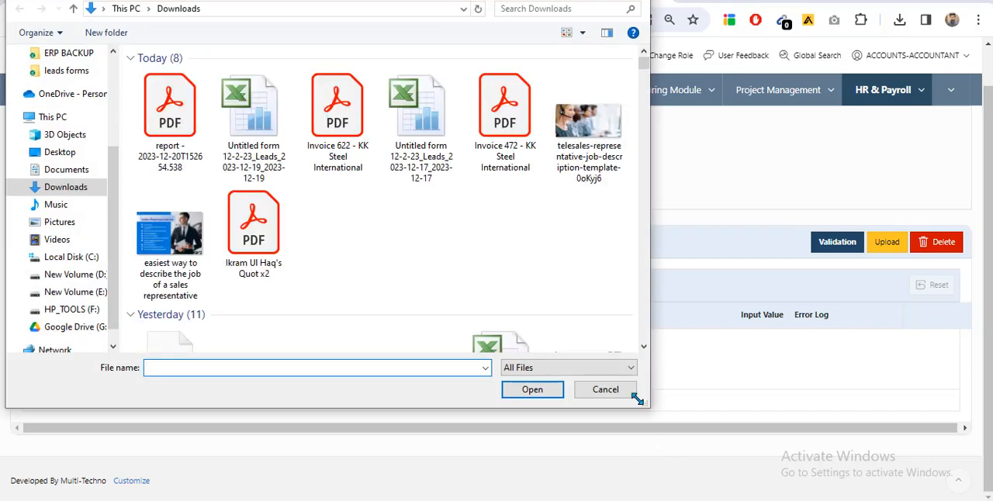
click(612, 393)
scroll(314, 305, up, 1)
Download the pay element entries template, examine its columns and sample row in Excel, and switch back to the browser
click(66, 125)
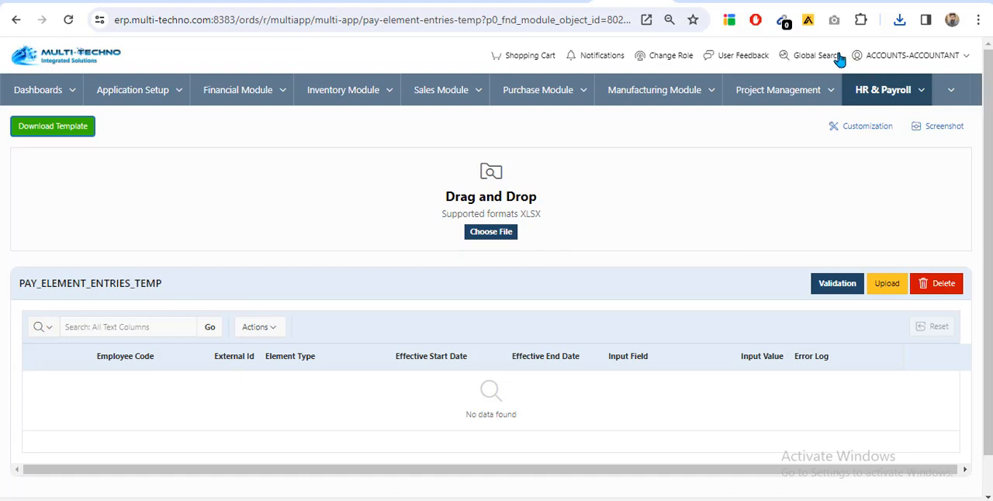
click(900, 20)
click(753, 82)
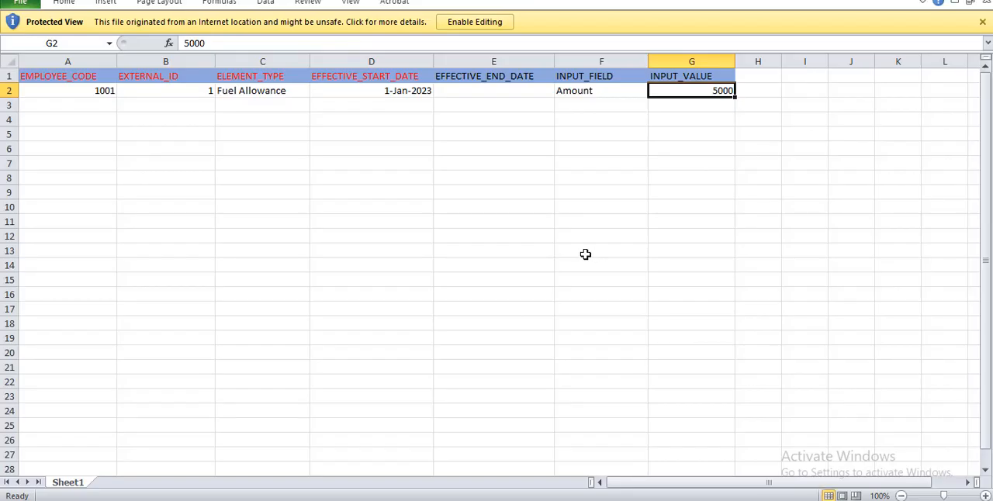
click(643, 383)
drag(739, 487, 282, 249)
key(alt+Tab)
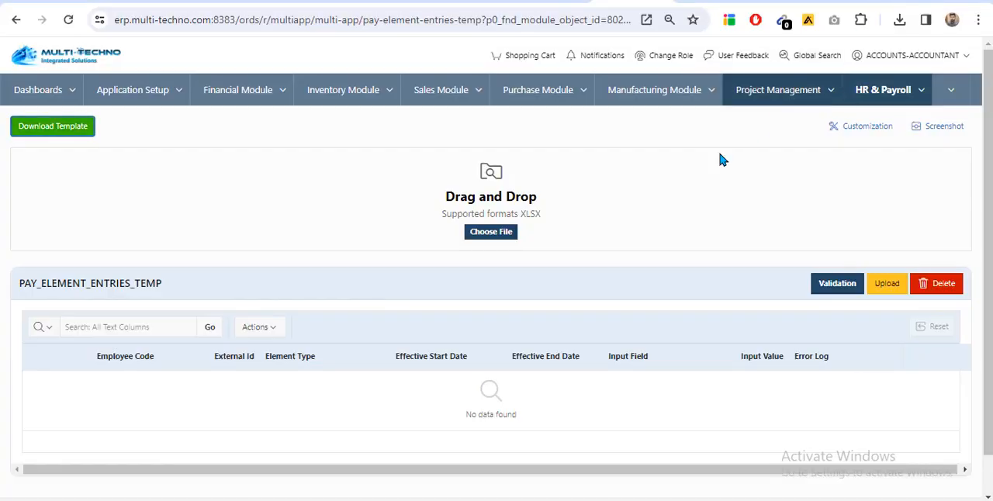
click(883, 92)
mouse_move(878, 150)
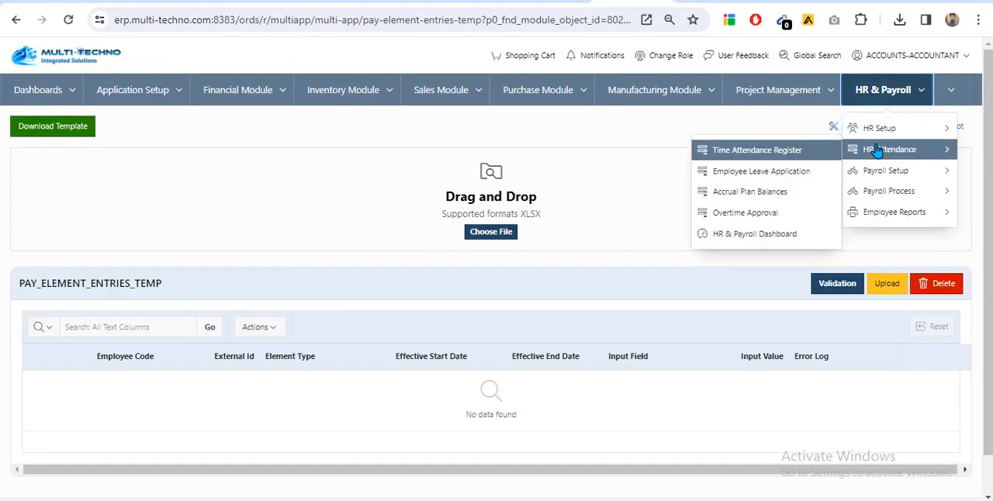
mouse_move(889, 190)
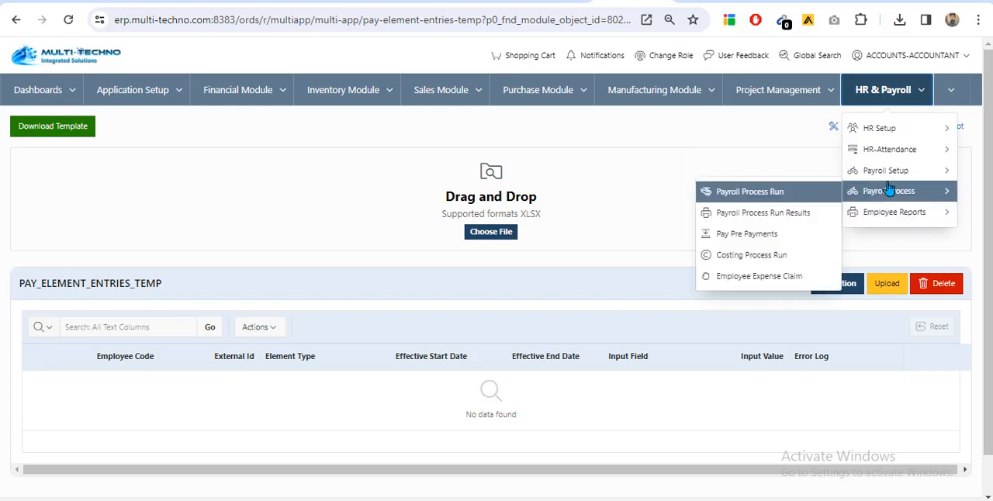
mouse_move(896, 165)
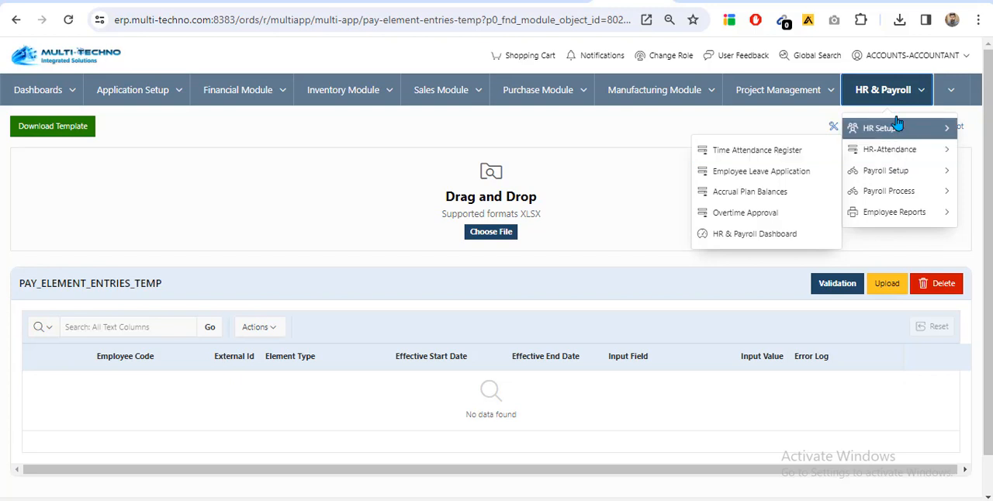
Sign out of the ACCOUNTS user and sign in as ADMIN using the saved account password
click(941, 56)
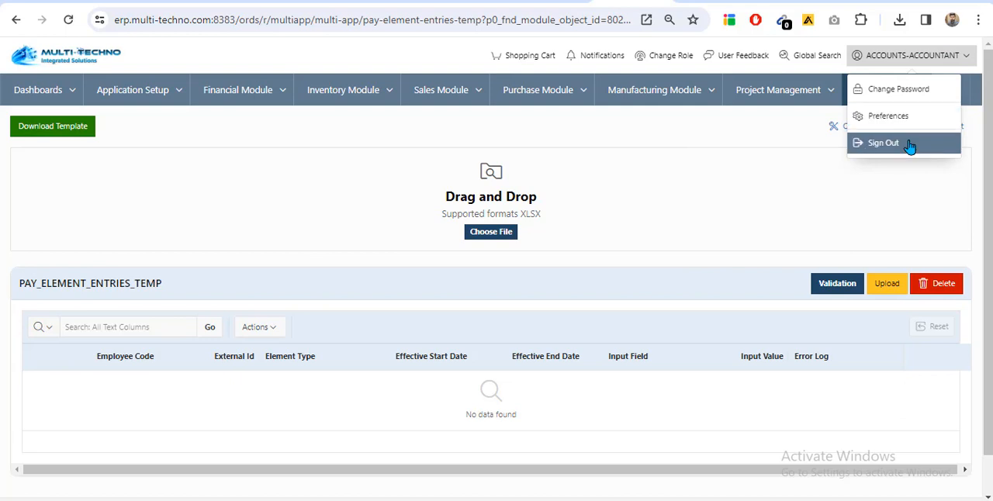
click(906, 142)
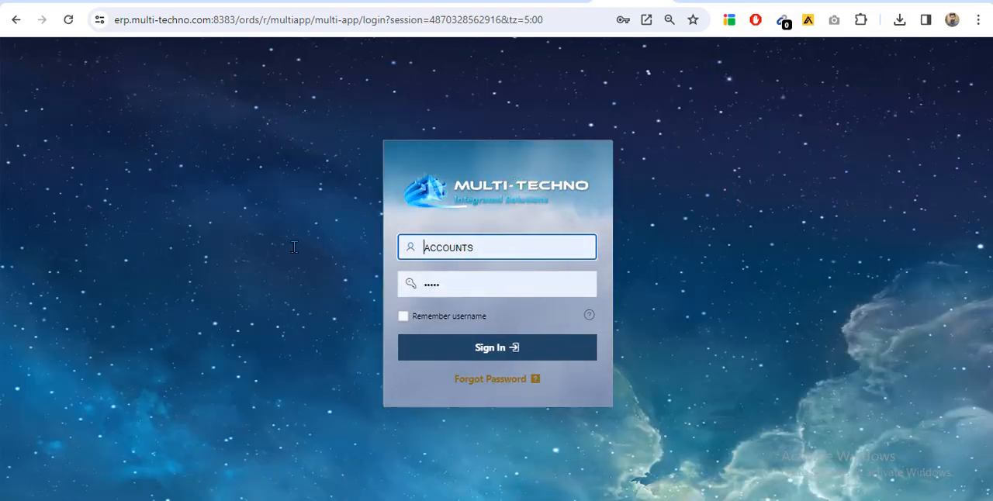
click(481, 248)
drag(481, 250, 374, 251)
text(ADMIN)
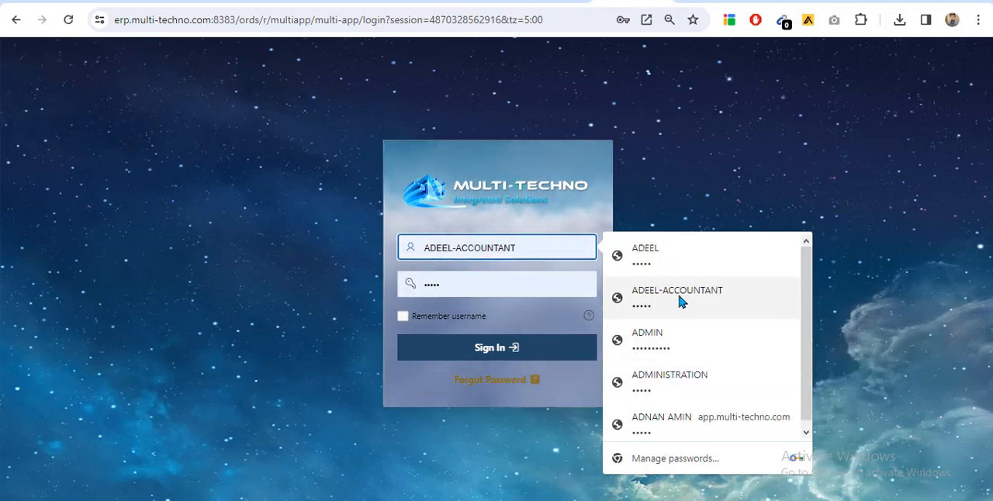
click(659, 338)
click(491, 346)
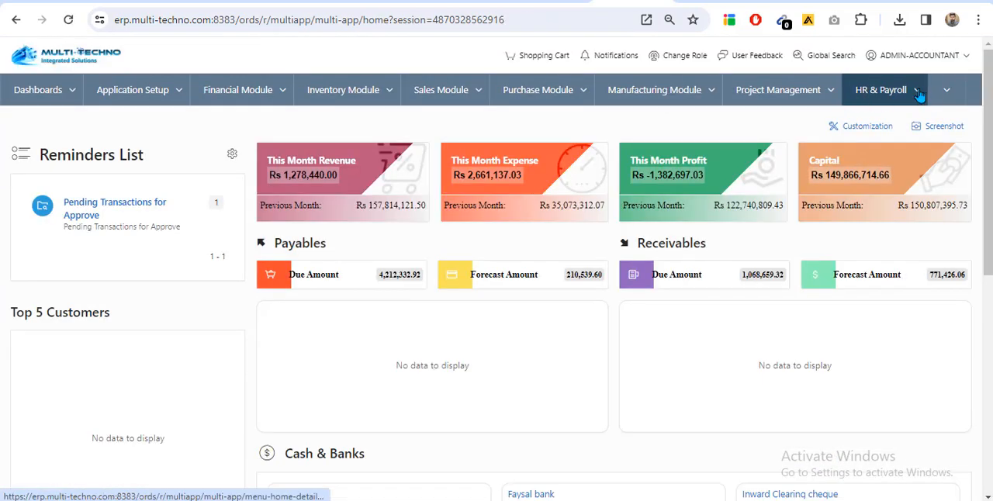
Open Element Types in HR & Payroll's Payroll Setup and look through the pay element types
click(918, 94)
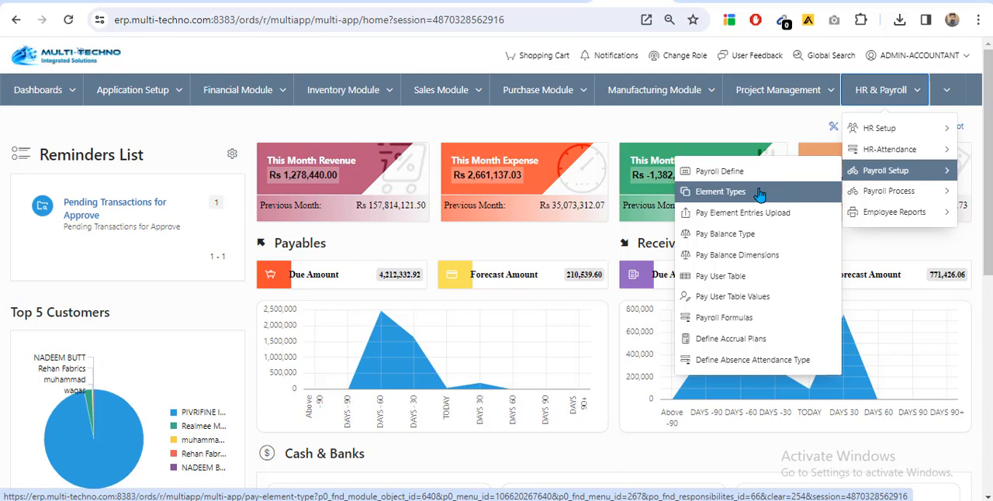
click(760, 194)
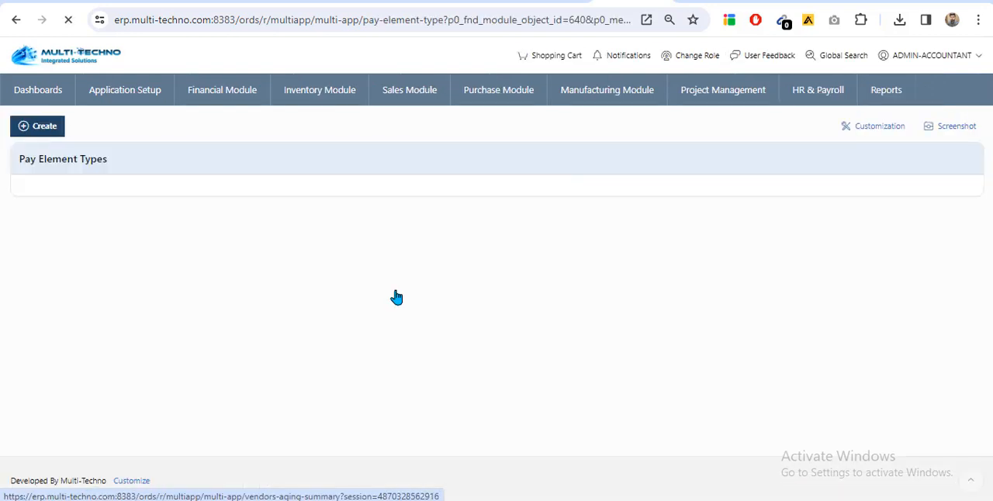
scroll(288, 272, down, 4)
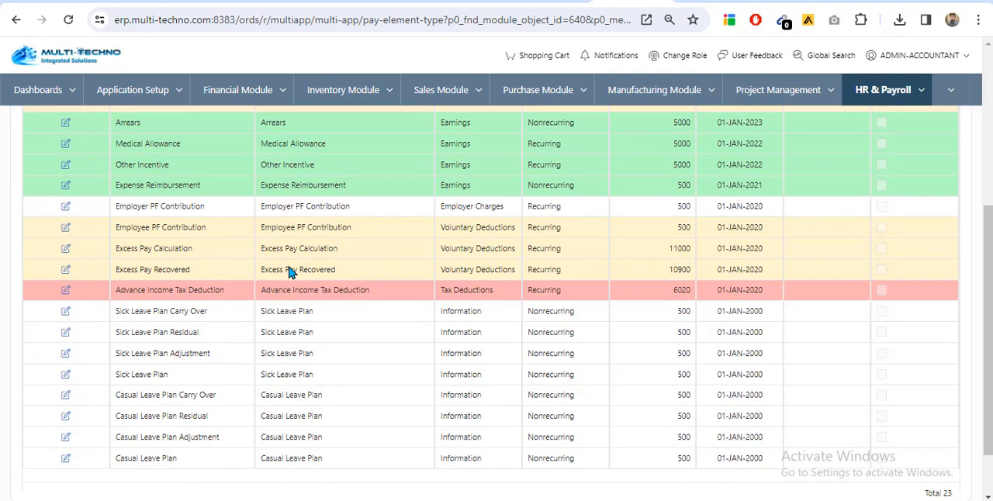
Review the pay element types with their classifications, processing types and priorities, from the allowances down to the leave plans
scroll(288, 272, up, 5)
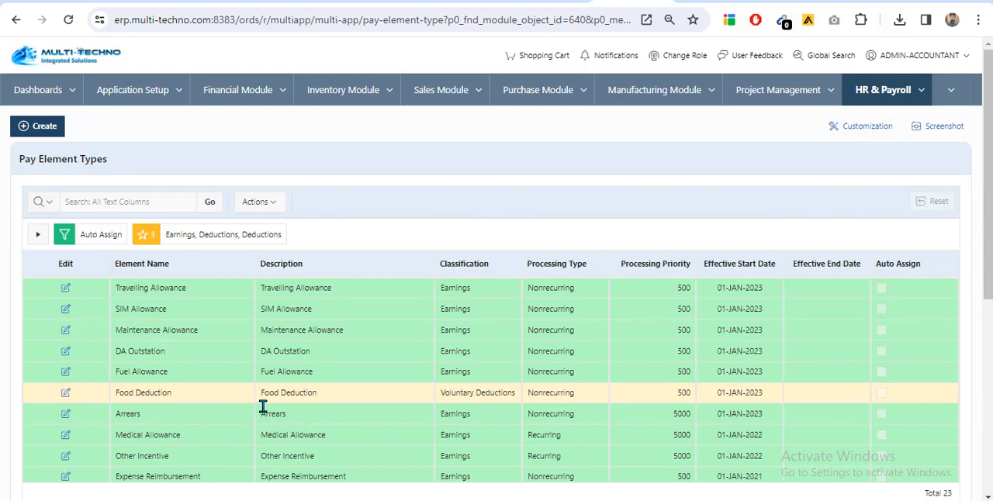
scroll(264, 411, down, 1)
scroll(263, 411, down, 3)
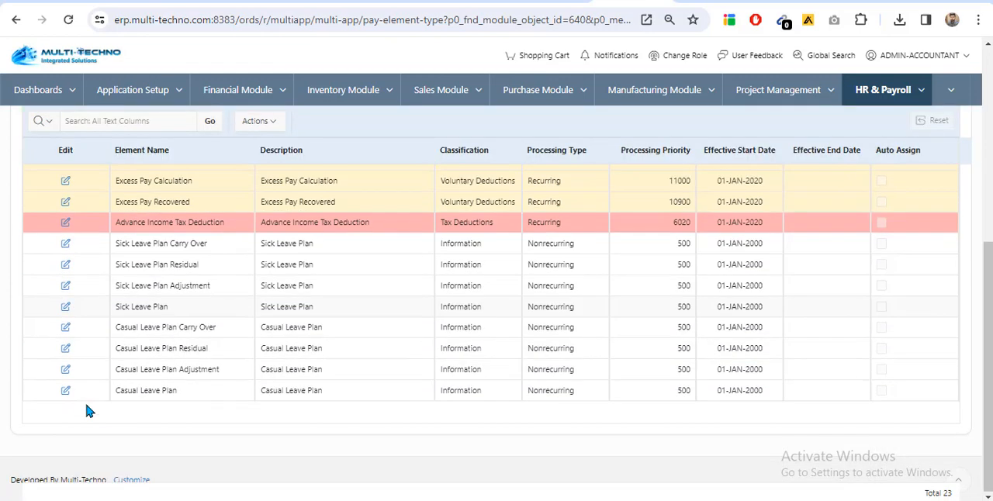
scroll(91, 409, down, 2)
scroll(87, 377, up, 3)
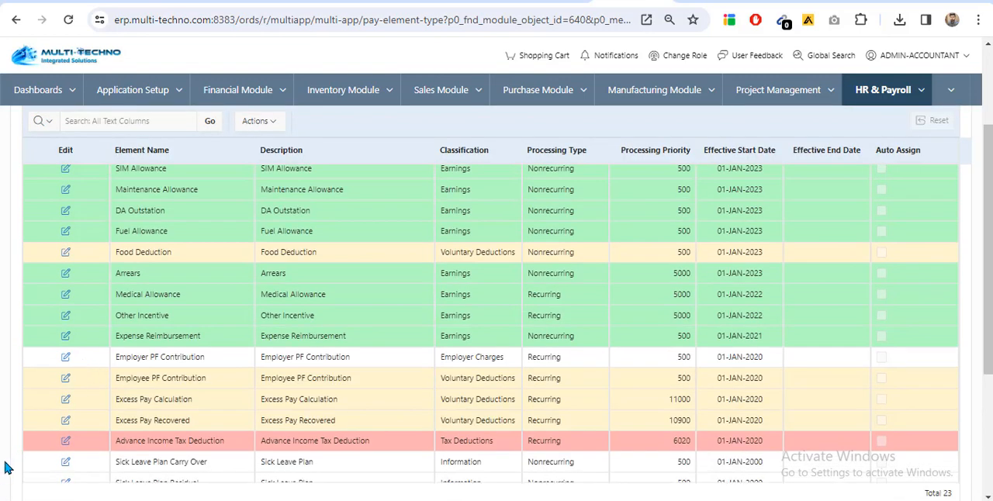
scroll(29, 402, down, 2)
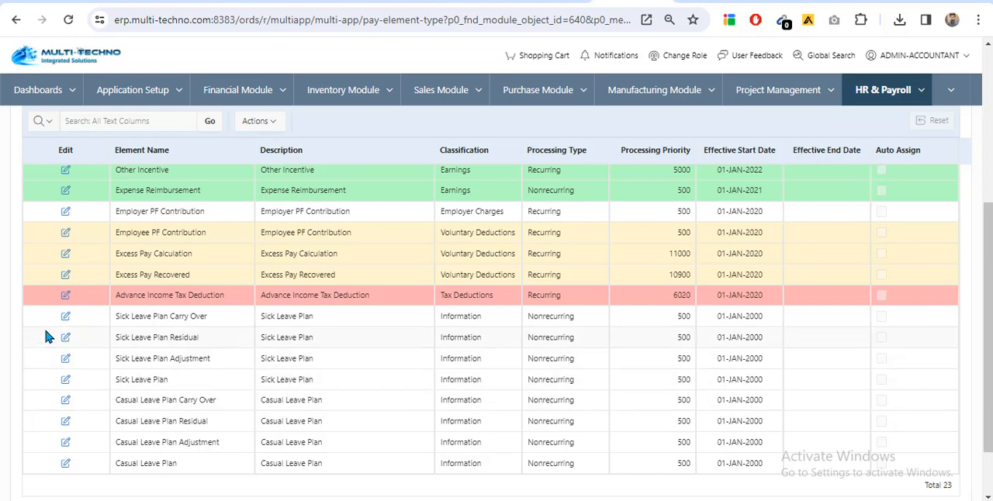
scroll(45, 336, up, 2)
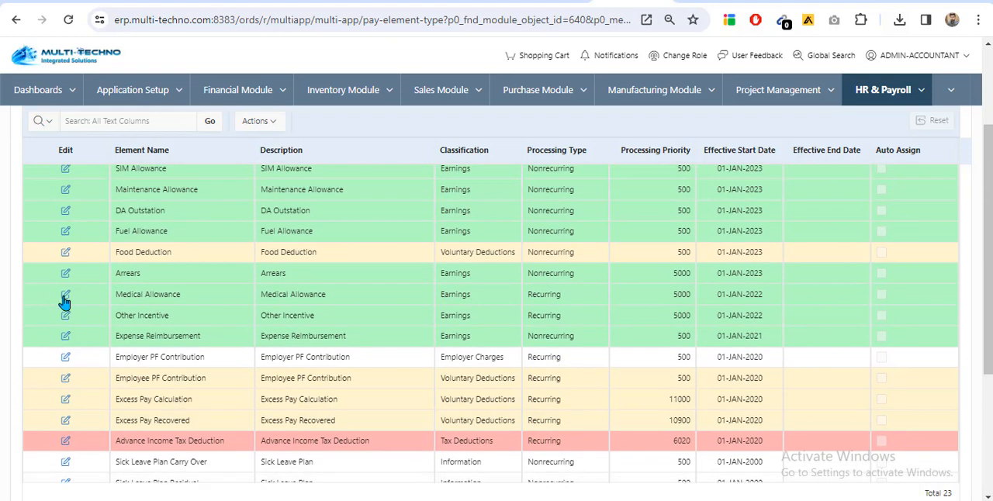
Open the Medical Allowance element, examine its formula, input elements, standard and advanced settings, and return to the element type list
click(67, 298)
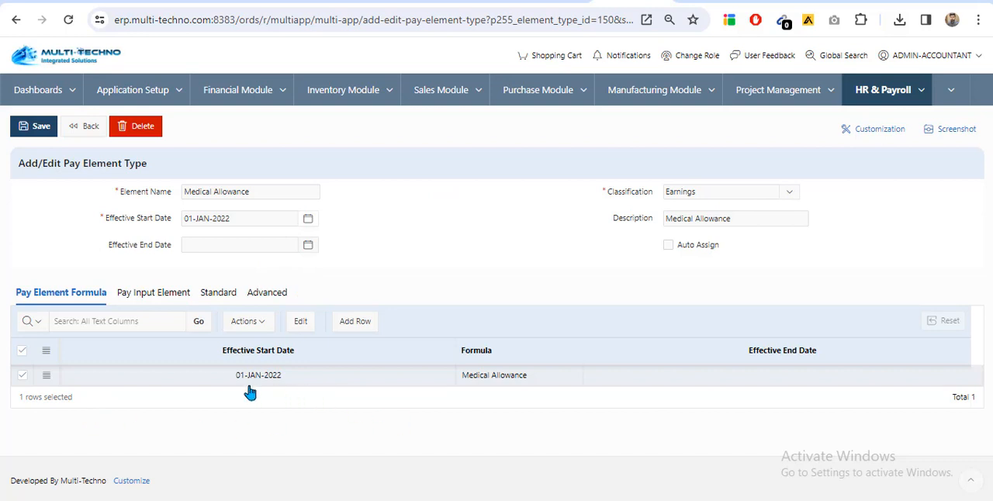
click(128, 293)
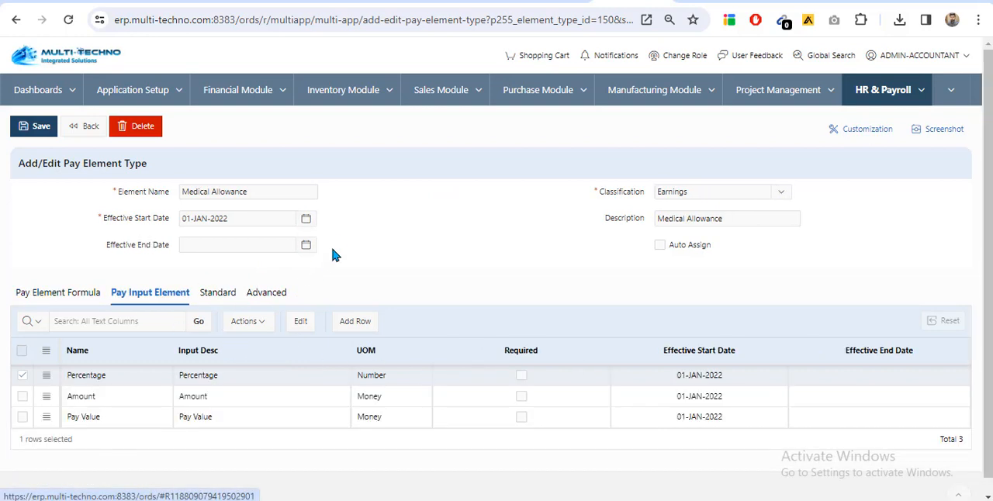
scroll(331, 237, down, 1)
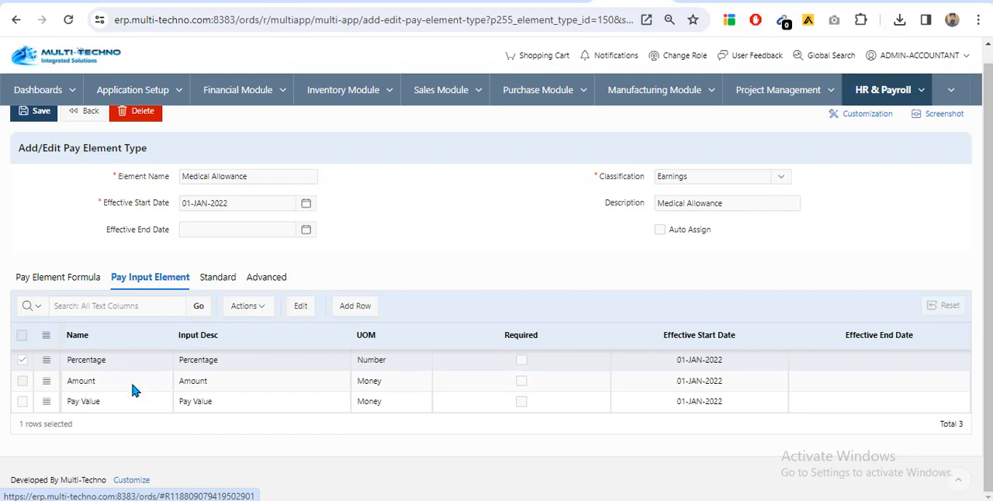
click(218, 279)
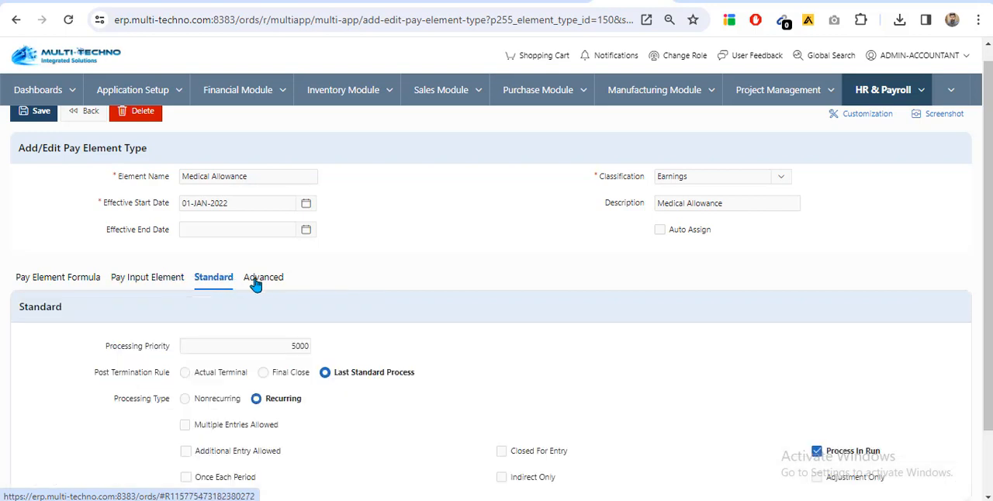
scroll(349, 348, down, 1)
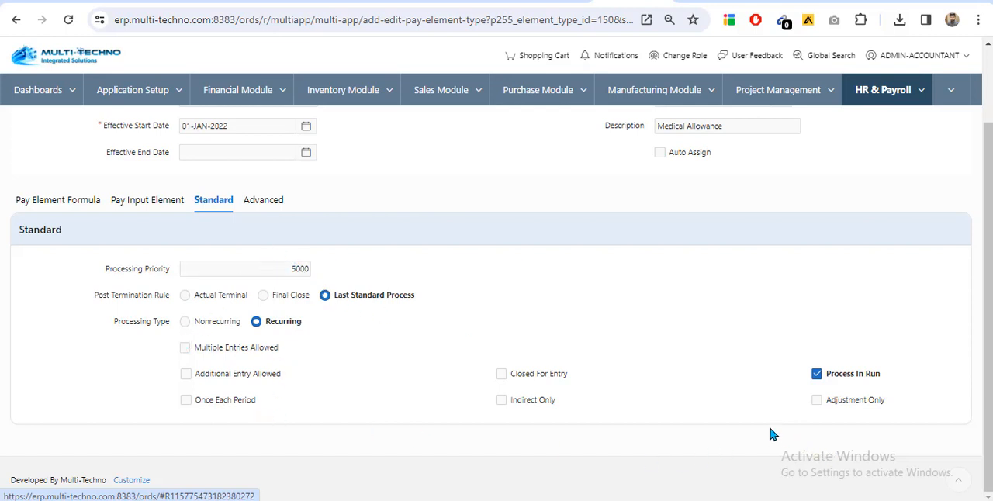
click(263, 200)
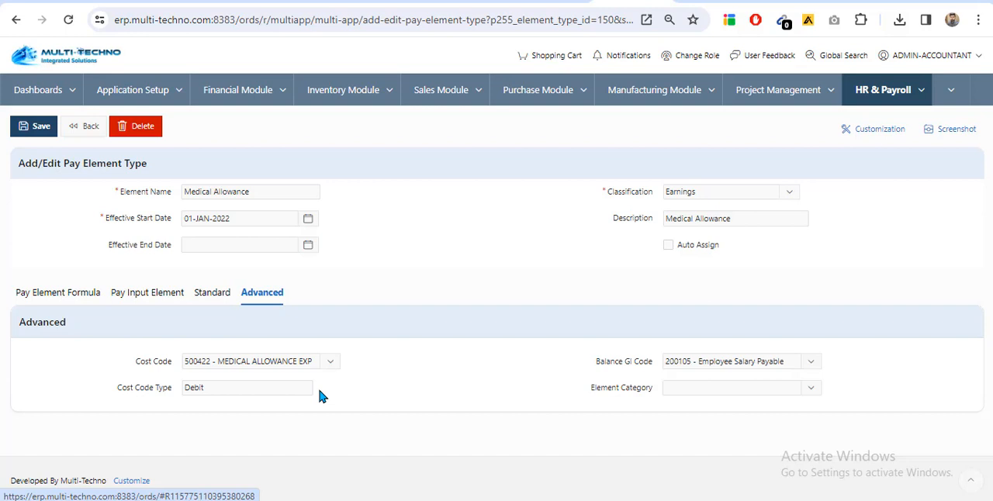
click(81, 129)
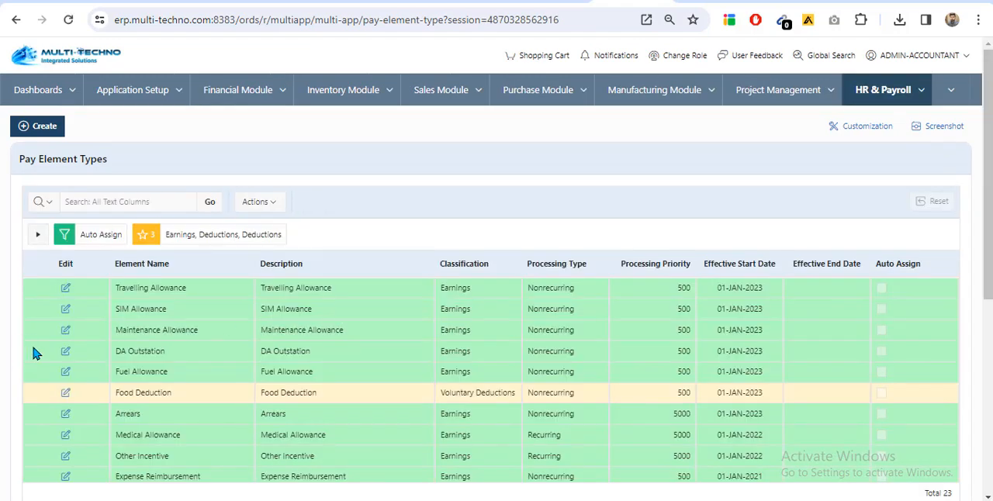
Look through the earnings, deductions, tax and leave plan elements in the list and come back to the allowances
scroll(33, 353, down, 3)
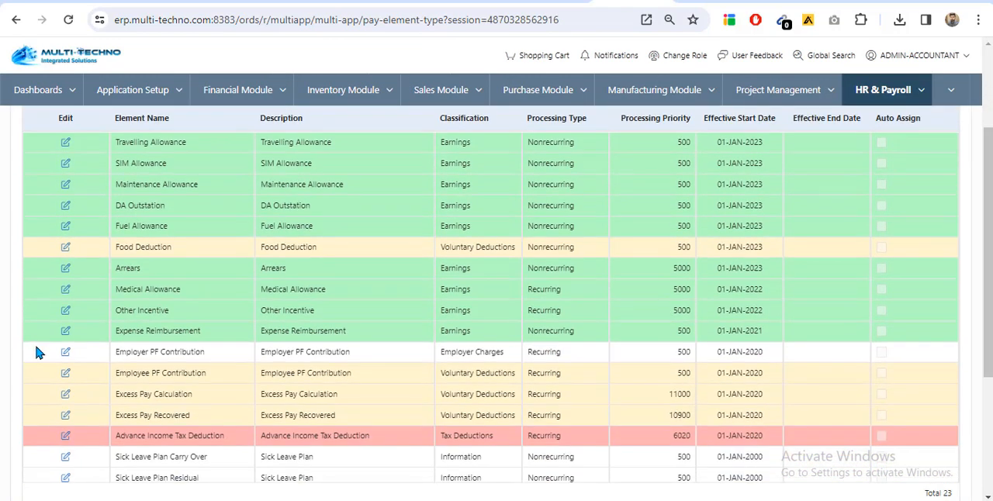
scroll(37, 351, down, 5)
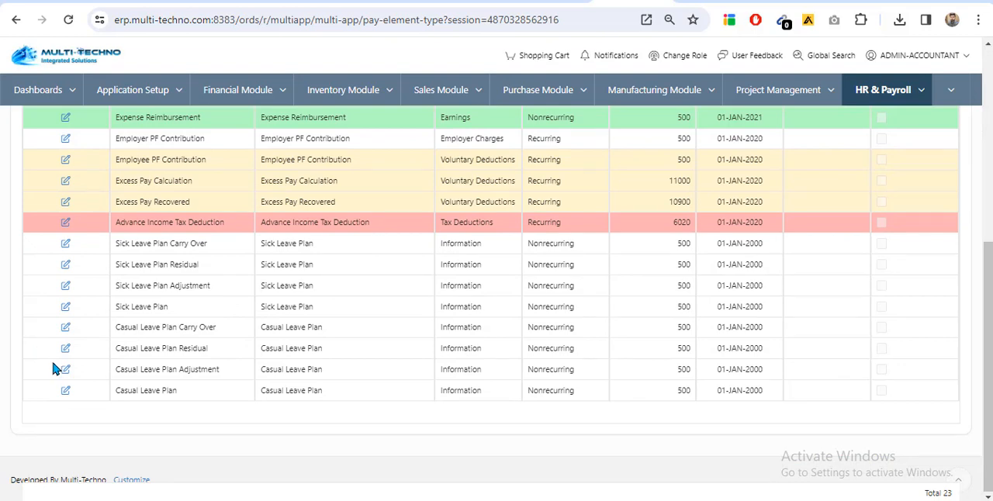
scroll(52, 369, up, 8)
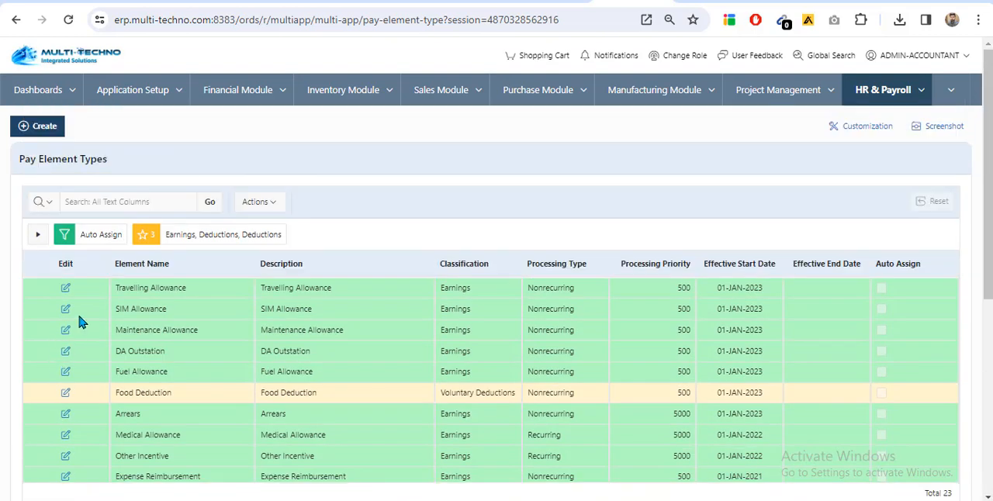
scroll(62, 328, down, 6)
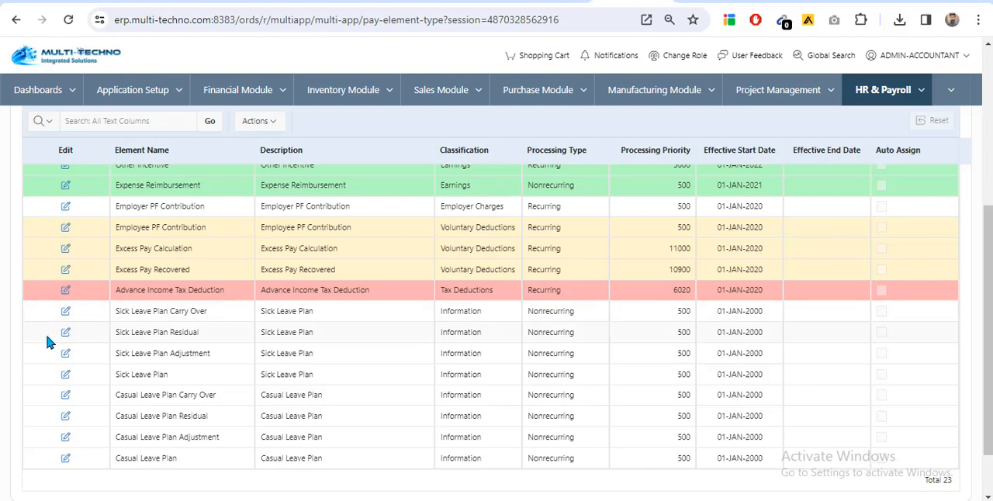
scroll(52, 336, down, 2)
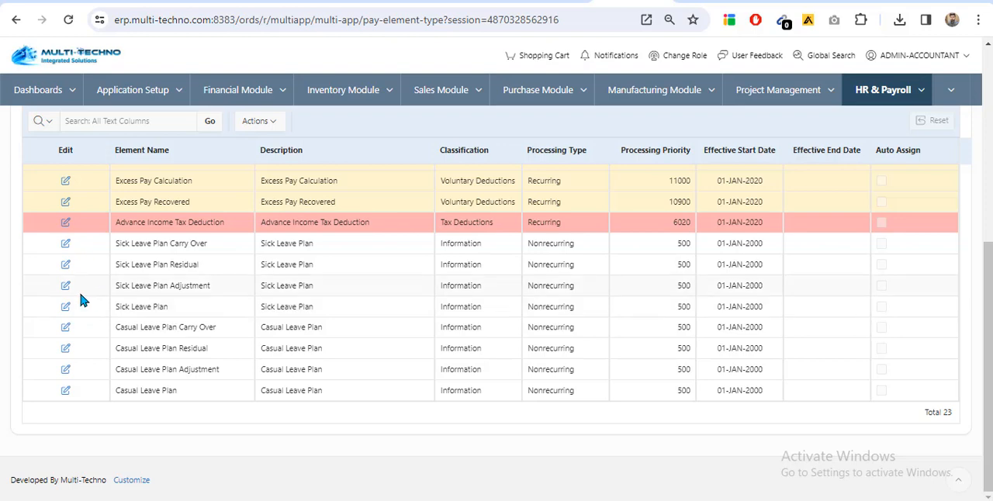
scroll(82, 299, up, 2)
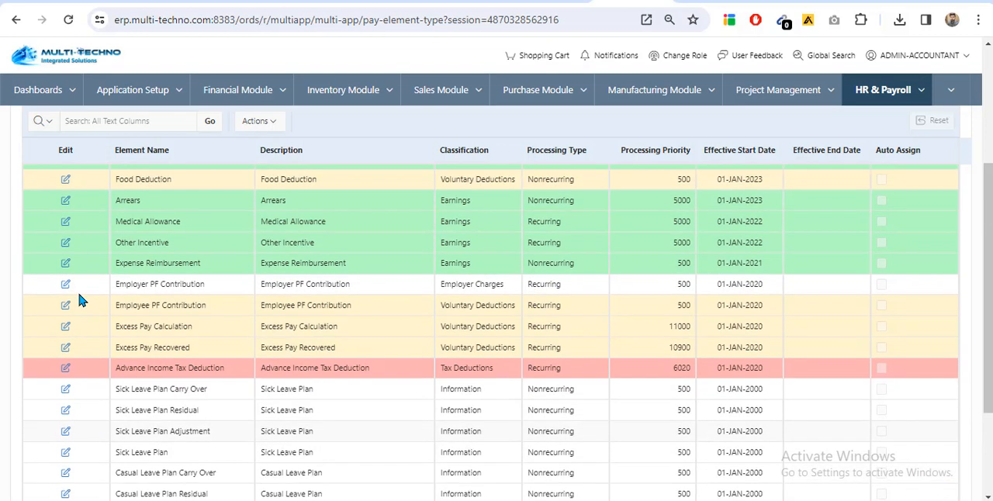
scroll(64, 306, up, 1)
scroll(54, 309, up, 1)
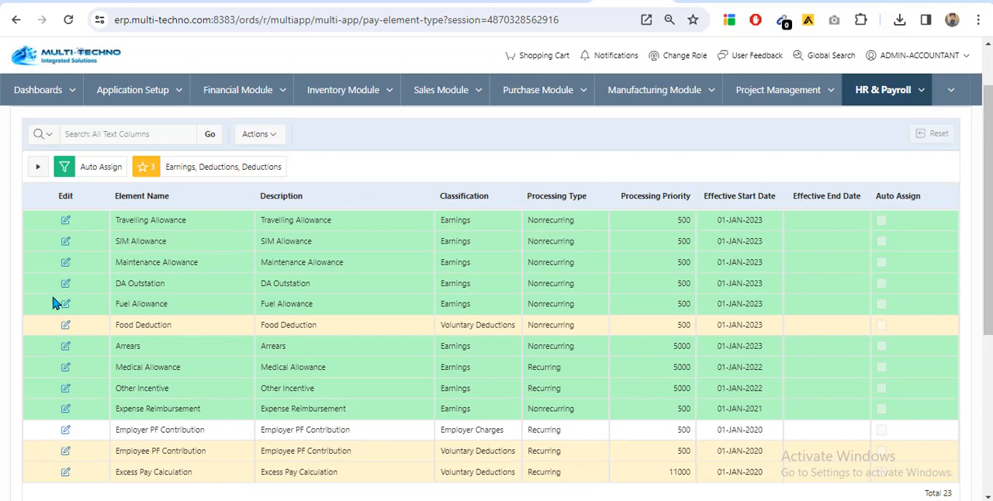
Open the Fuel Allowance element, check its advanced cost codes, input elements and standard processing settings, and return to the list
click(66, 306)
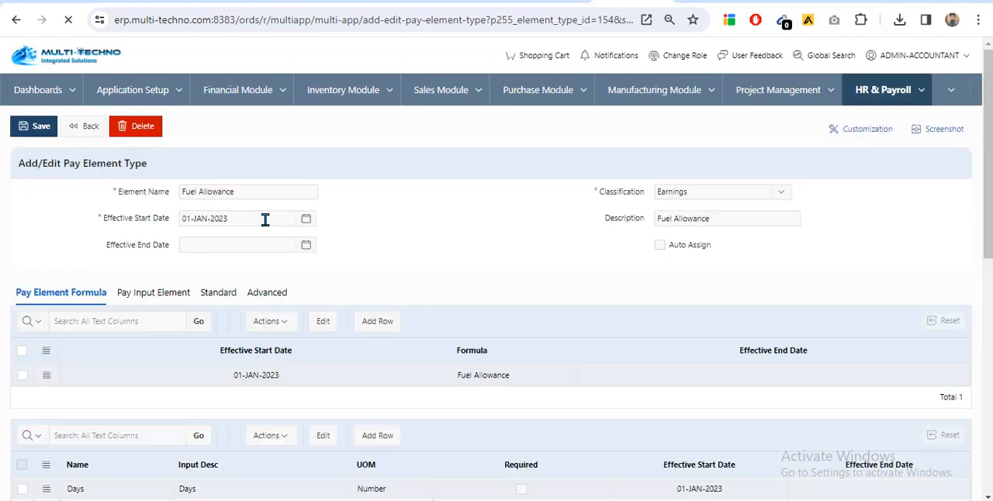
click(271, 287)
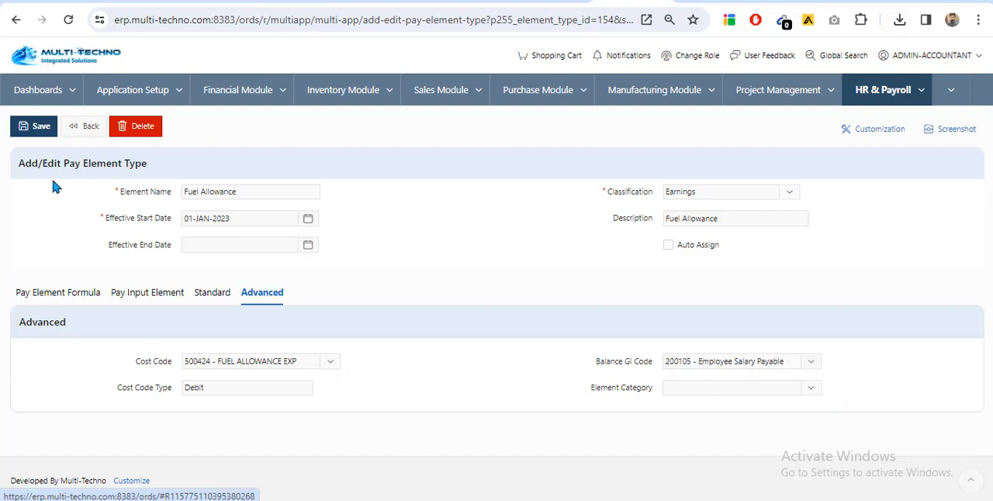
click(138, 289)
click(216, 292)
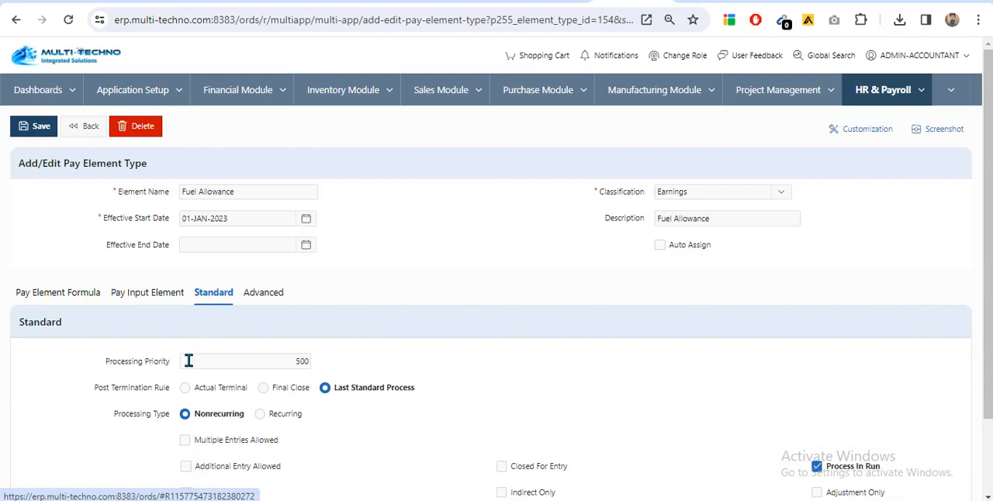
scroll(188, 357, down, 1)
scroll(88, 184, up, 1)
click(83, 127)
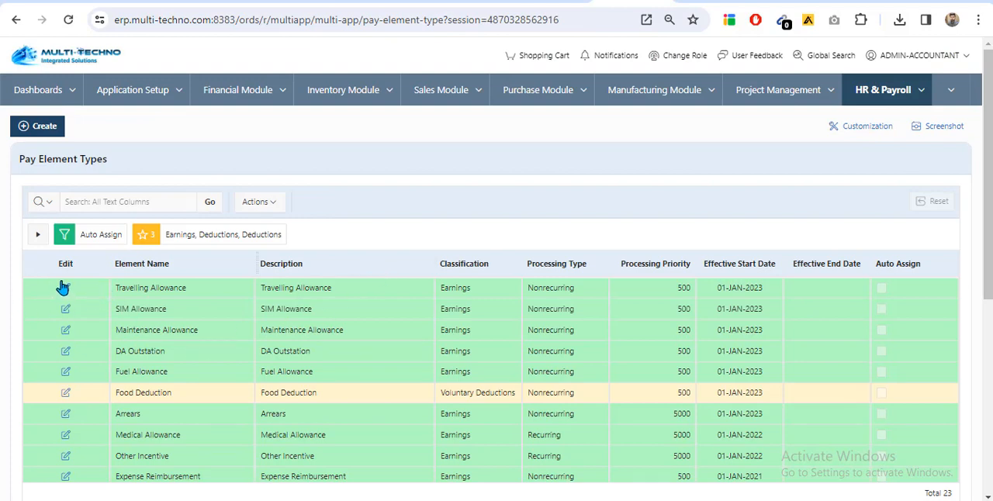
Open the Advance Income Tax Deduction element, check its standard processing settings and advanced cost codes, and return to the list
click(63, 289)
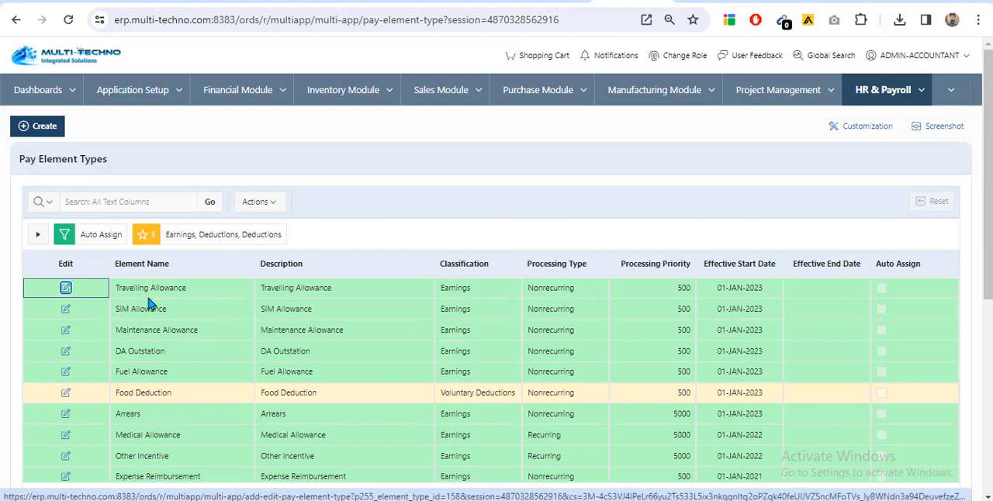
scroll(150, 301, down, 3)
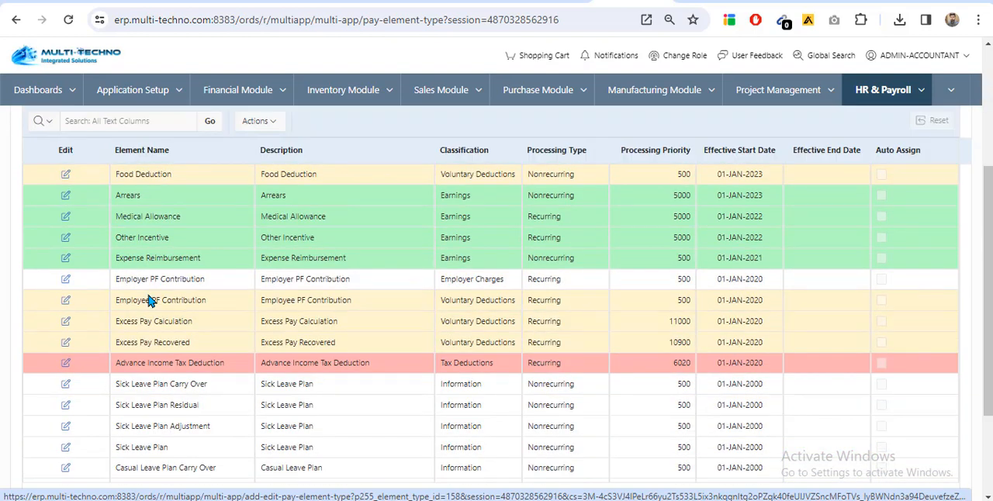
click(65, 364)
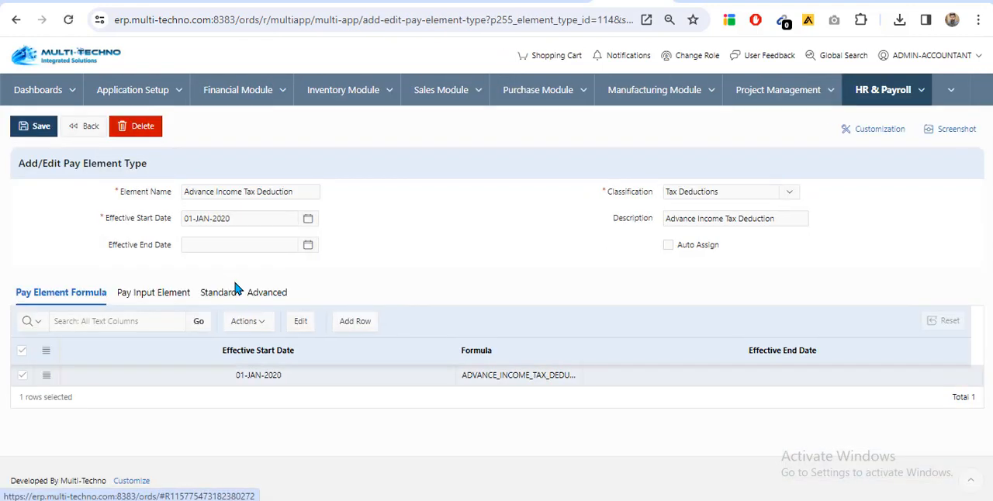
click(228, 293)
scroll(272, 316, down, 1)
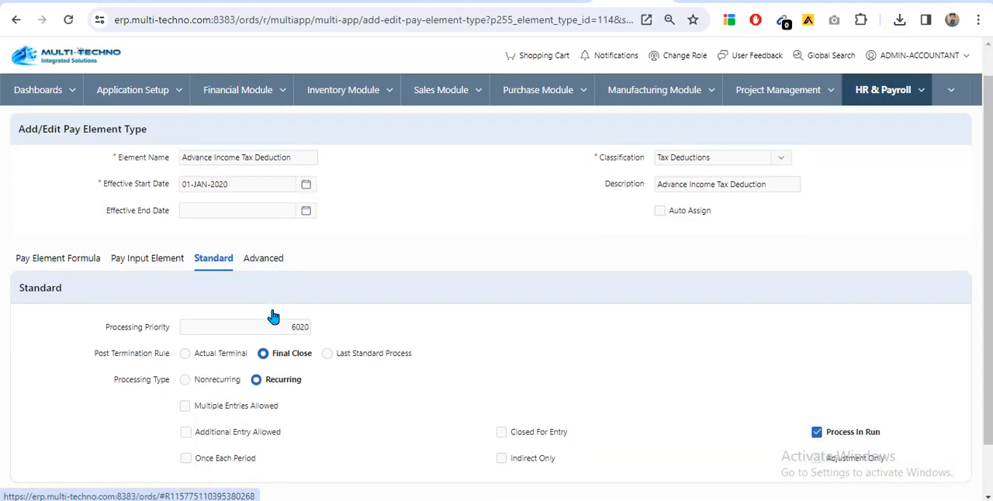
scroll(263, 298, up, 1)
click(267, 288)
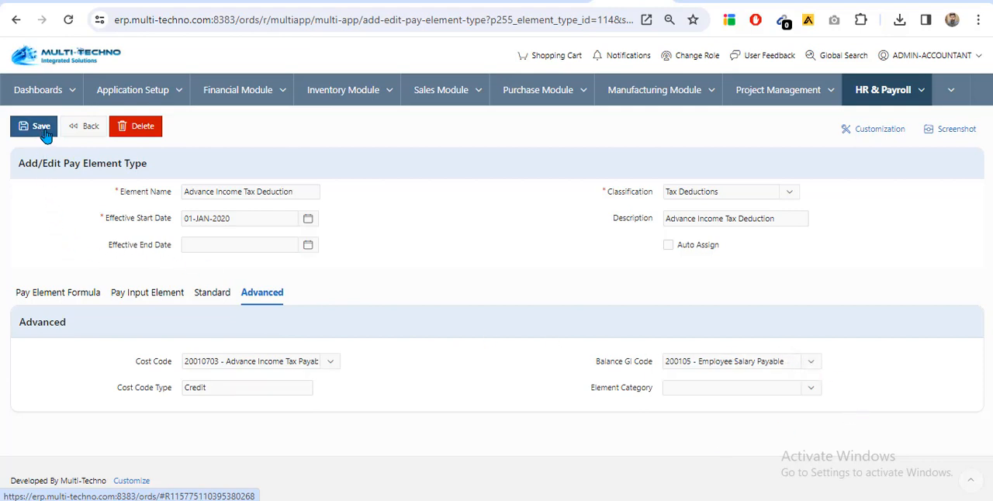
click(86, 125)
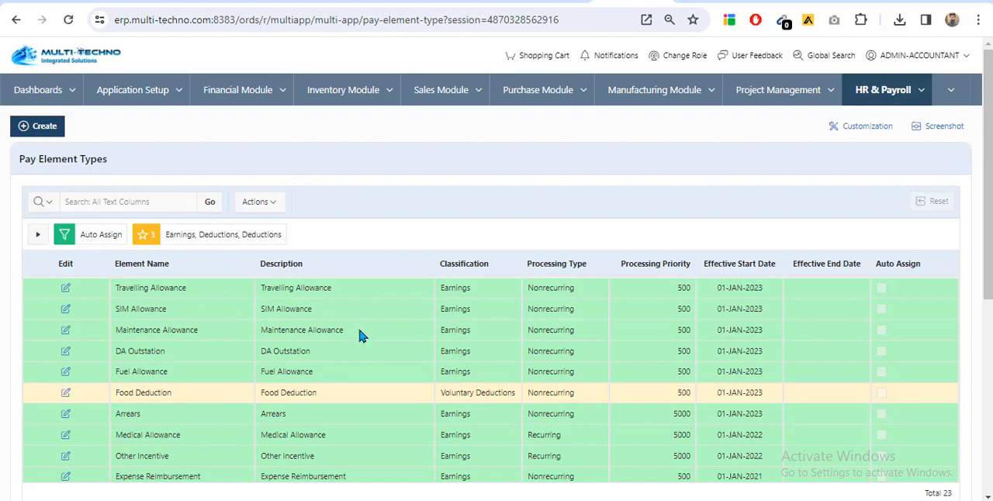
Go to Pay Element Entries Upload in HR & Payroll's Payroll Setup
scroll(336, 343, down, 5)
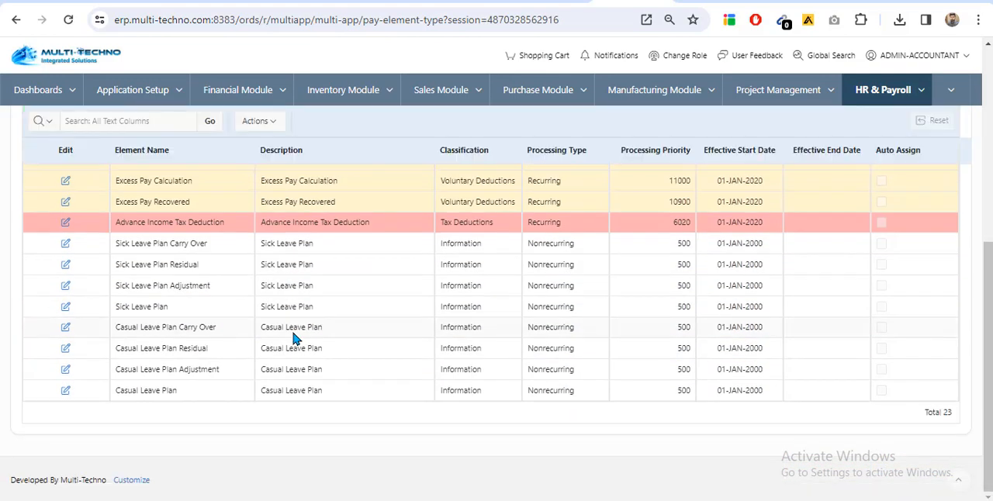
scroll(295, 338, up, 5)
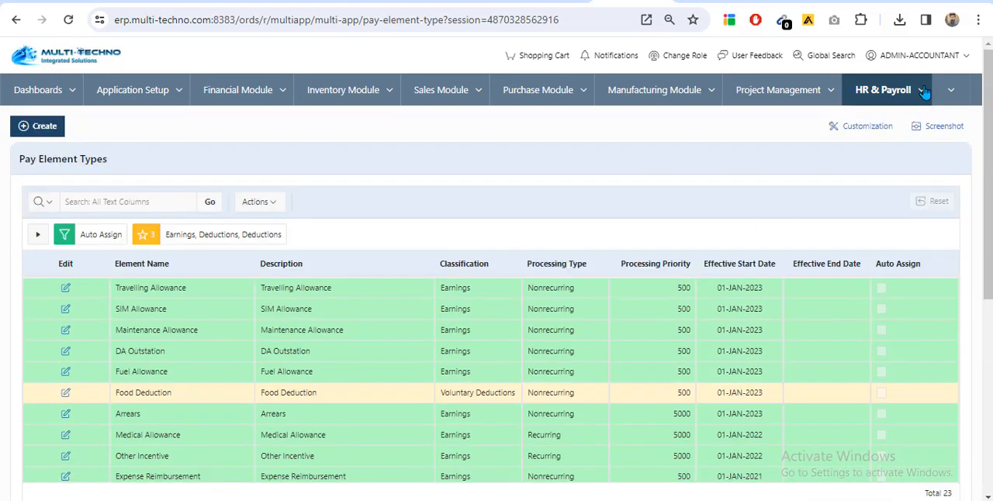
click(922, 91)
mouse_move(873, 174)
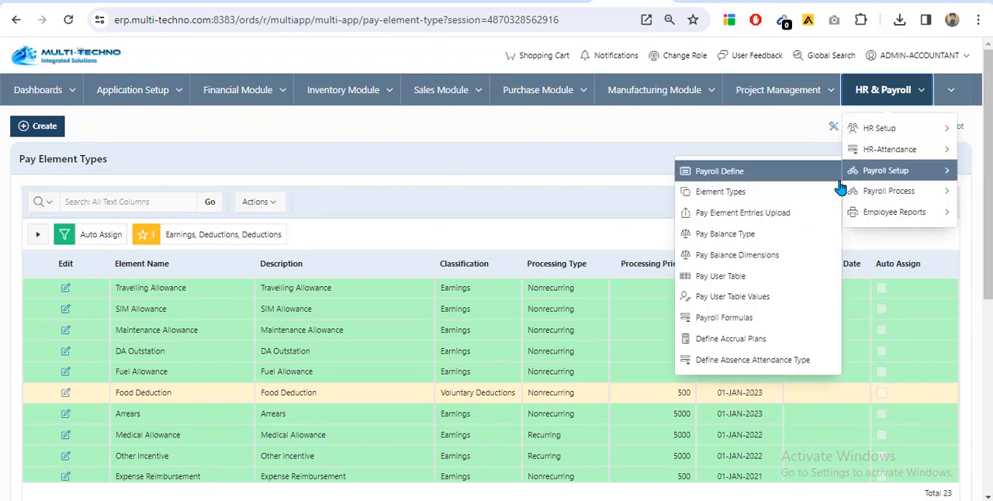
click(790, 217)
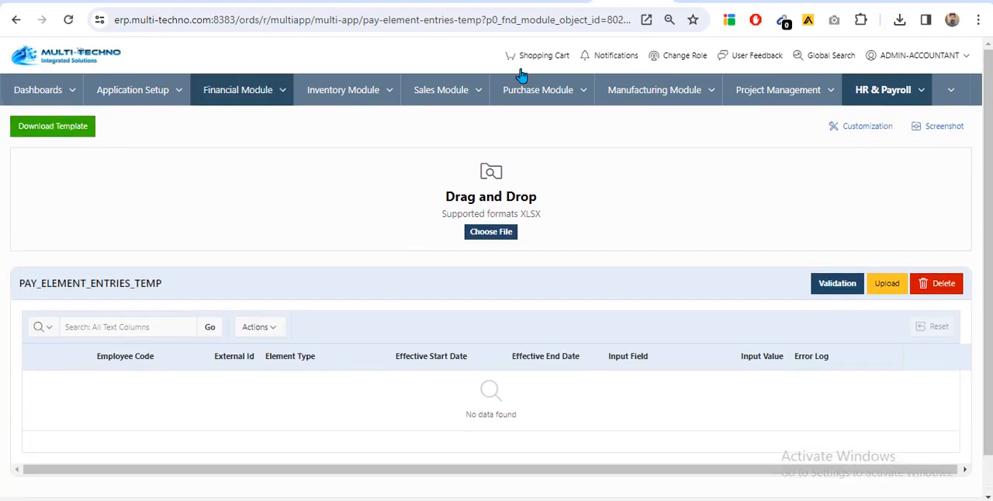
Open the already downloaded pay element entries template in Excel, examine its columns and sample row, and close it
click(900, 21)
click(768, 101)
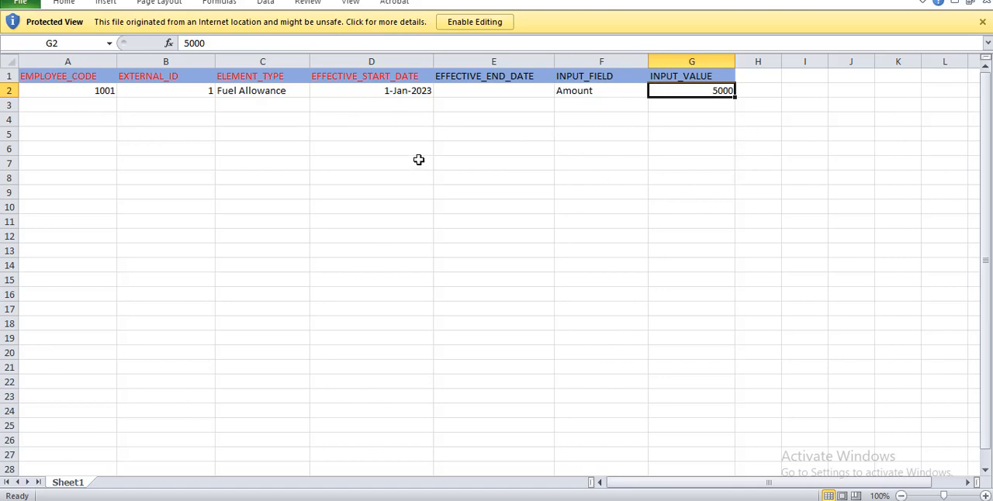
scroll(419, 160, down, 1)
scroll(715, 267, up, 1)
click(982, 1)
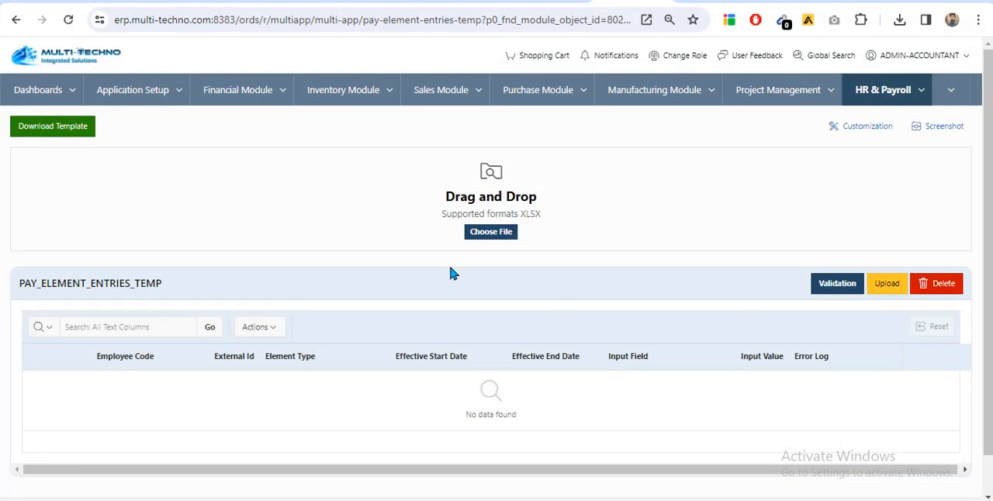
Go to Employee Pay Elements in HR Setup and look through the list of assigned elements
click(922, 92)
mouse_move(905, 134)
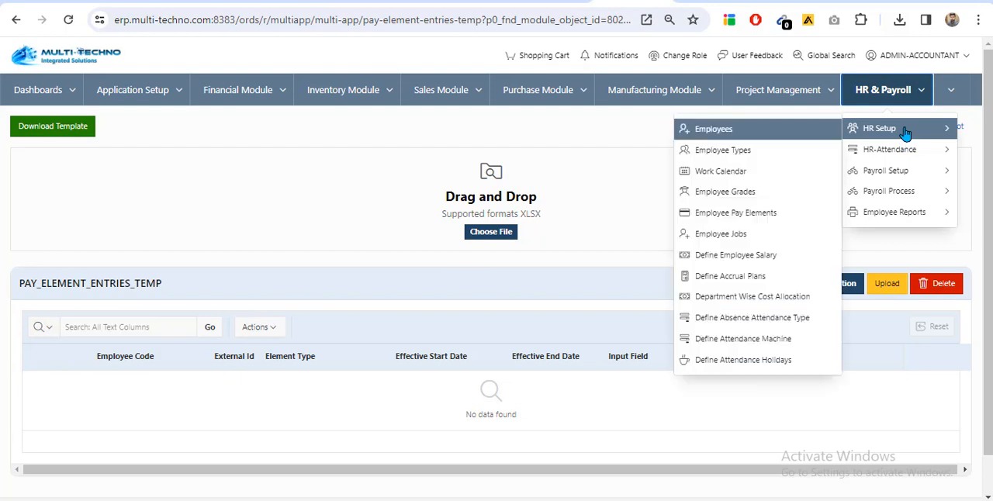
mouse_move(905, 154)
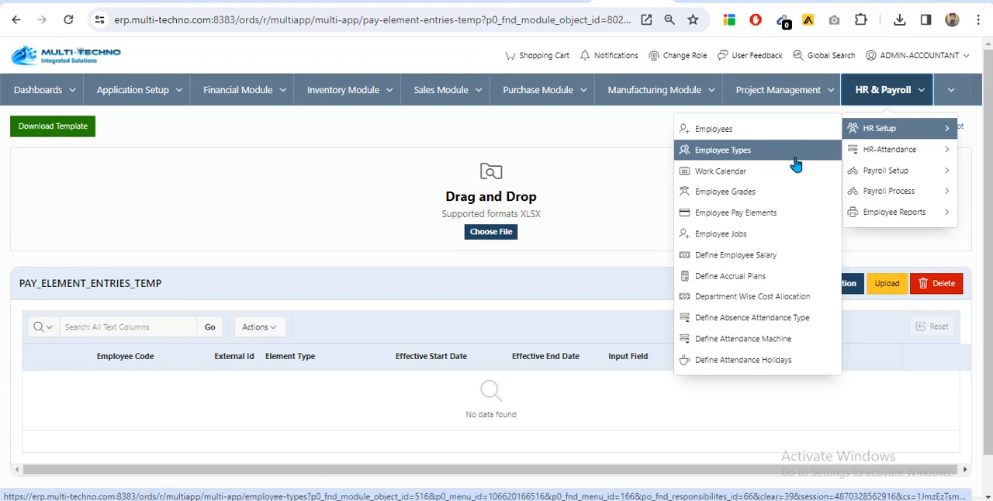
click(772, 214)
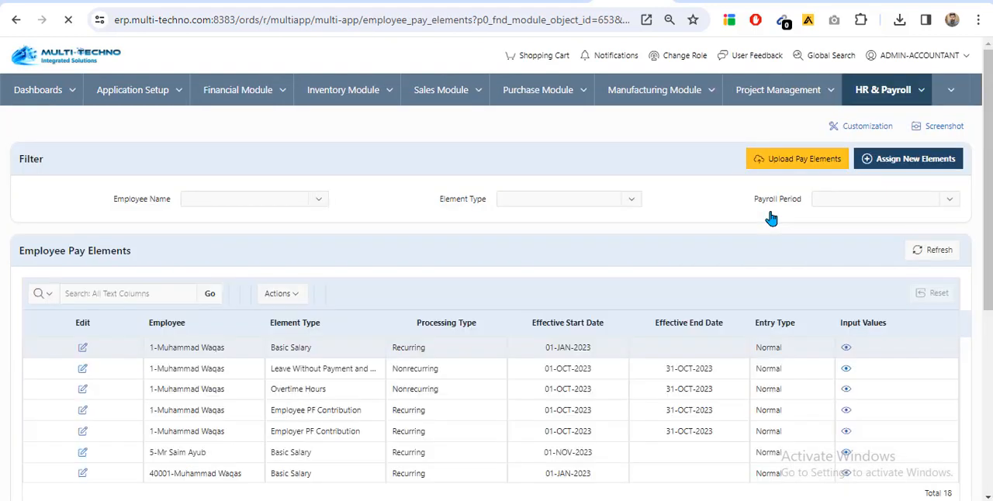
scroll(328, 287, down, 5)
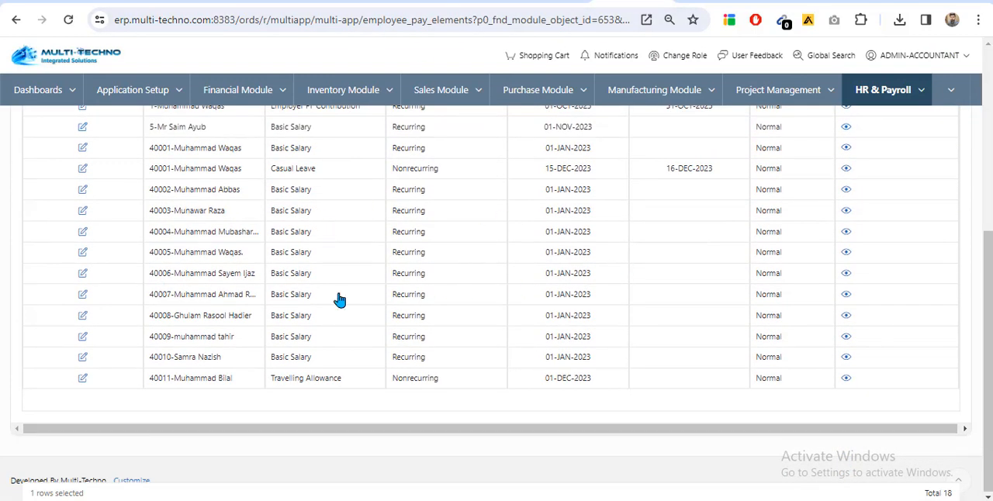
scroll(318, 295, up, 5)
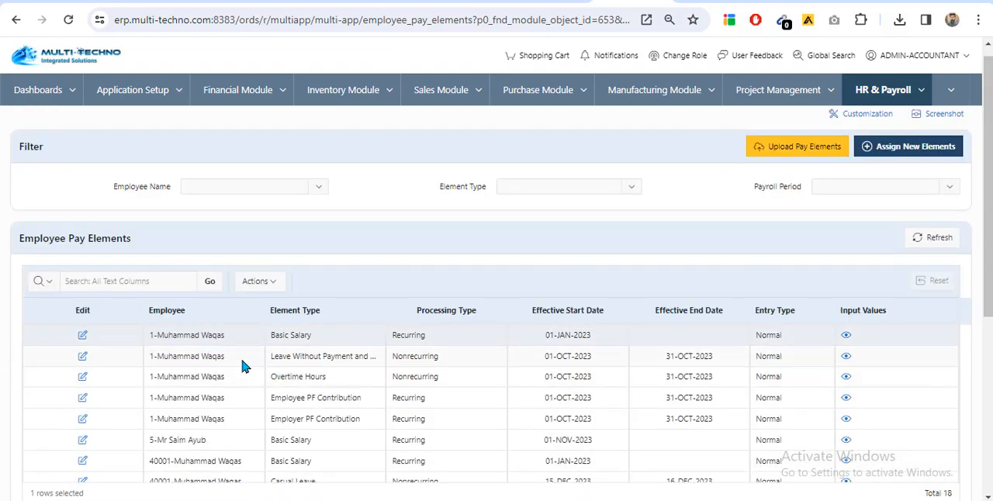
Open the first employee's Basic Salary entry, check its details, and return to the pay elements list
click(83, 334)
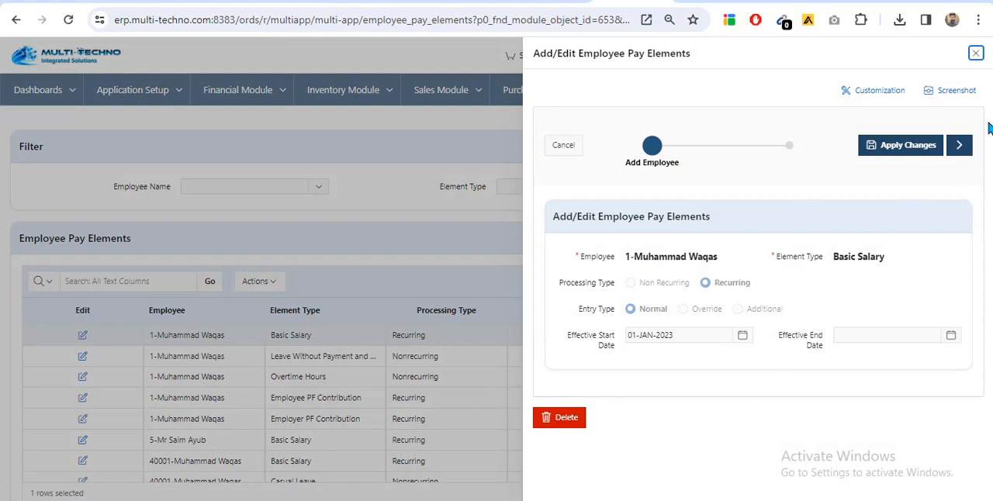
click(976, 55)
scroll(8, 381, down, 1)
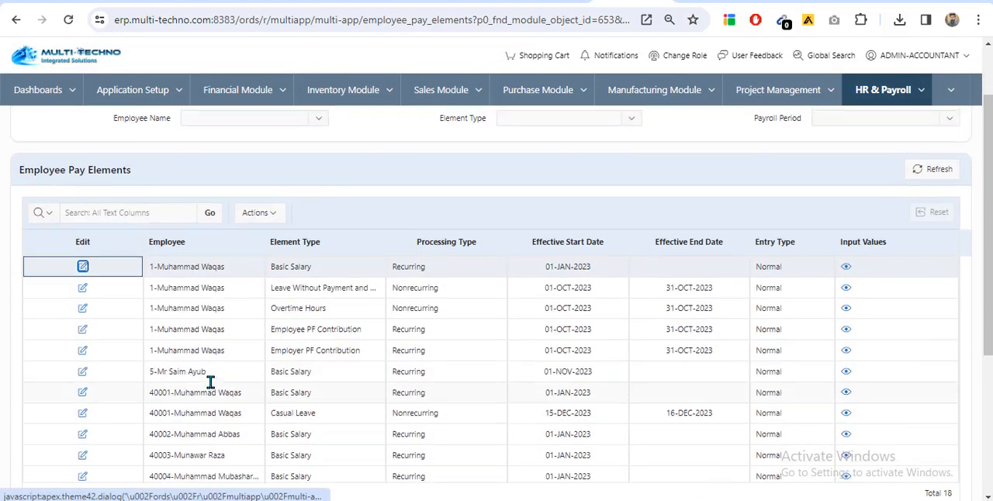
scroll(210, 382, up, 1)
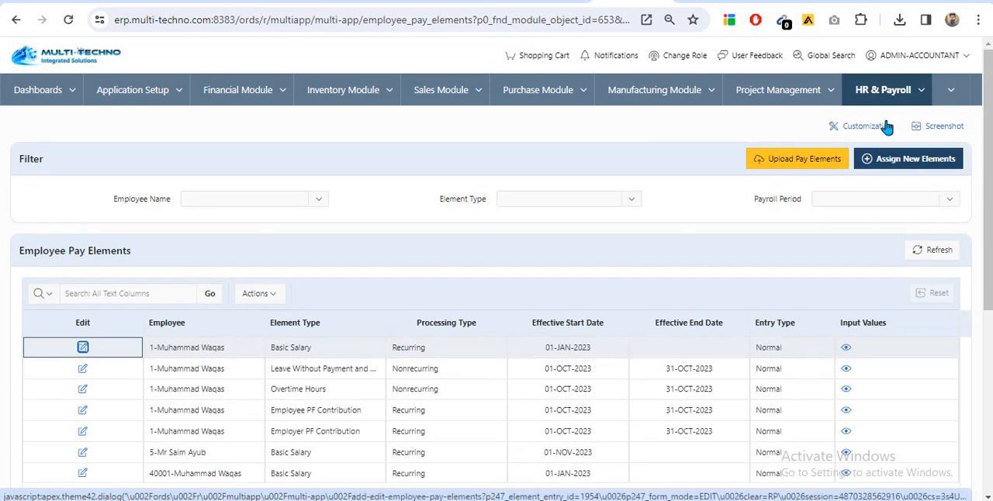
Download the template from the pay elements upload page, open it in Excel to examine its columns, and close it
click(803, 161)
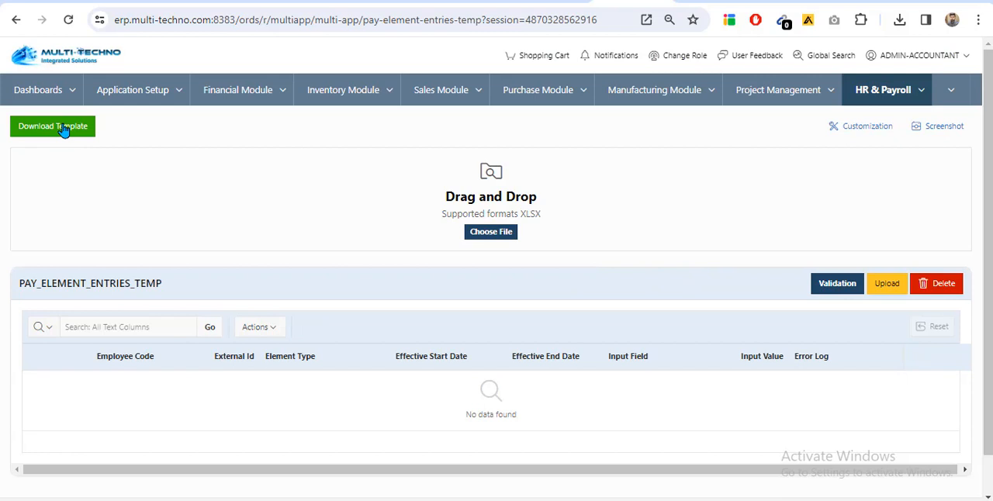
click(64, 131)
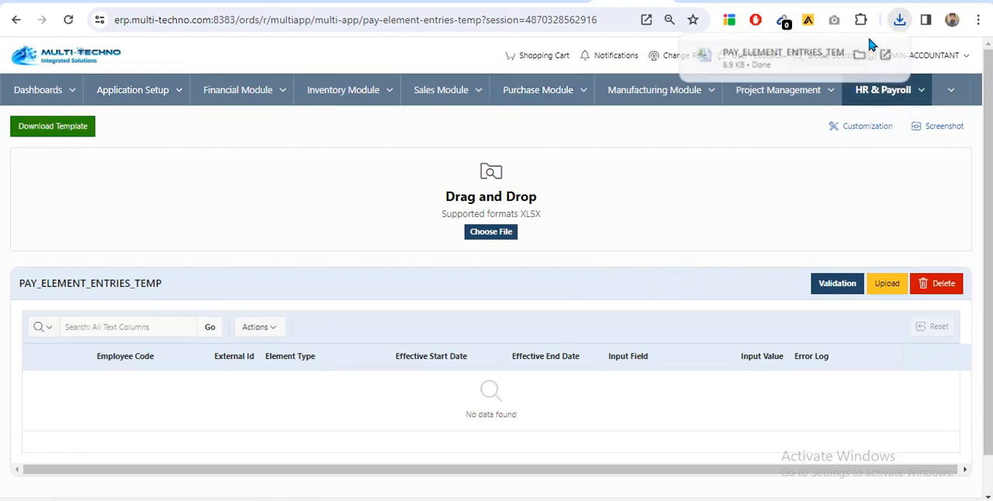
click(774, 58)
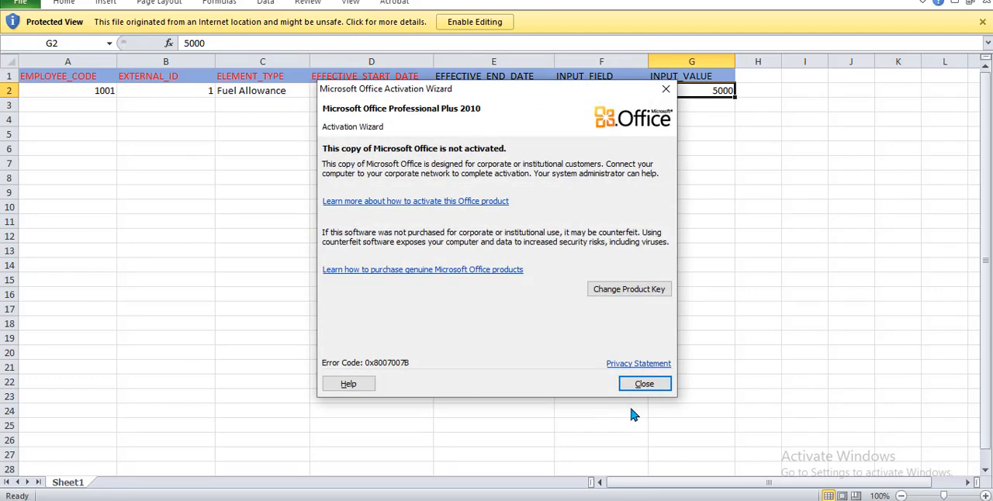
click(645, 385)
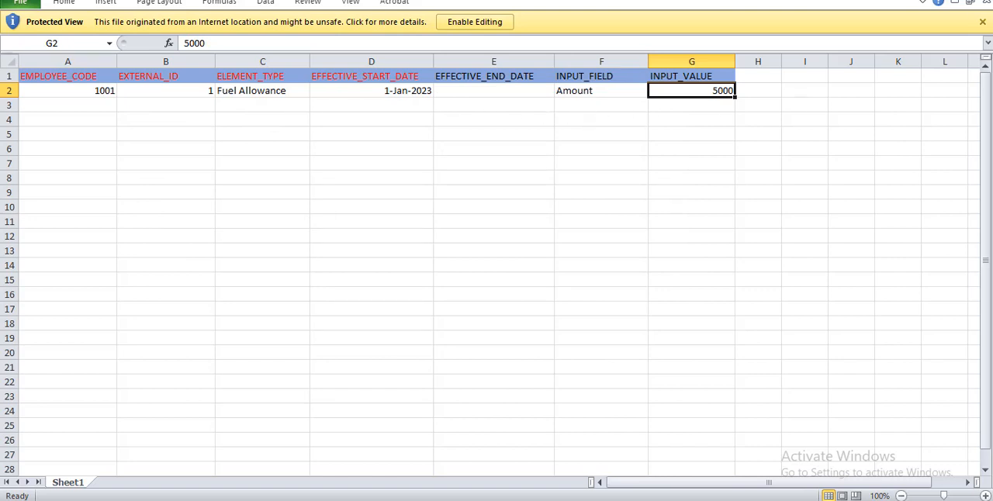
click(980, 1)
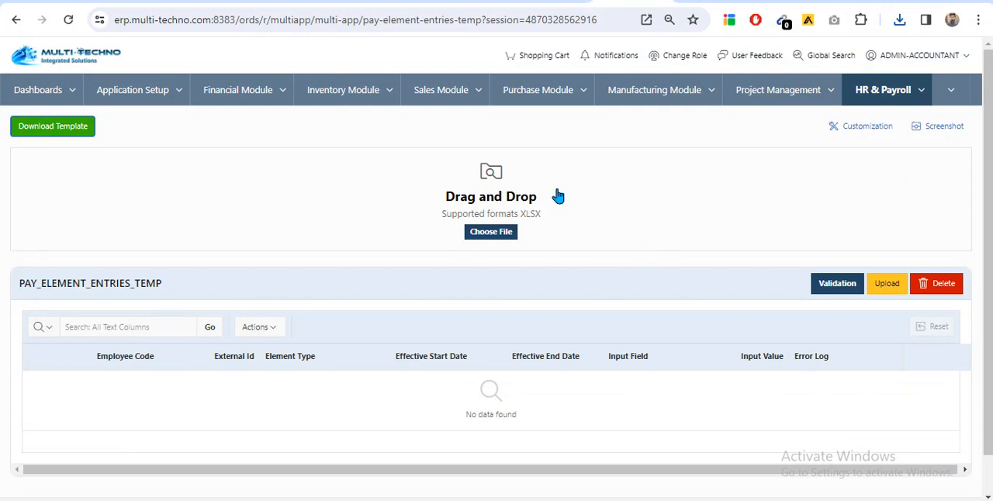
Go to Employee Types in HR Setup and auto-assign the pay elements to all employees
click(923, 91)
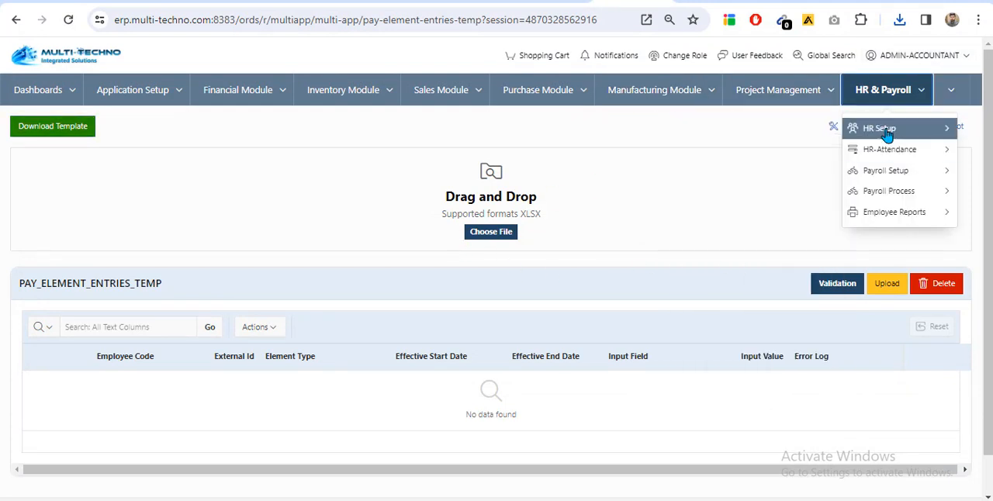
click(762, 151)
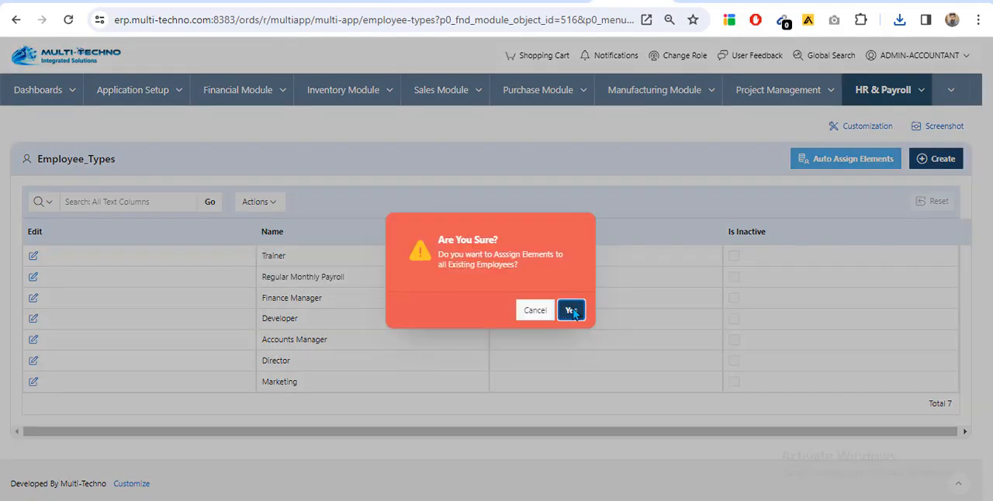
click(571, 310)
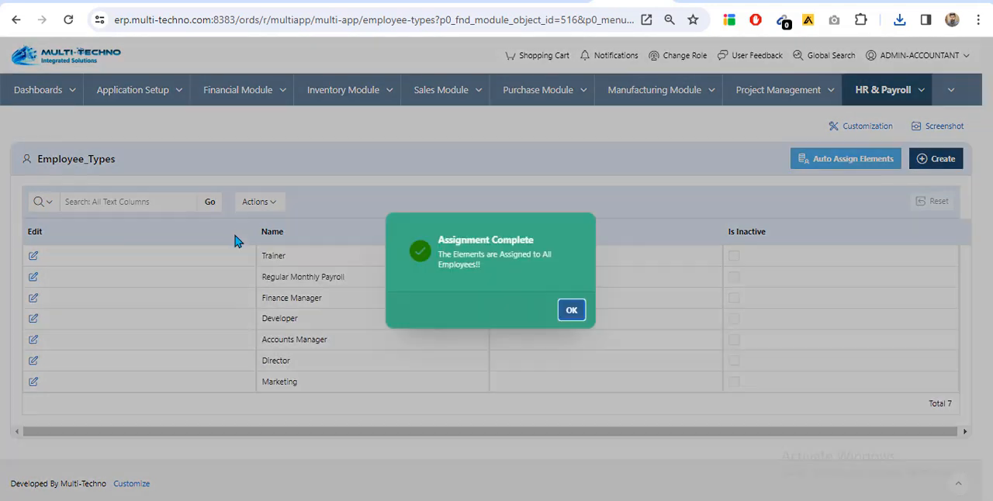
Return to Employee Pay Elements in HR Setup and review the list of assigned elements
click(914, 93)
click(897, 150)
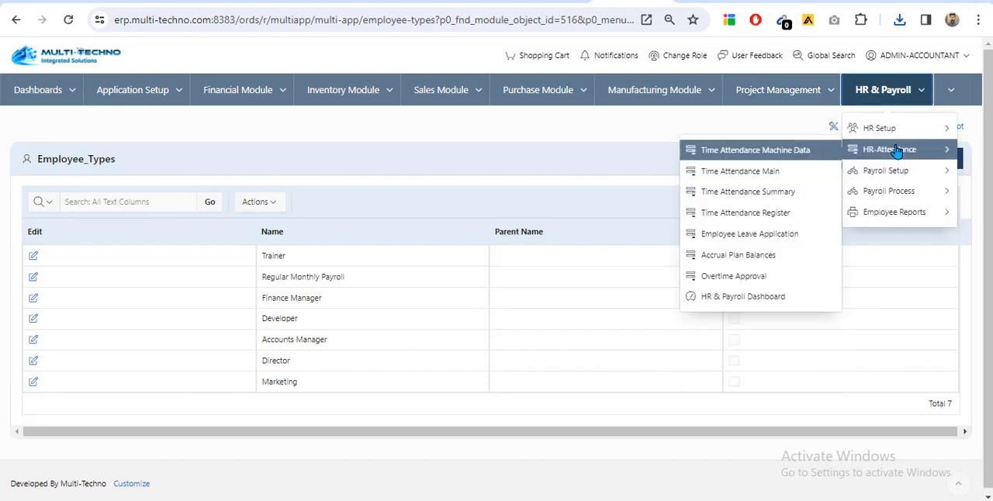
mouse_move(881, 129)
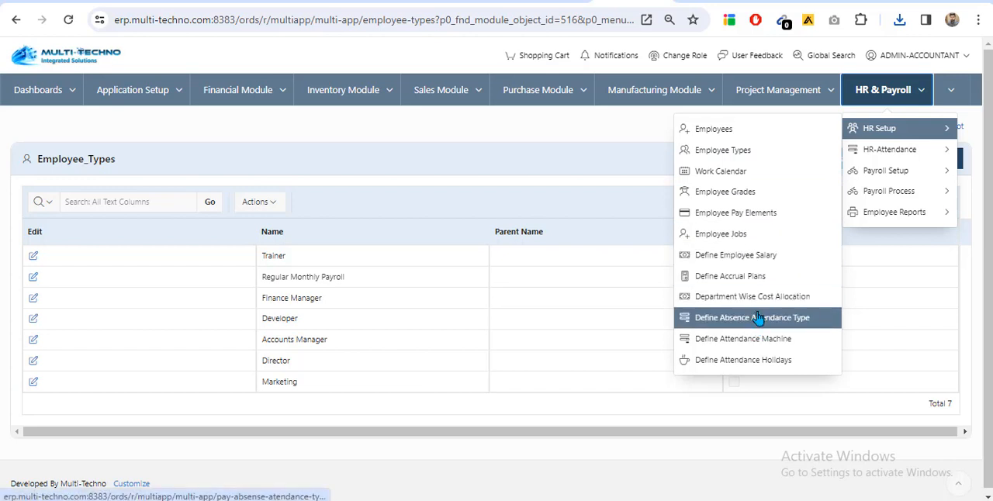
click(752, 214)
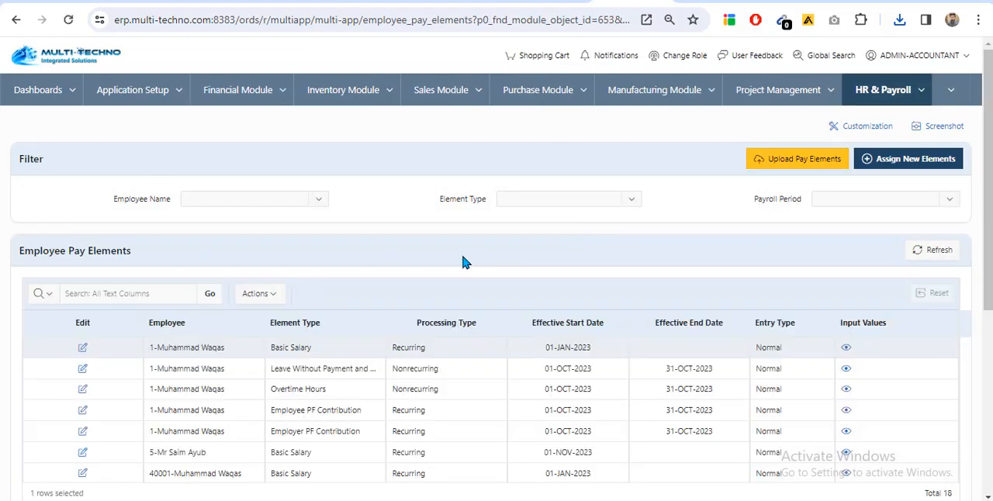
scroll(372, 259, down, 3)
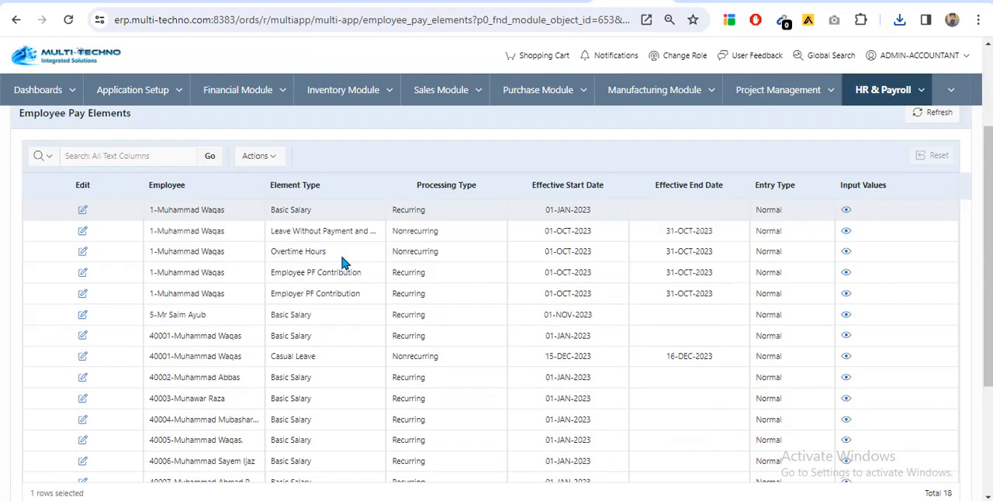
scroll(225, 195, up, 3)
Filter the pay elements by employee name for two different employees in turn, refreshing the list each time
click(226, 199)
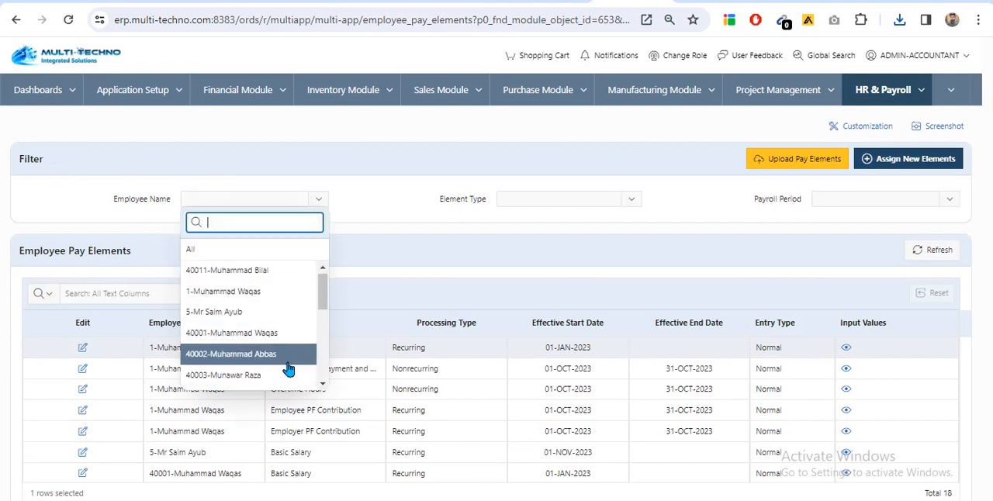
scroll(285, 357, down, 2)
click(283, 326)
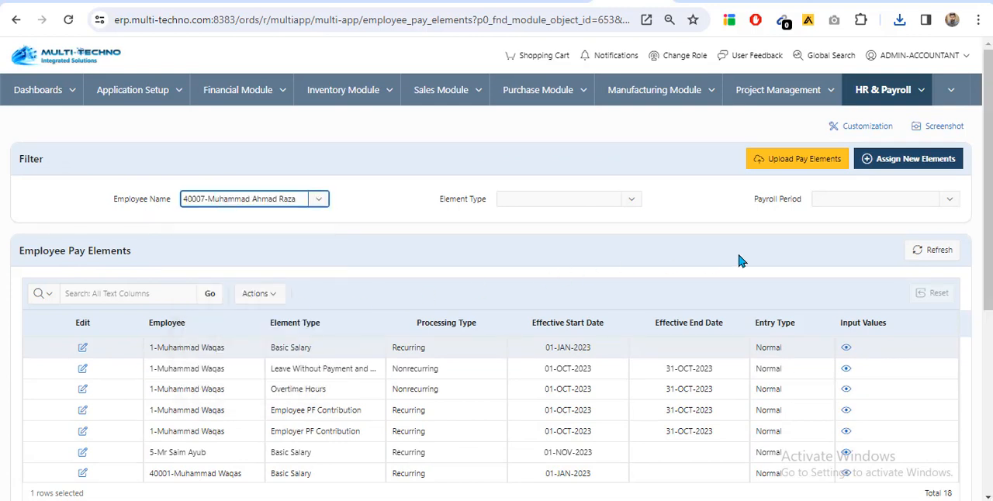
click(948, 254)
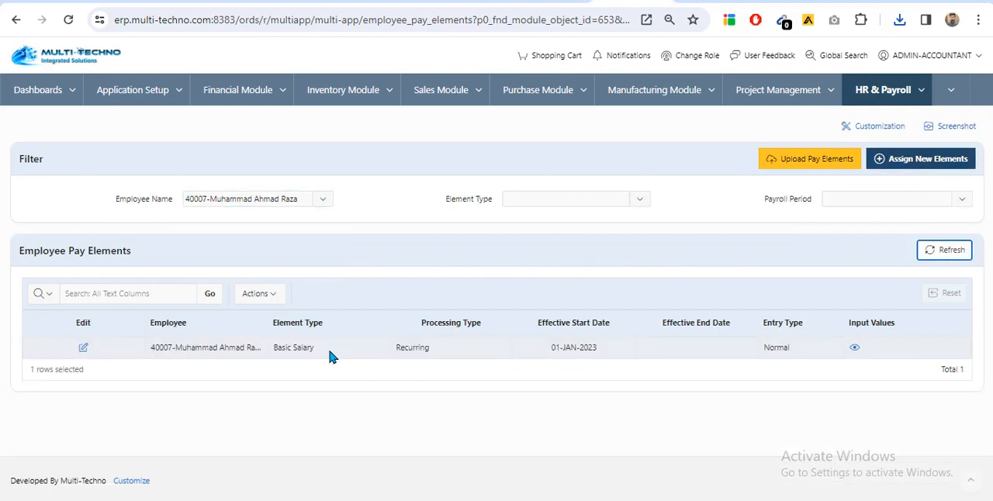
click(287, 194)
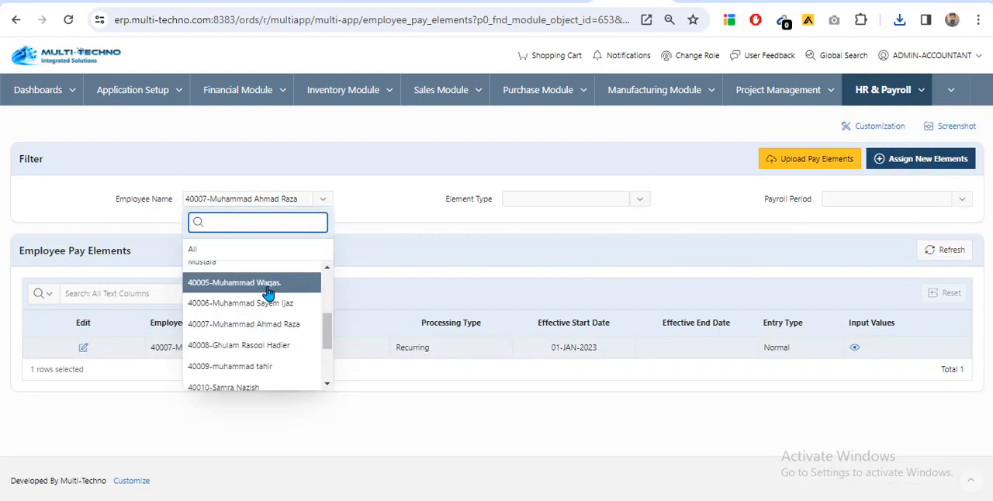
click(309, 282)
click(949, 253)
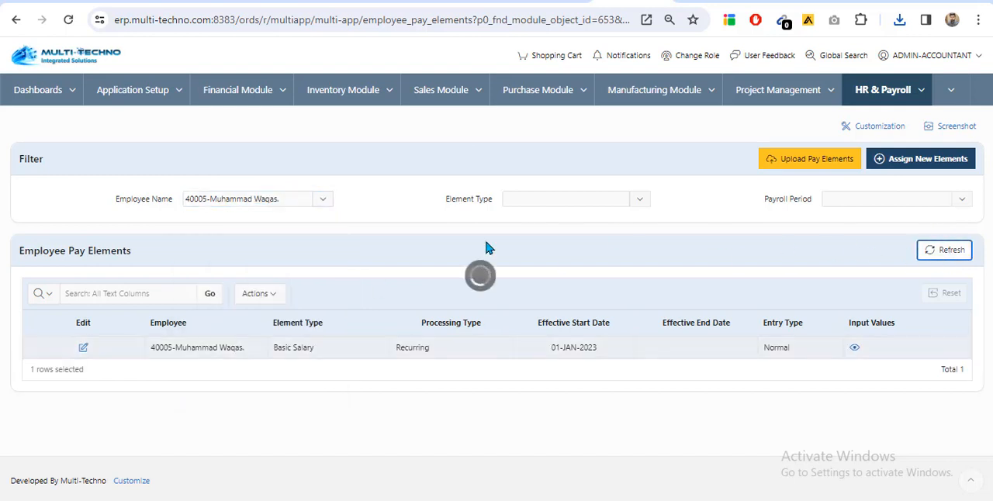
Reset the employee name filter to All and refresh the pay elements list
click(322, 202)
click(253, 250)
click(929, 251)
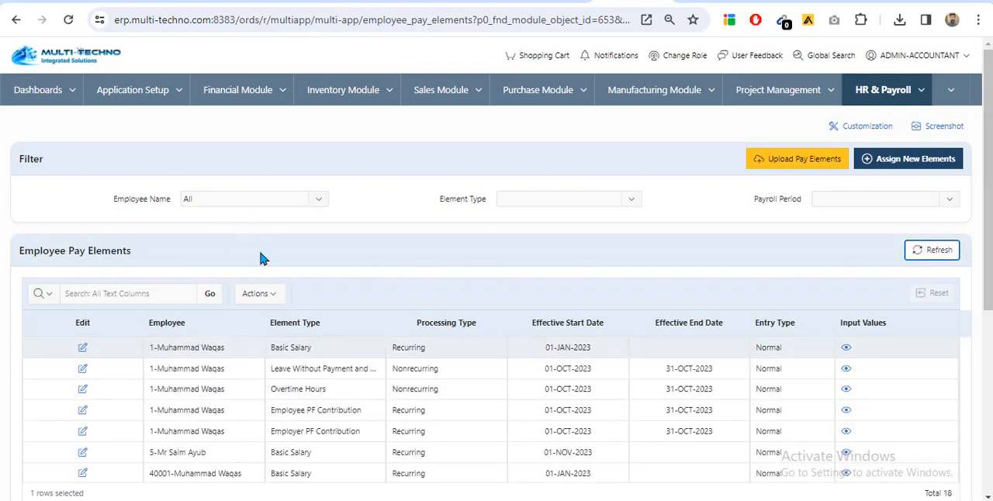
Filter the pay elements list to the employee in its first row, refresh it, and examine that employee's assigned elements
click(286, 193)
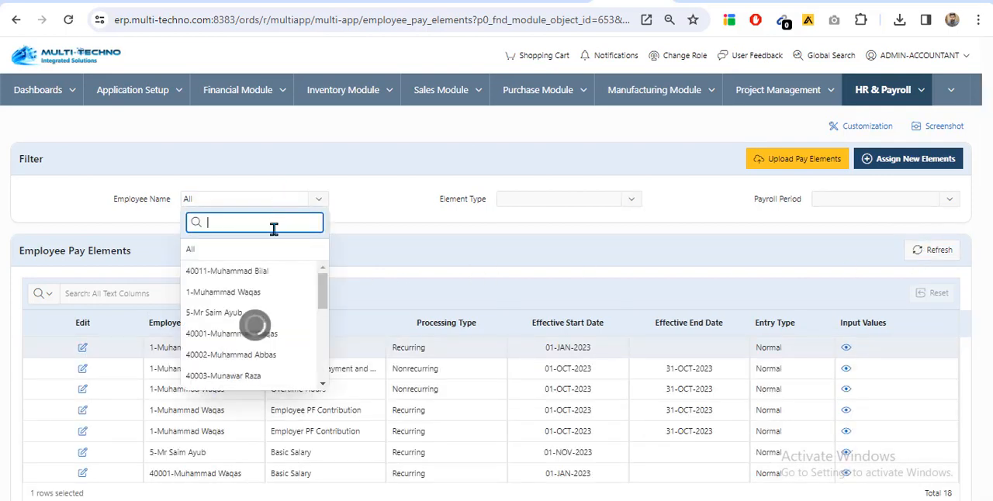
click(260, 292)
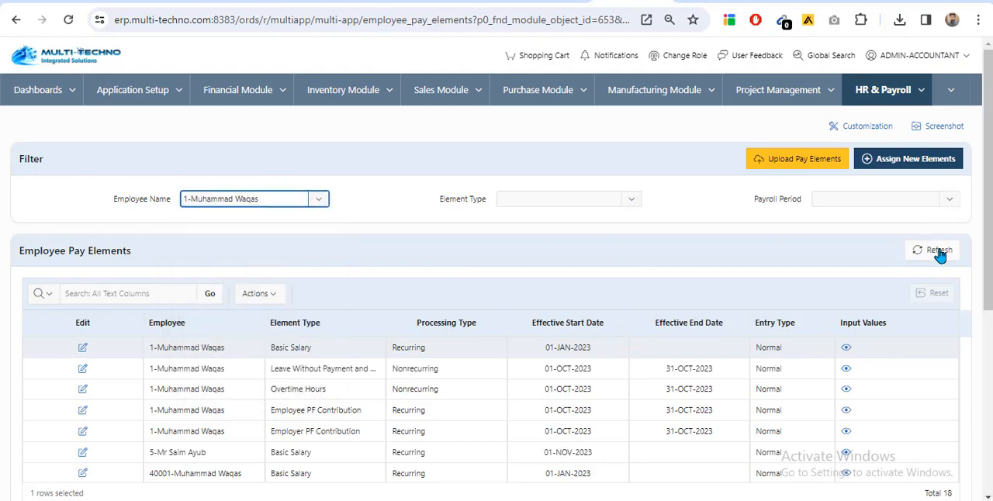
click(937, 251)
scroll(386, 233, down, 1)
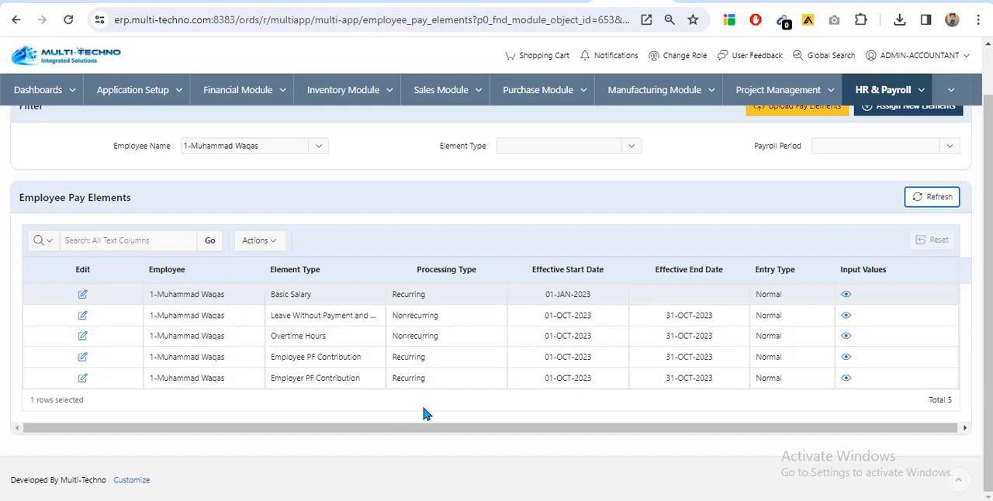
scroll(672, 285, up, 2)
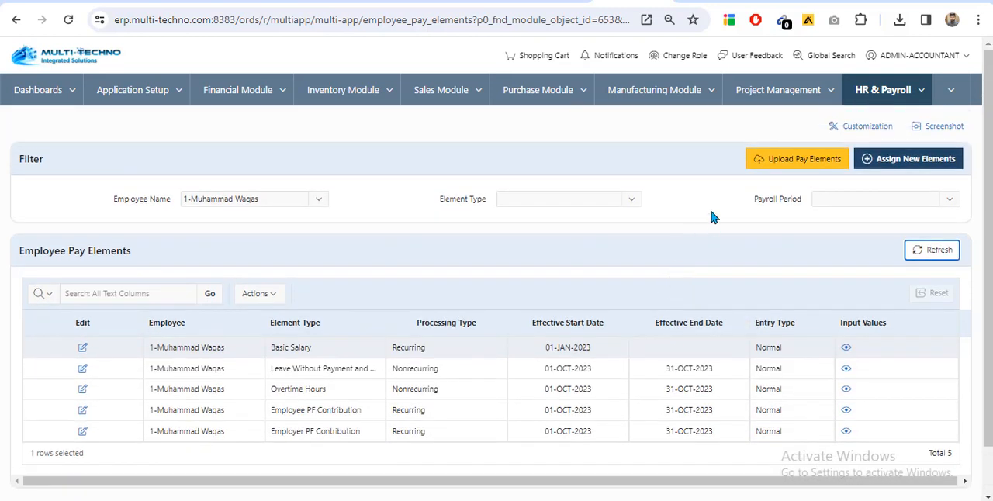
Open the form for assigning new elements, check its employee field, and close it without creating an entry
click(943, 169)
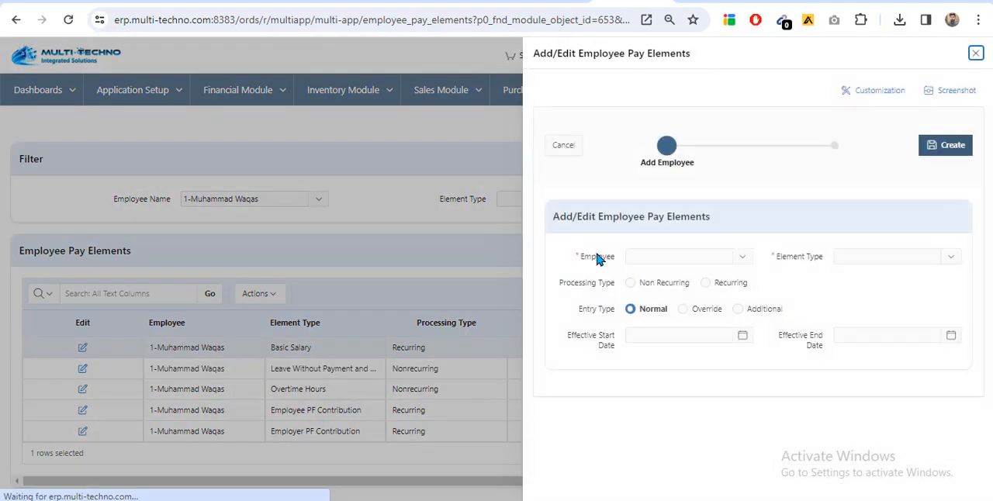
click(721, 255)
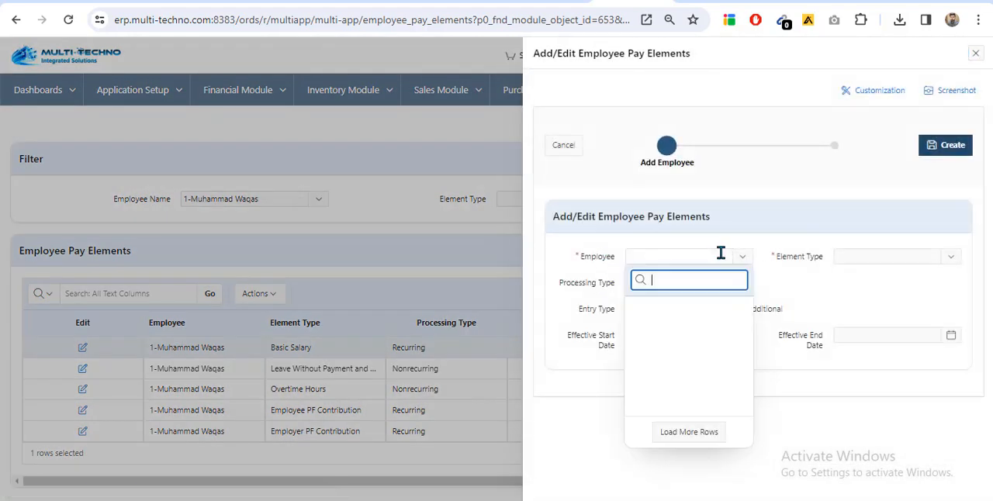
click(830, 189)
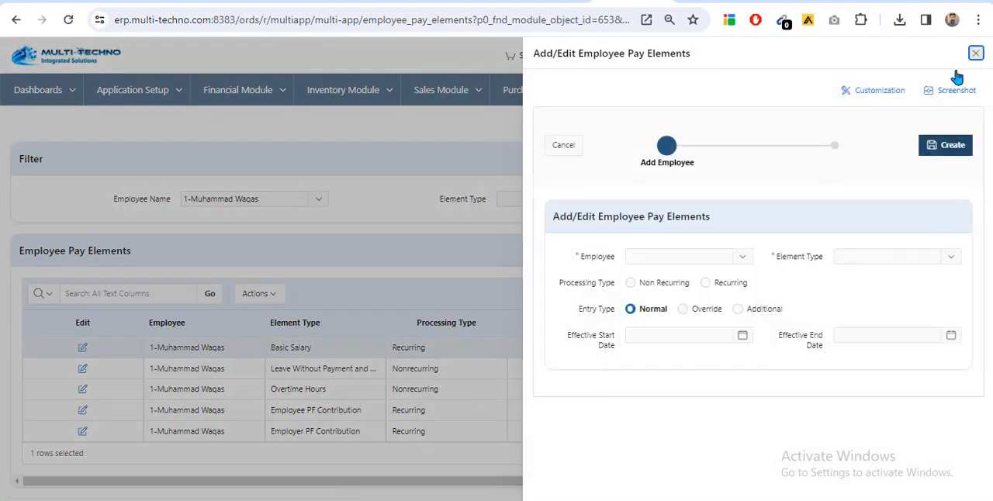
click(976, 53)
click(919, 94)
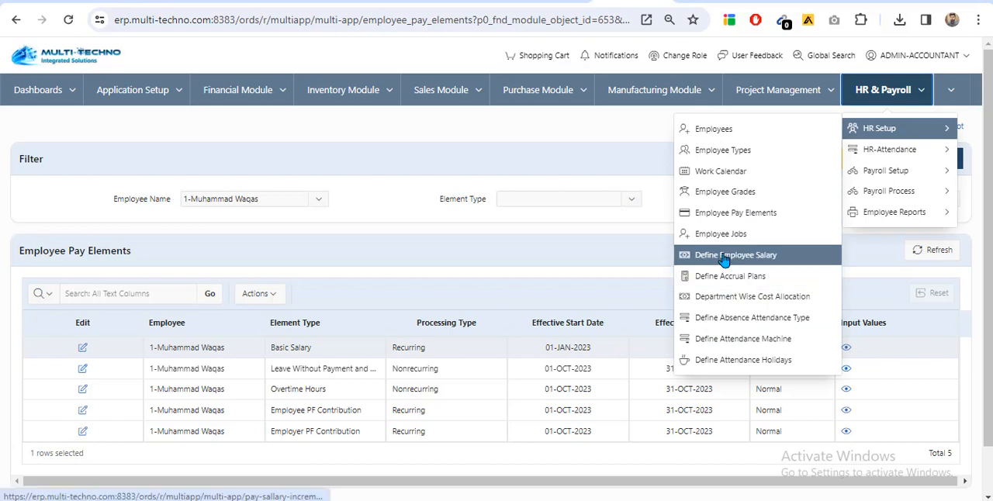
click(432, 226)
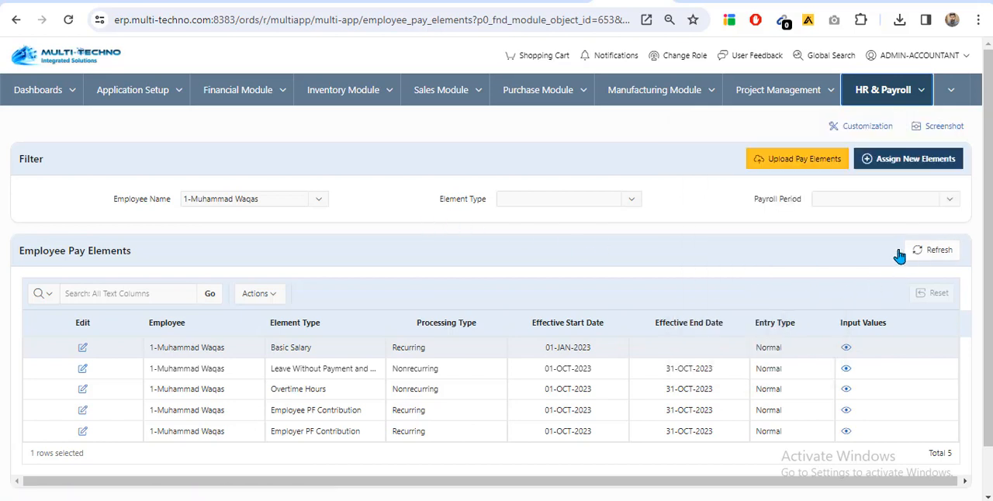
Set the employee name filter back to All and refresh the list to load the pay elements of every employee
click(320, 200)
click(280, 249)
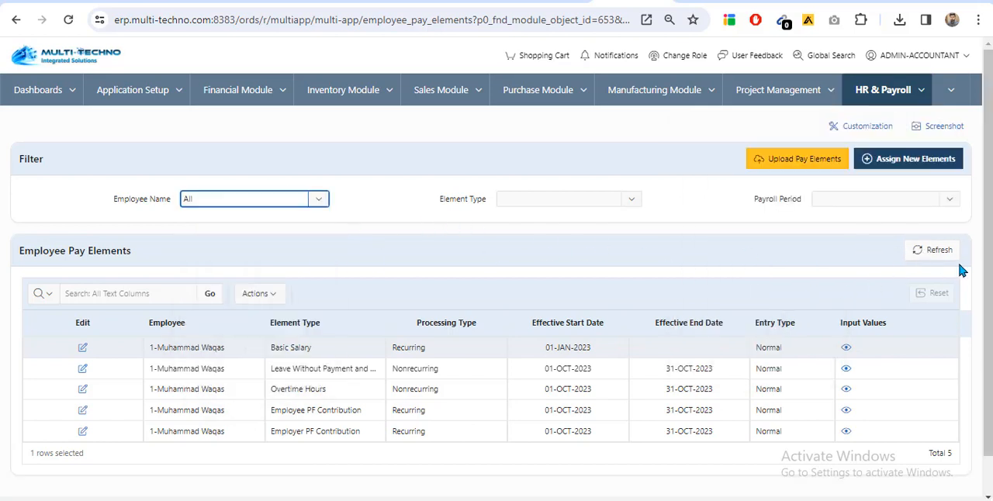
click(932, 250)
Examine the full pay elements list for all employees from first to last row, and dismiss the chat notification
scroll(395, 333, down, 5)
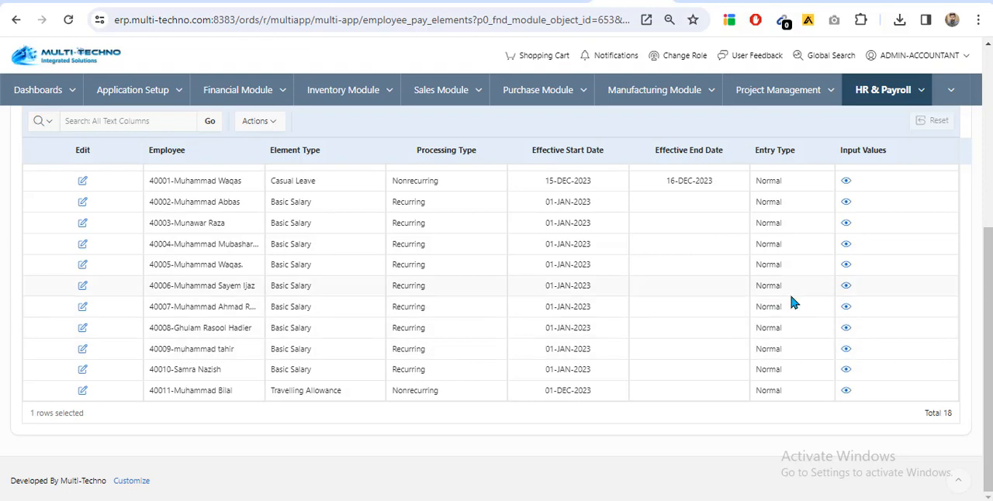
scroll(409, 347, up, 5)
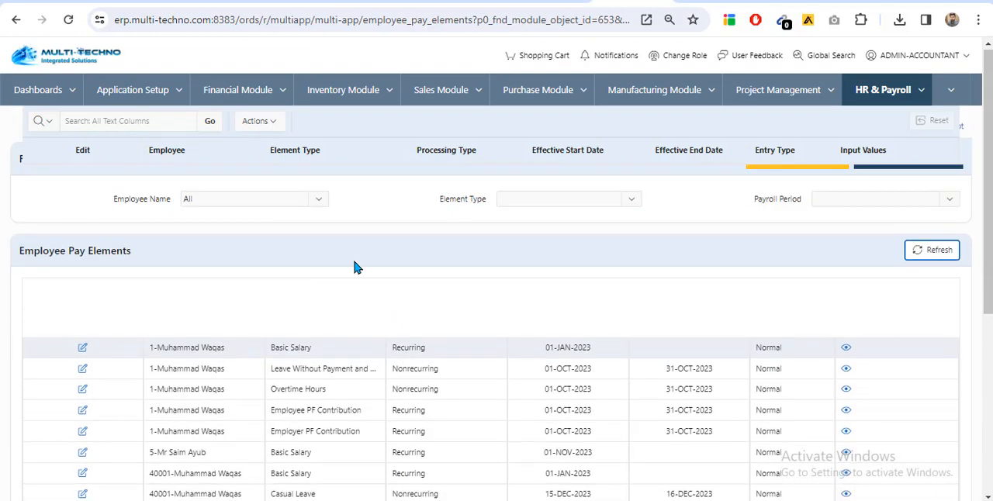
scroll(259, 210, down, 4)
scroll(382, 369, down, 2)
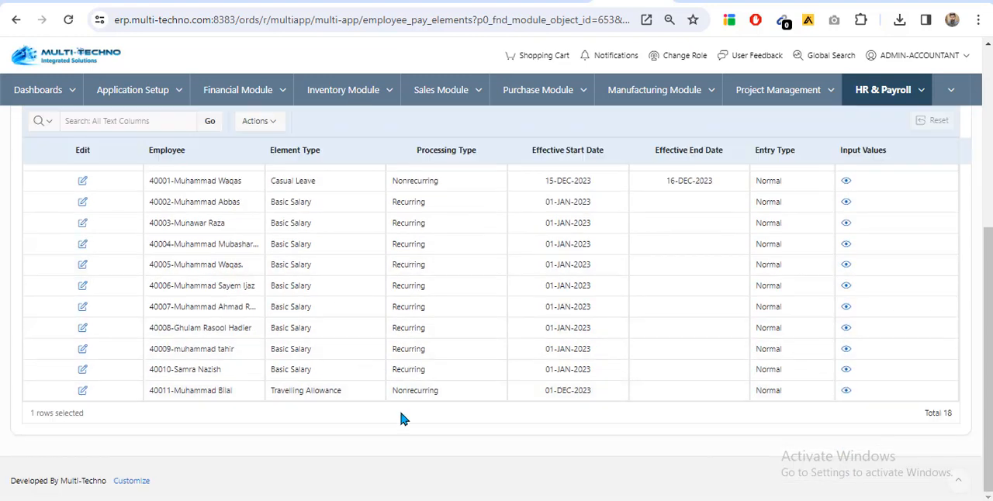
scroll(311, 384, up, 4)
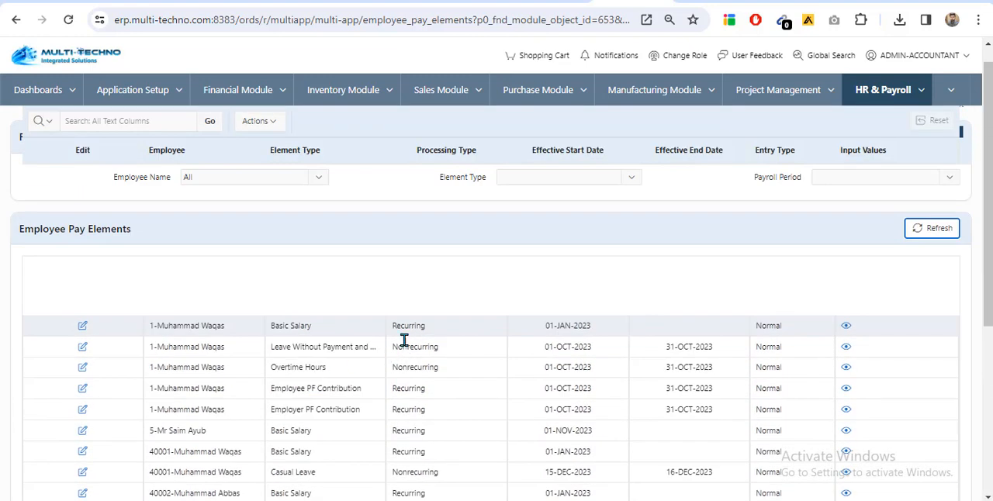
scroll(328, 288, down, 4)
scroll(388, 395, up, 4)
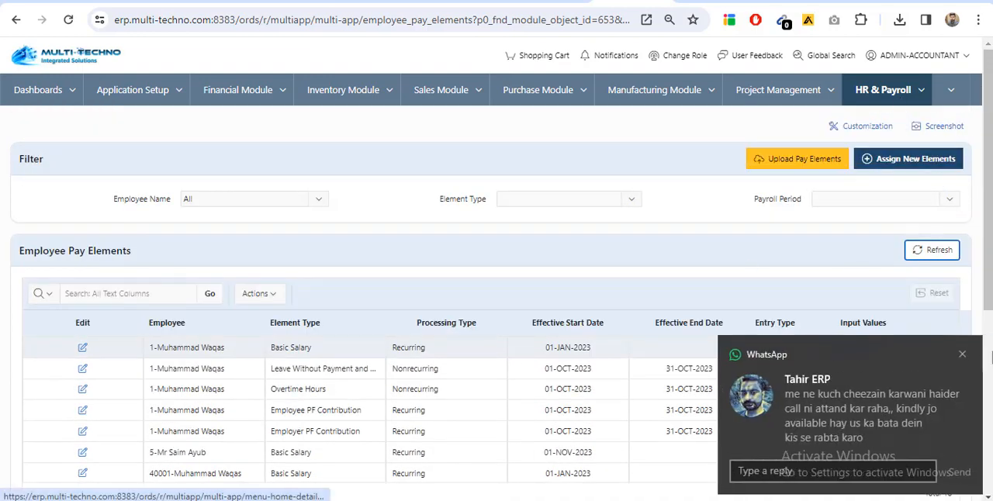
click(962, 355)
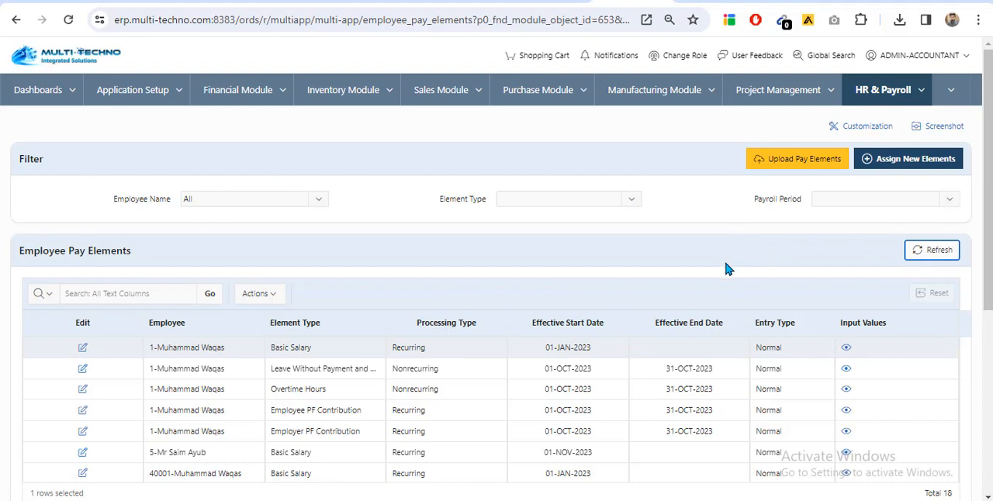
Go to the Payroll Process Run page among the payroll process functions of the HR & Payroll module
click(885, 90)
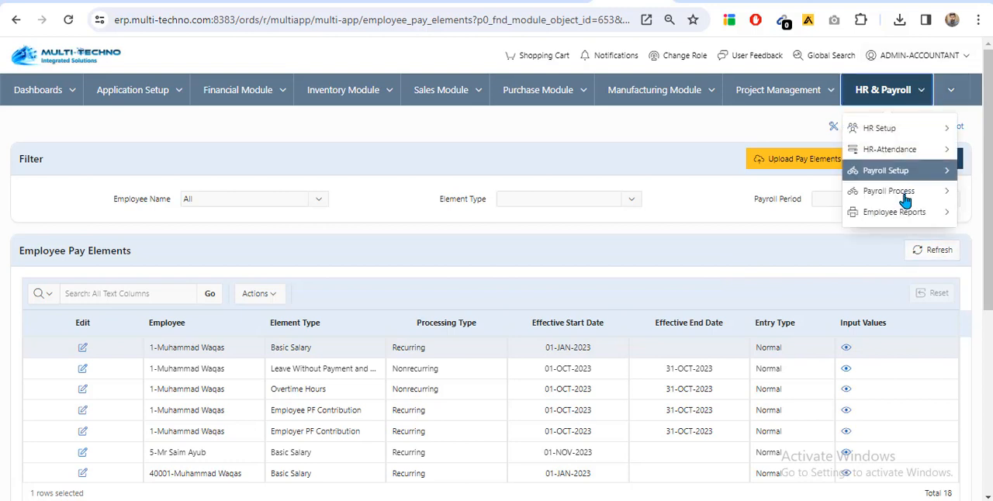
mouse_move(905, 201)
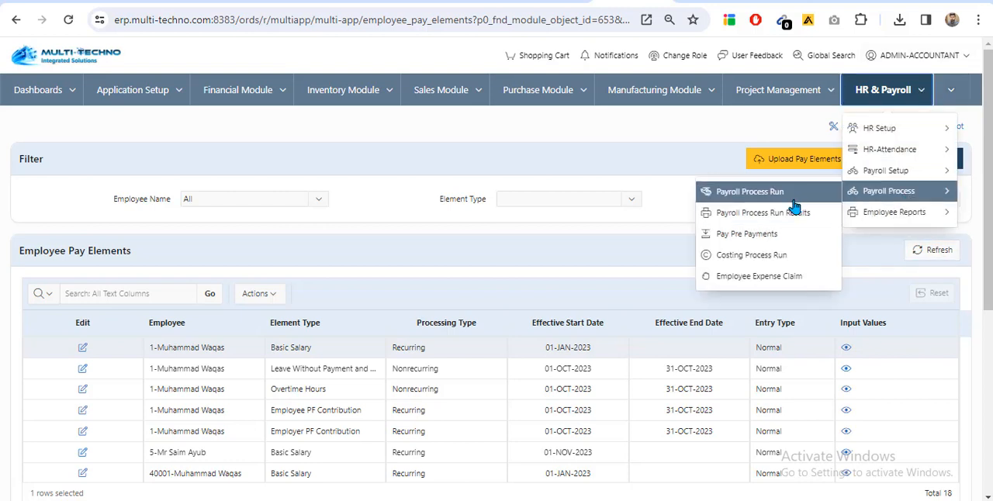